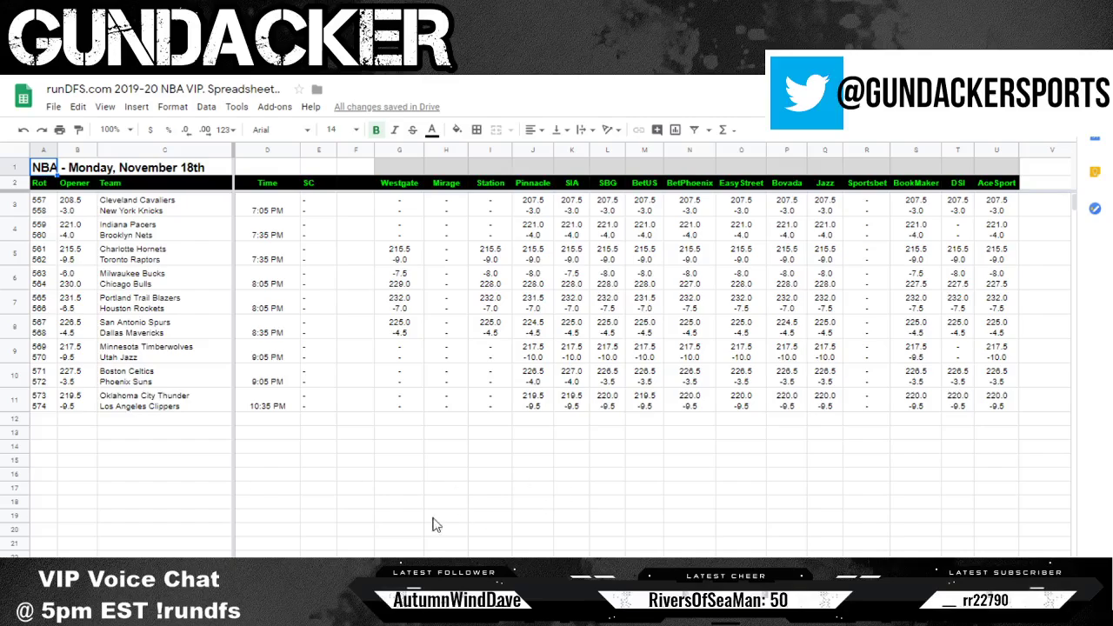
Bring up the Indiana Pacers–Brooklyn Nets block on the matchup sheet and select Aaron Holiday's FD salary
{"action": "key", "text": "ctrl+shift+Page_Down"}
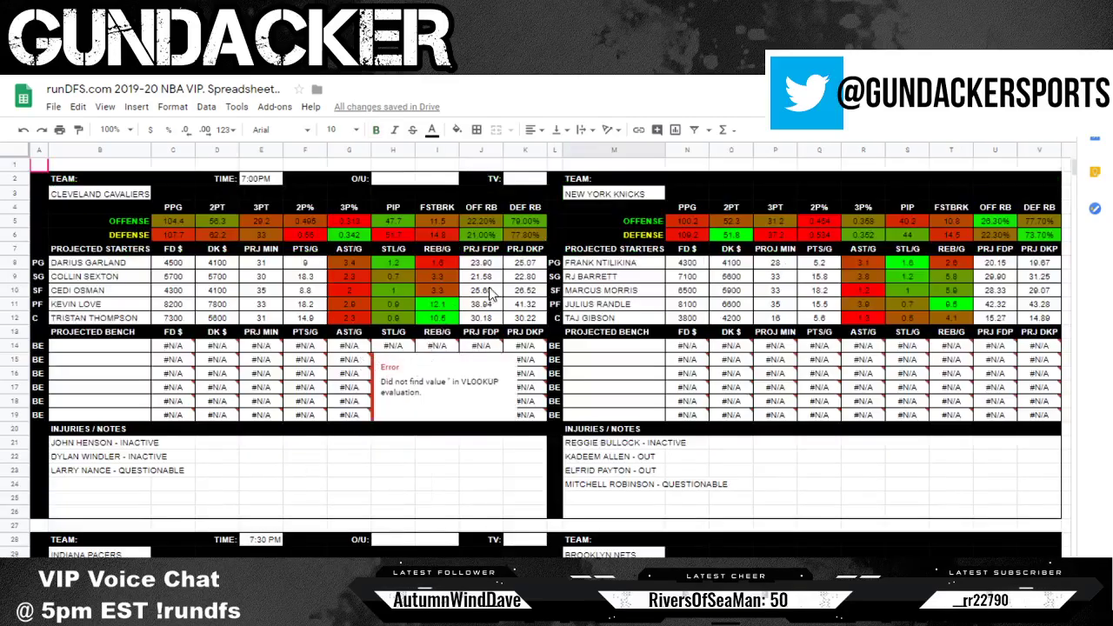
{"action": "scroll", "coordinate": [539, 313], "scroll_direction": "down", "scroll_amount": 5}
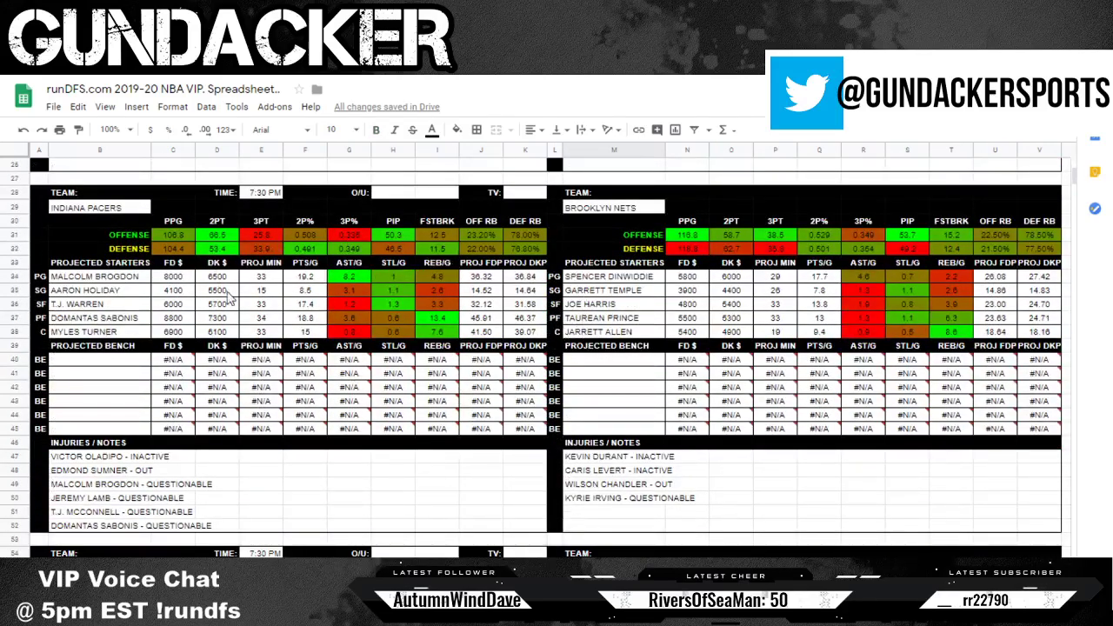
{"action": "left_click", "coordinate": [174, 293]}
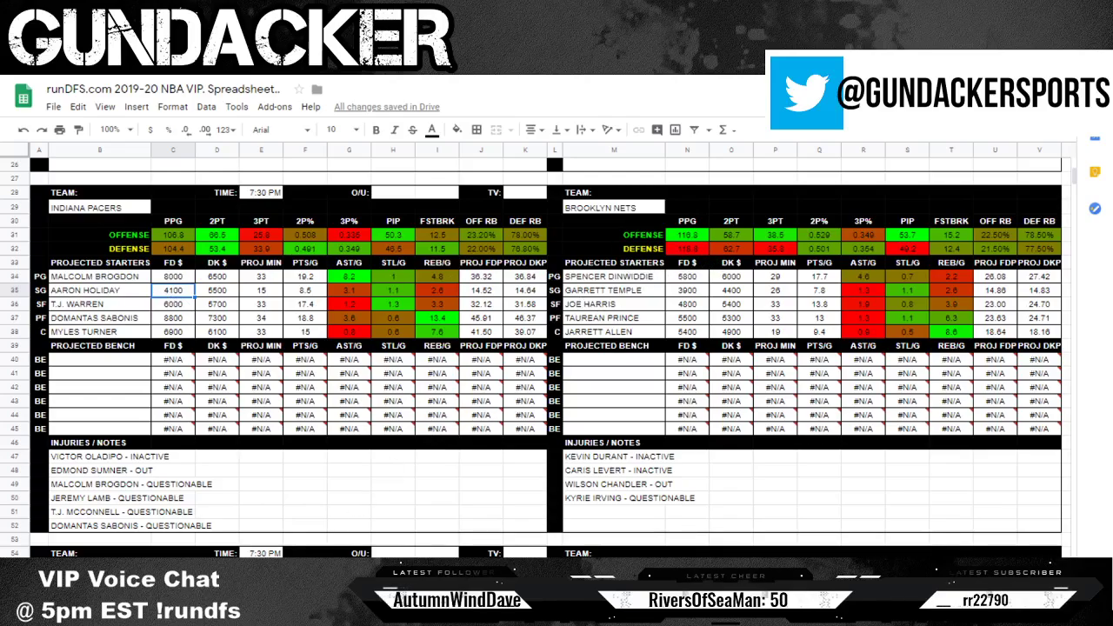
Check the NBA betting lines sheet, and select Myles Turner's DK and FD salaries on the matchup sheet
{"action": "key", "text": "ctrl+shift+Page_Up"}
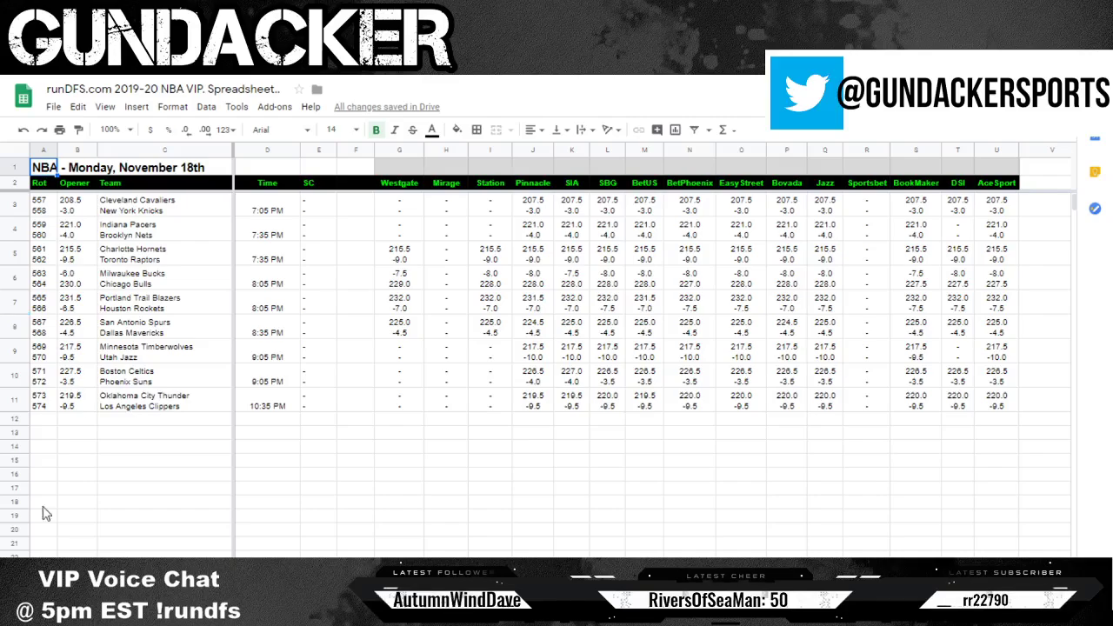
{"action": "left_click", "coordinate": [135, 574]}
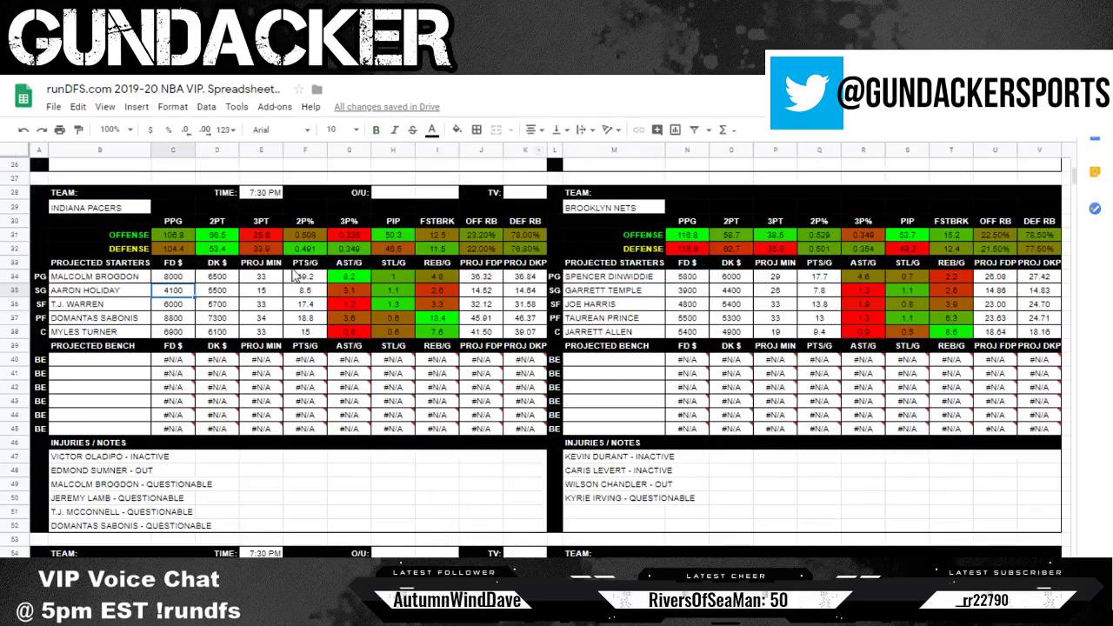
{"action": "left_click", "coordinate": [217, 333]}
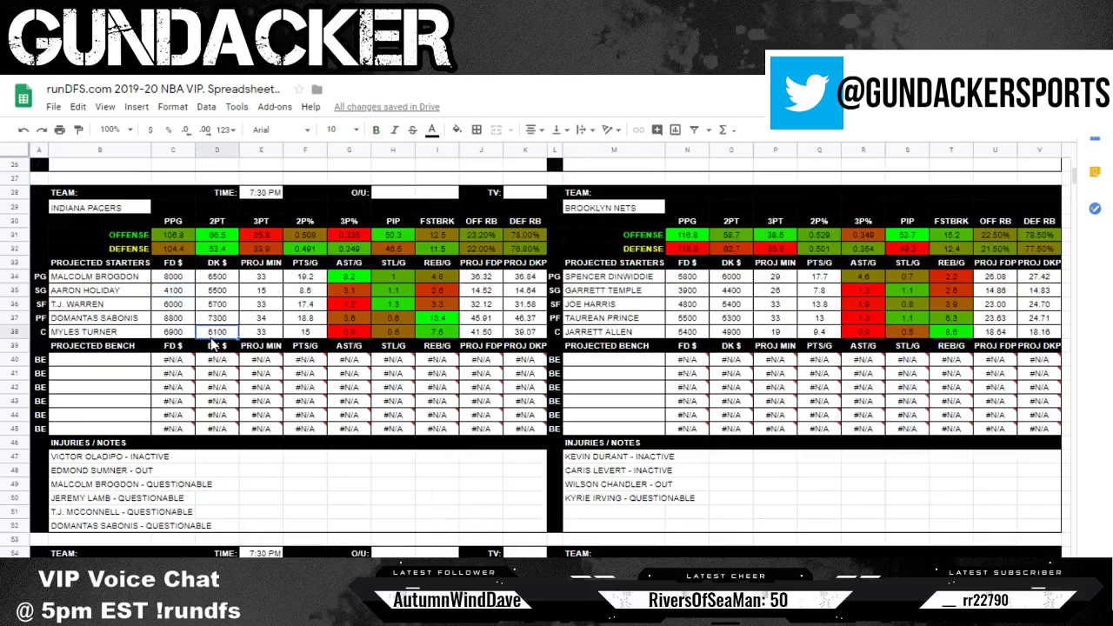
{"action": "left_click", "coordinate": [182, 334]}
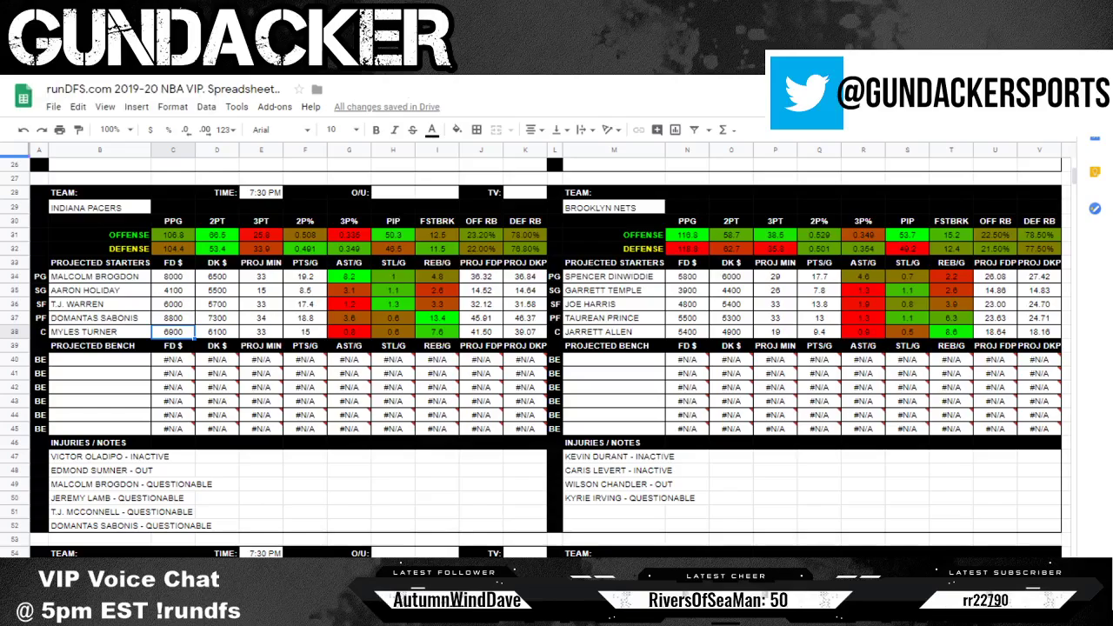
Switch to DraftKings, search the player pool for "turn" and examine Myles Turner's 10-game log, closing his card and clearing the search
{"action": "key", "text": "ctrl+Tab"}
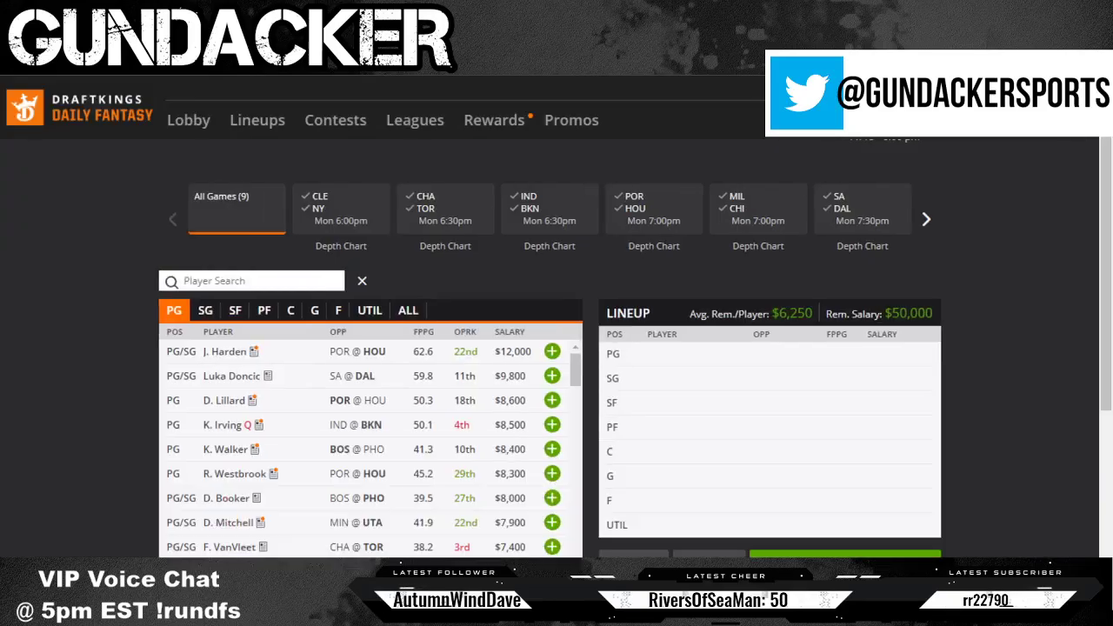
{"action": "left_click", "coordinate": [245, 281]}
{"action": "type", "text": "turn"}
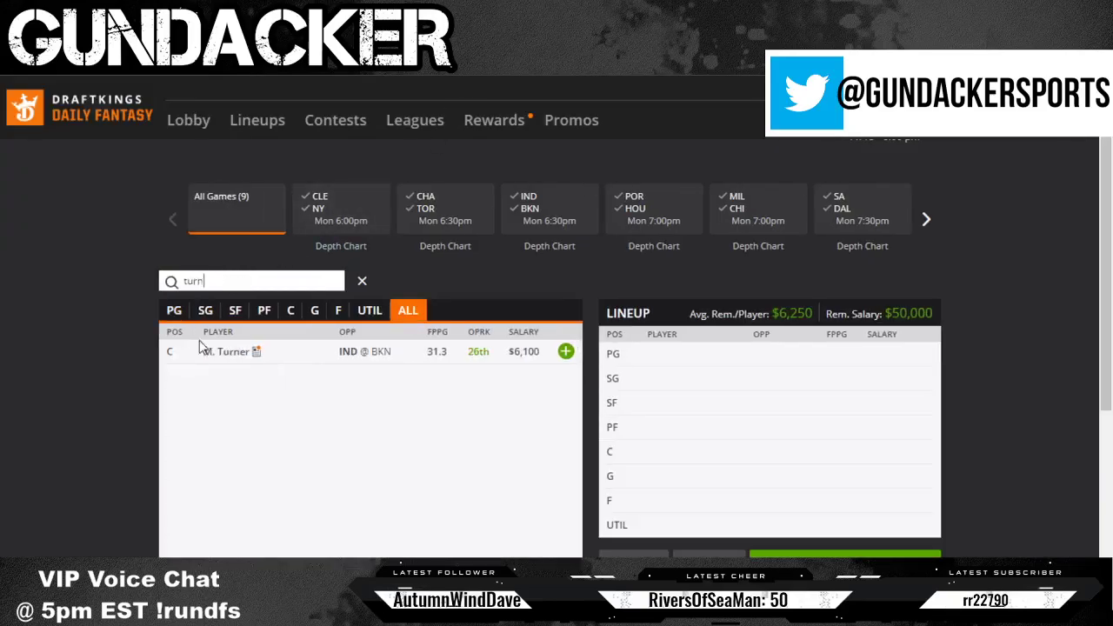
{"action": "left_click", "coordinate": [225, 355]}
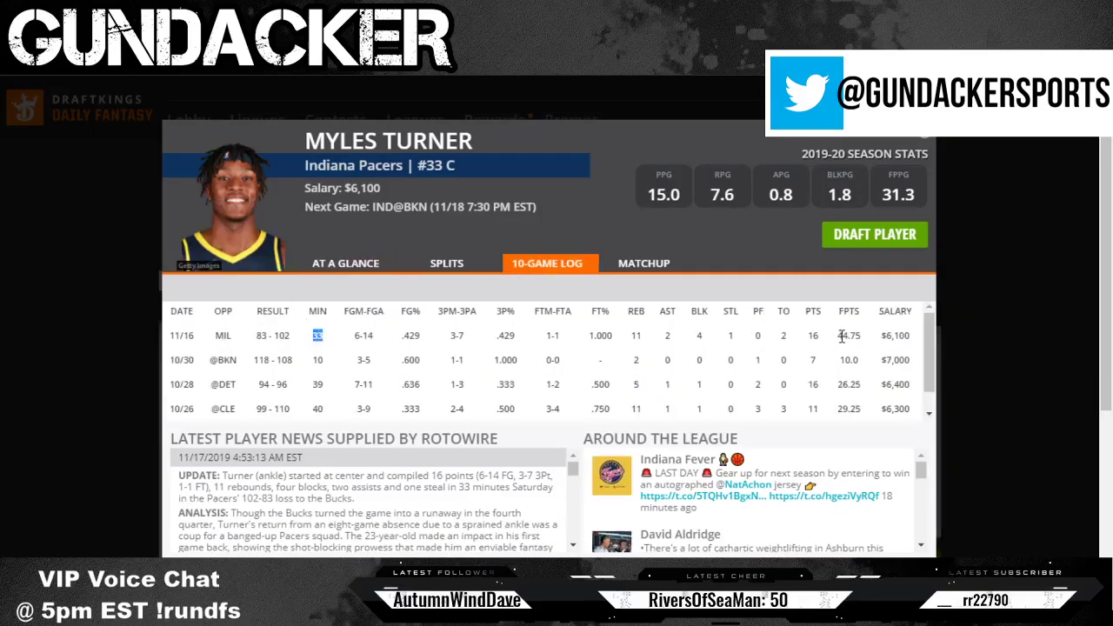
{"action": "left_click_drag", "start_coordinate": [841, 336], "coordinate": [879, 348]}
{"action": "left_click", "coordinate": [878, 348]}
{"action": "left_click", "coordinate": [927, 133]}
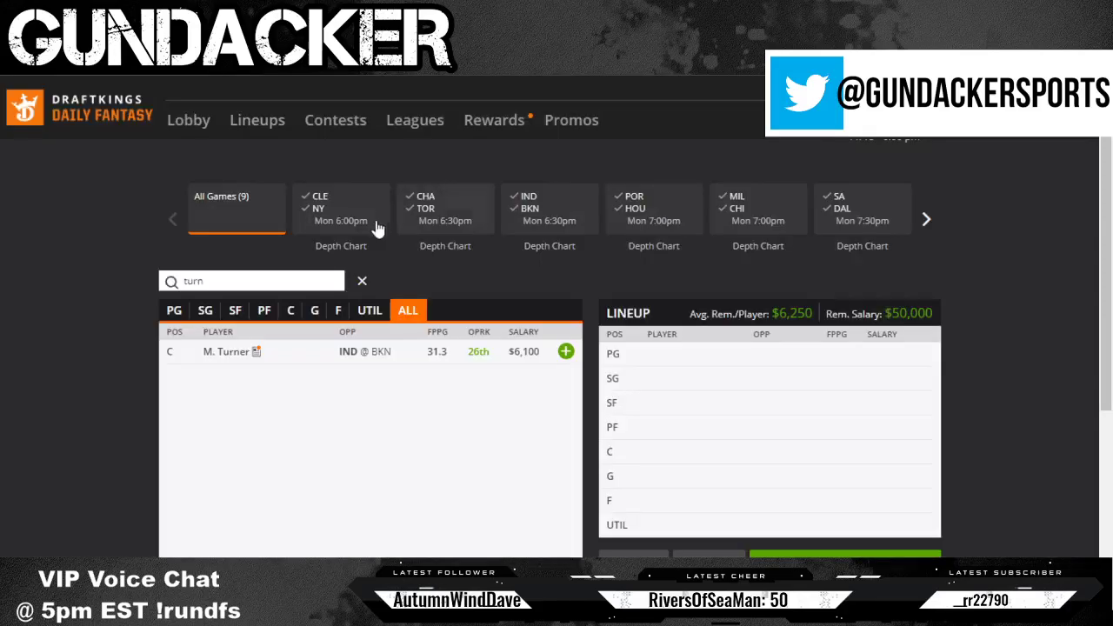
{"action": "left_click", "coordinate": [362, 281]}
Return to the spreadsheet, check the betting lines, and bring up the Charlotte Hornets–Toronto Raptors matchup block
{"action": "key", "text": "alt+Tab"}
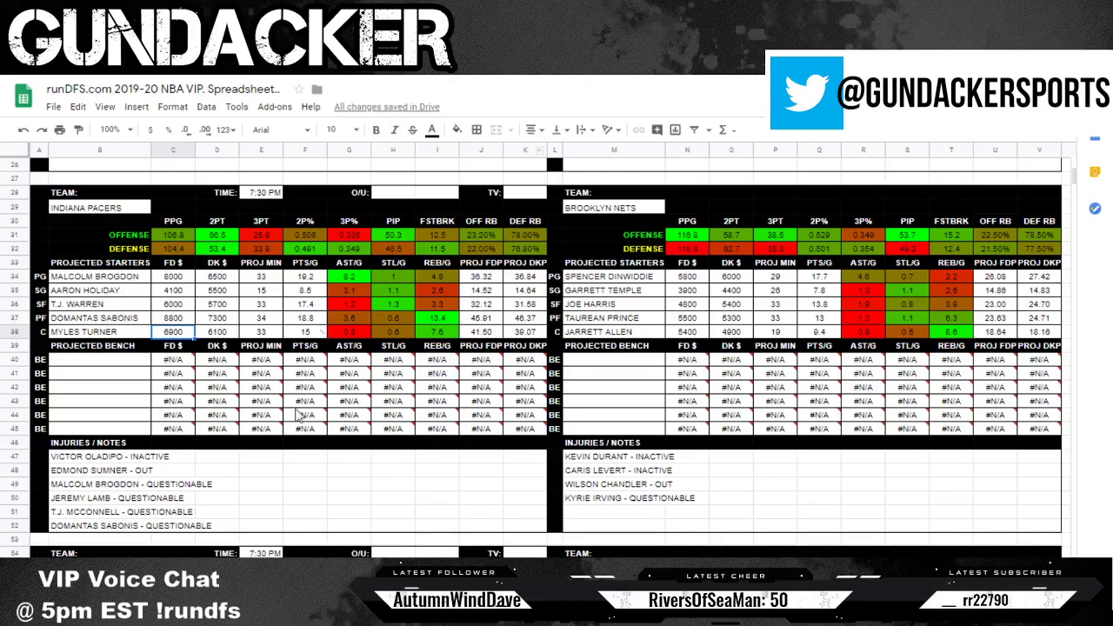
{"action": "key", "text": "ctrl+shift+Page_Up"}
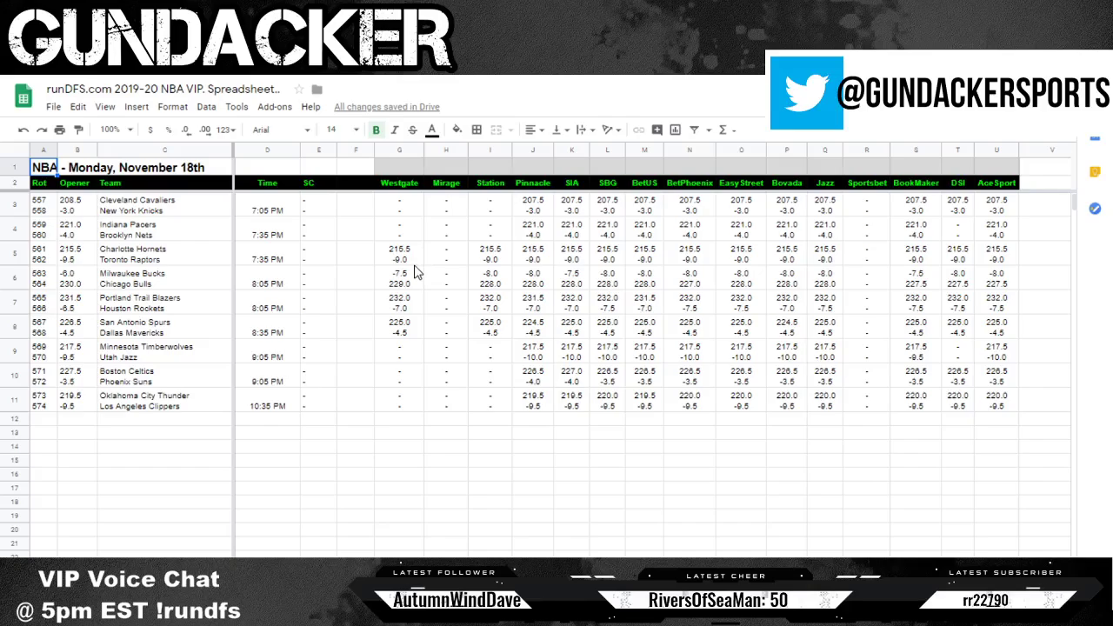
{"action": "key", "text": "ctrl+shift+Page_Down"}
{"action": "scroll", "coordinate": [561, 324], "scroll_direction": "down", "scroll_amount": 4}
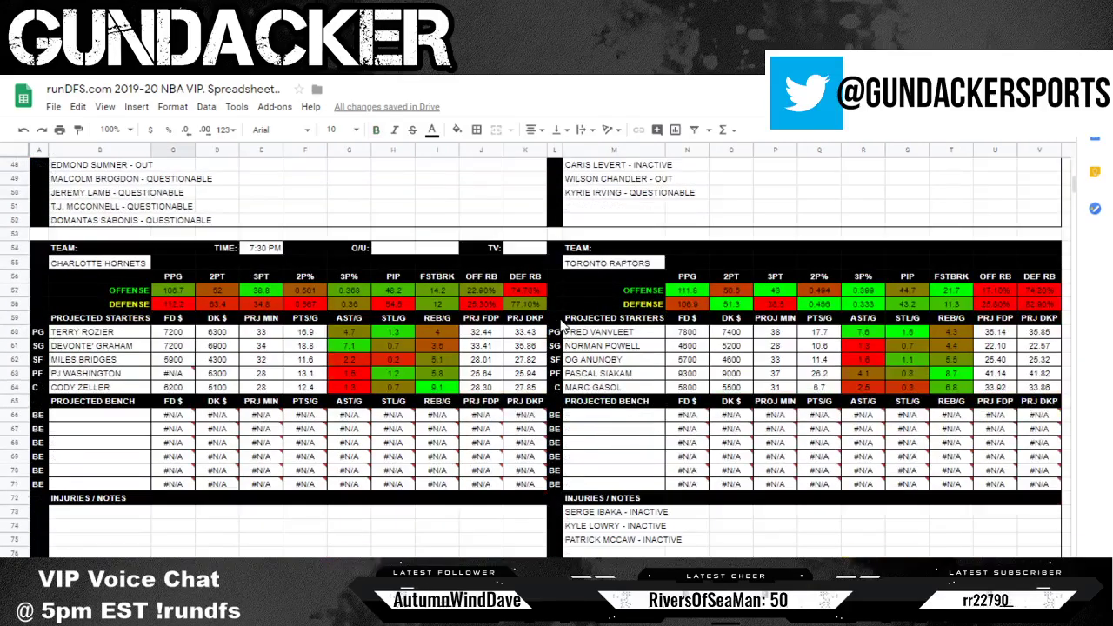
{"action": "scroll", "coordinate": [561, 323], "scroll_direction": "down", "scroll_amount": 3}
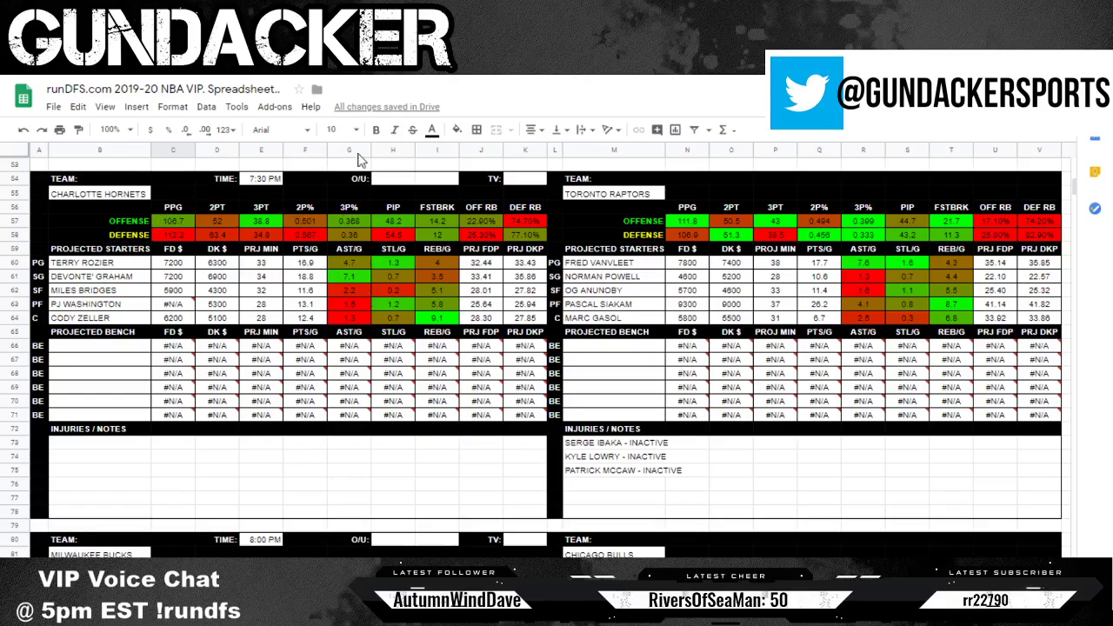
Switch to DraftKings, search for "vanvl" and examine the minutes in Fred VanVleet's 10-game log
{"action": "key", "text": "alt+Tab"}
{"action": "left_click", "coordinate": [219, 281]}
{"action": "type", "text": "vanvl"}
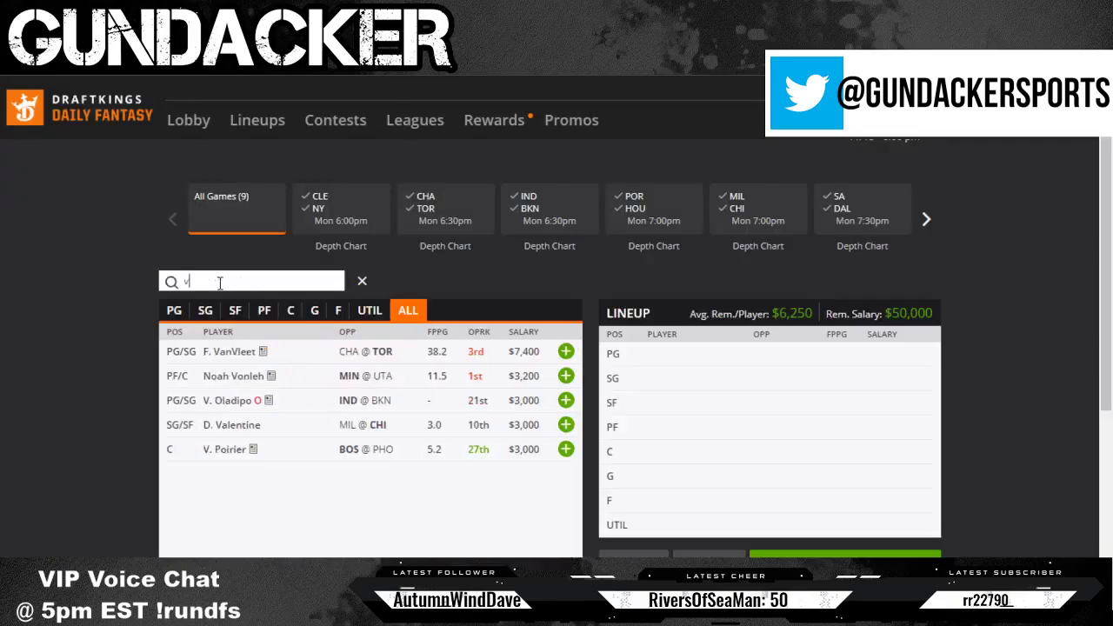
{"action": "left_click", "coordinate": [229, 351]}
{"action": "left_click", "coordinate": [561, 272]}
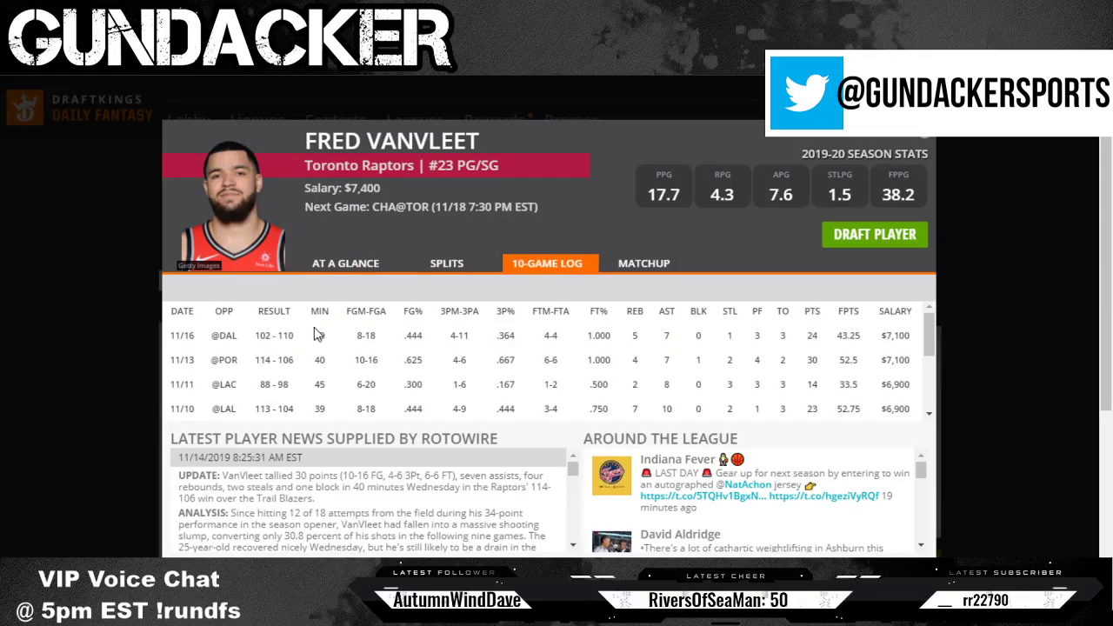
{"action": "double_click", "coordinate": [319, 359]}
{"action": "left_click_drag", "start_coordinate": [321, 383], "coordinate": [339, 374]}
{"action": "scroll", "coordinate": [339, 374], "scroll_direction": "down", "scroll_amount": 1}
{"action": "left_click", "coordinate": [344, 365]}
{"action": "scroll", "coordinate": [343, 365], "scroll_direction": "up", "scroll_amount": 1}
Switch to the spreadsheet and check Charlotte's PG value in the team-by-position table
{"action": "key", "text": "ctrl+Tab"}
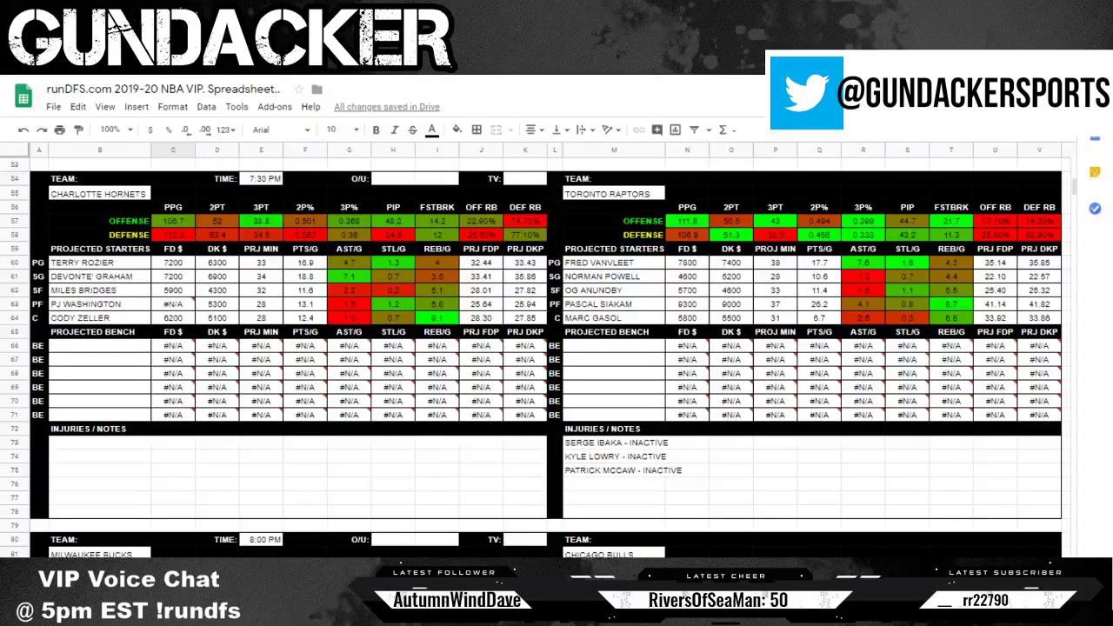
{"action": "key", "text": "ctrl+Tab"}
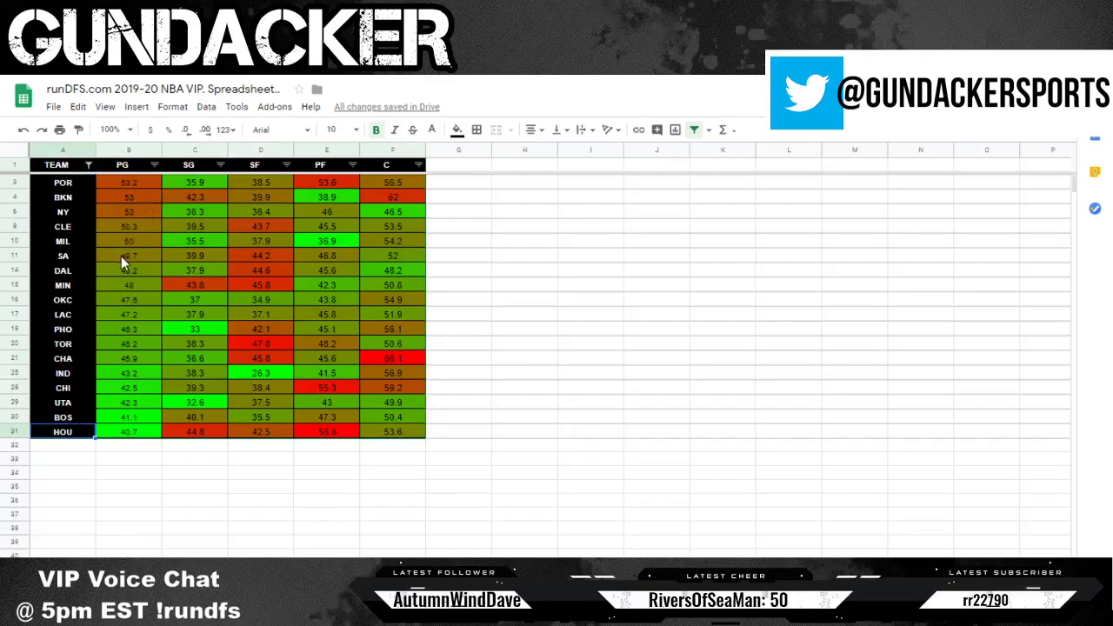
{"action": "left_click", "coordinate": [126, 358]}
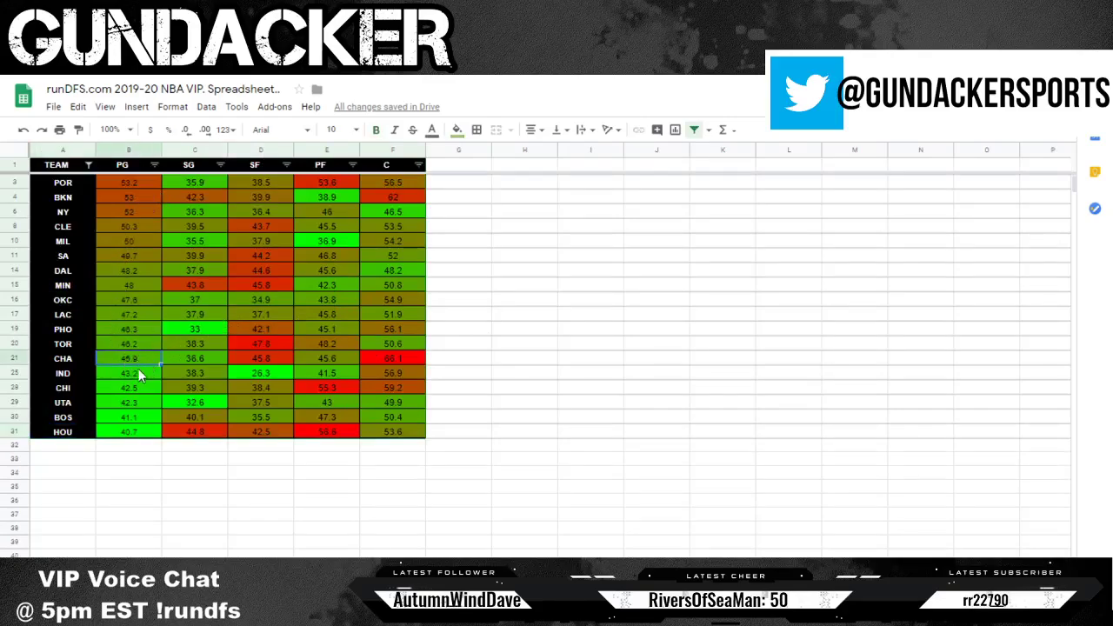
{"action": "key", "text": "ctrl+shift+Page_Up"}
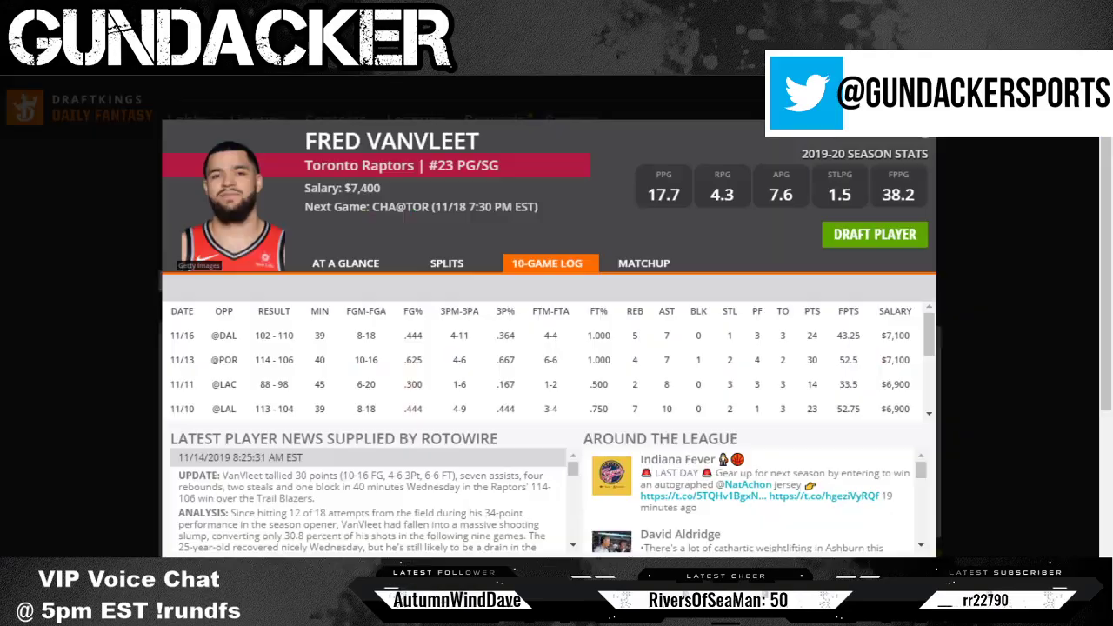
Close Fred VanVleet's player card, clear the player search, and return to the Hornets–Raptors matchup block
{"action": "key", "text": "alt+Tab"}
{"action": "left_click", "coordinate": [925, 143]}
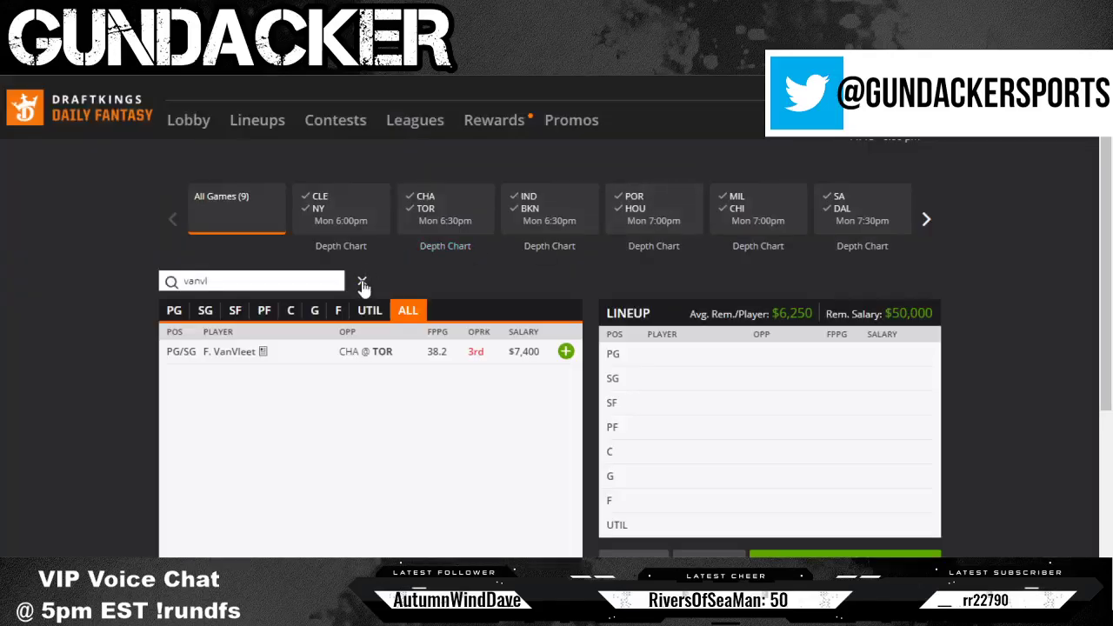
{"action": "key", "text": "alt+Tab"}
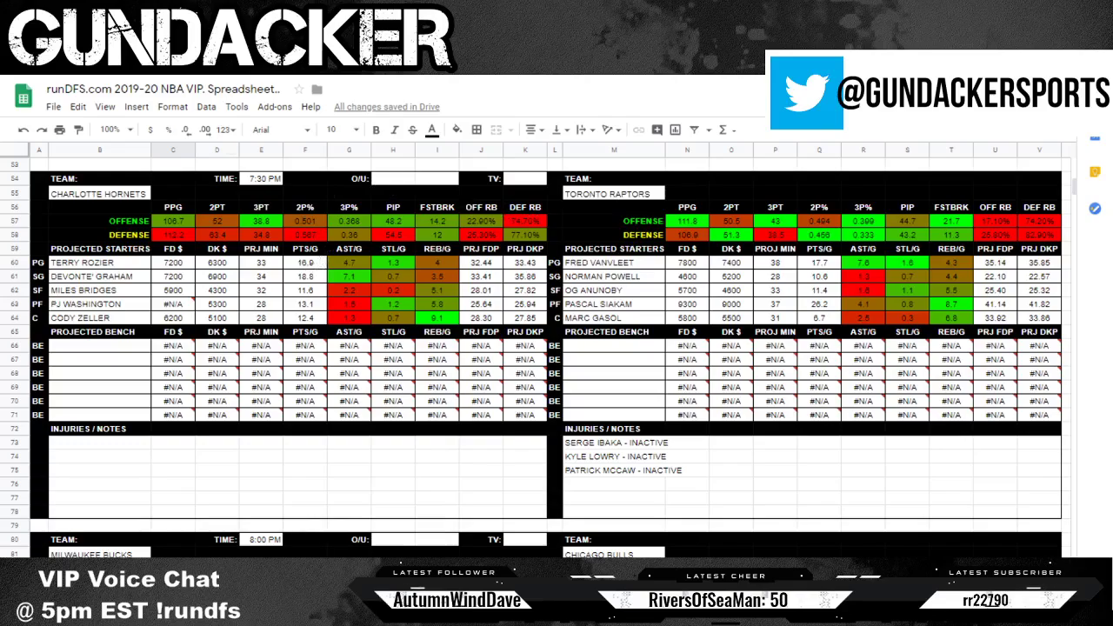
Sort the team-by-position table by the PF column from highest to lowest
{"action": "key", "text": "ctrl+Page_Up"}
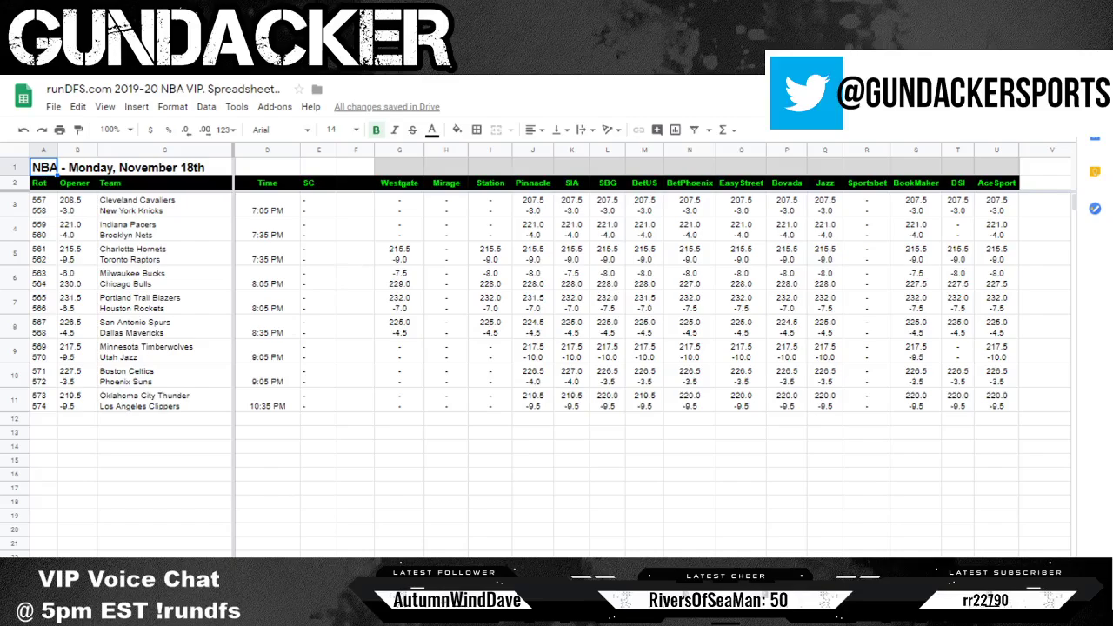
{"action": "key", "text": "ctrl+shift+Page_Down"}
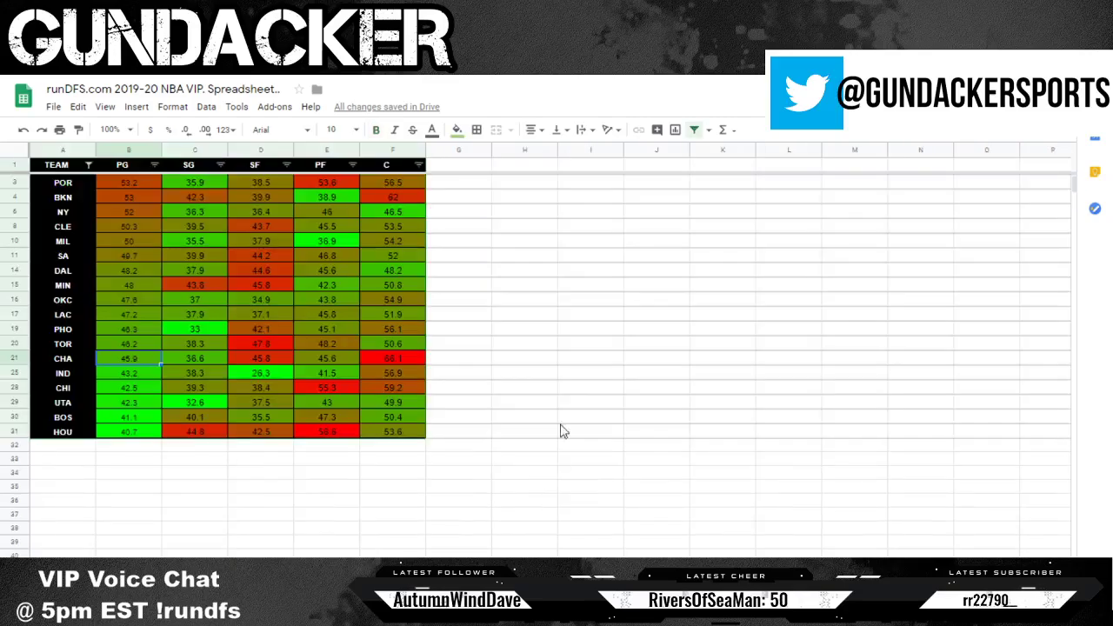
{"action": "left_click", "coordinate": [351, 165]}
{"action": "left_click", "coordinate": [290, 208]}
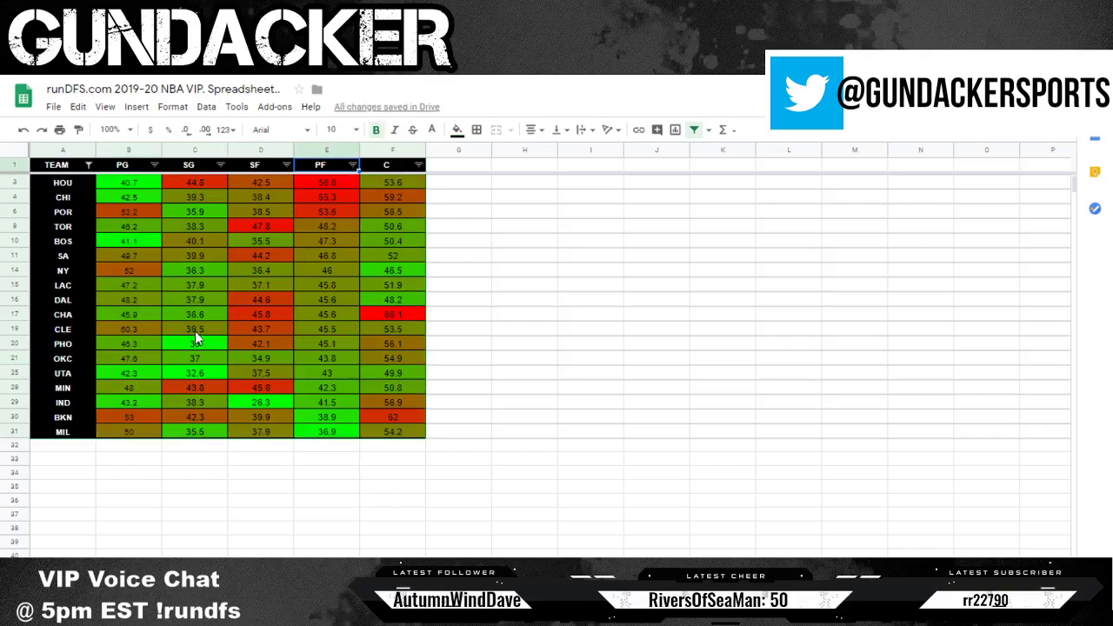
Check Charlotte's SF and C values in the team-by-position table
{"action": "left_click", "coordinate": [271, 315]}
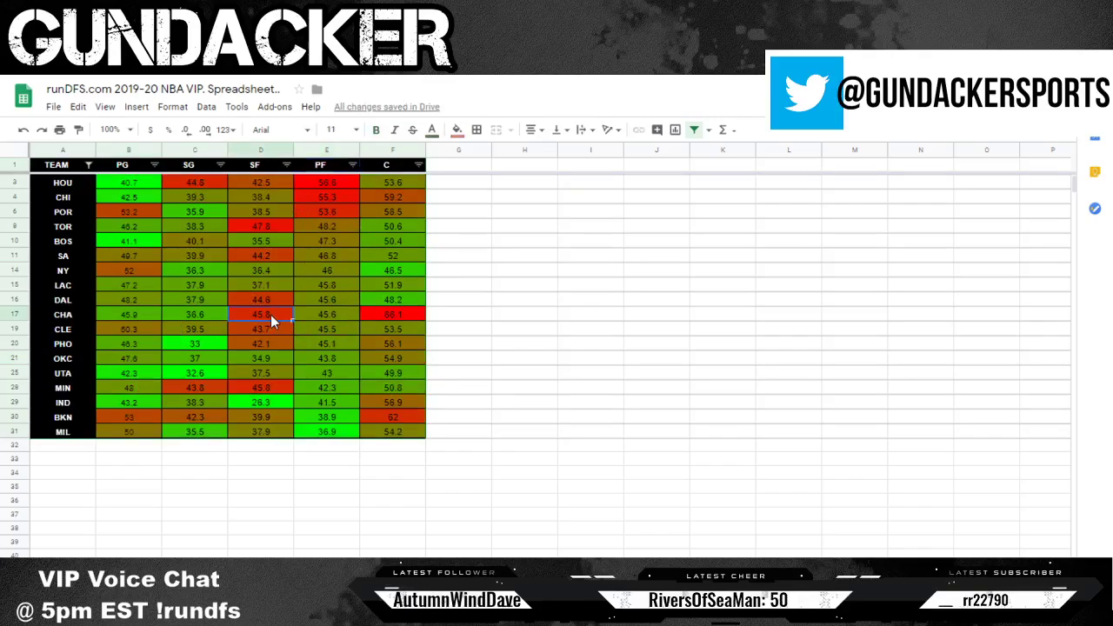
{"action": "left_click", "coordinate": [396, 317]}
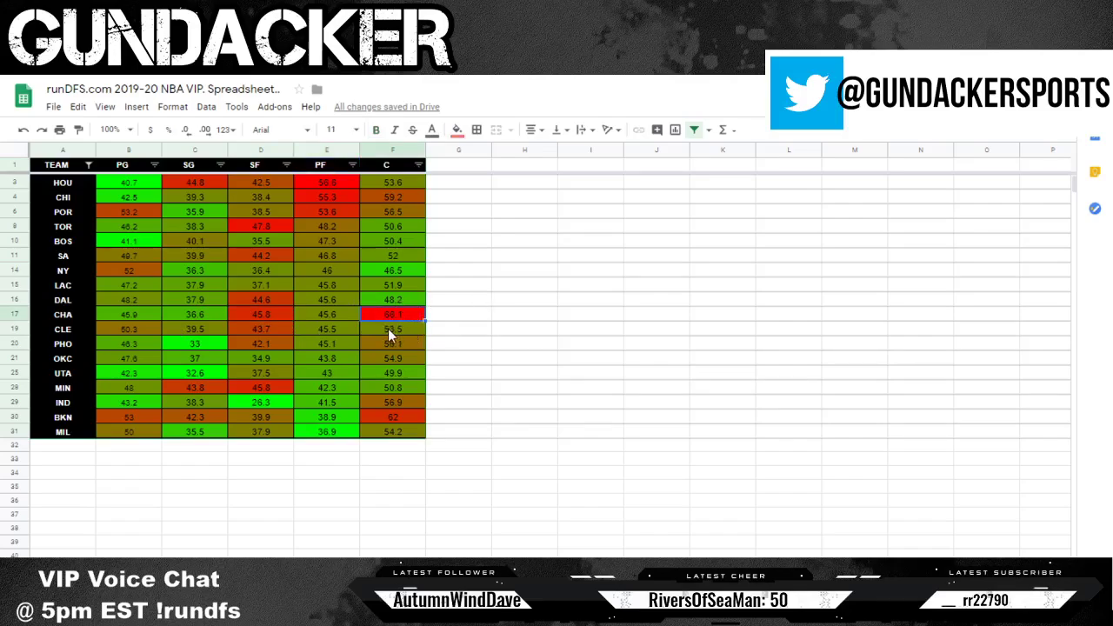
{"action": "left_click", "coordinate": [268, 316]}
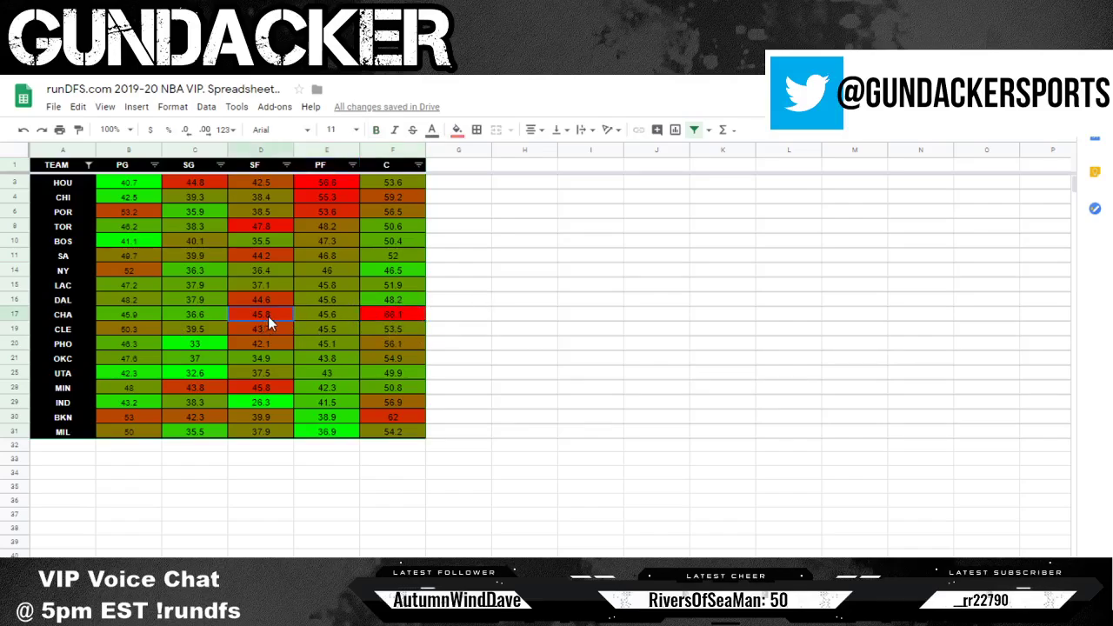
Check the DK salaries of Pascal Siakam and OG Anunoby in the Toronto Raptors block of the matchup sheet
{"action": "key", "text": "ctrl+Page_Down"}
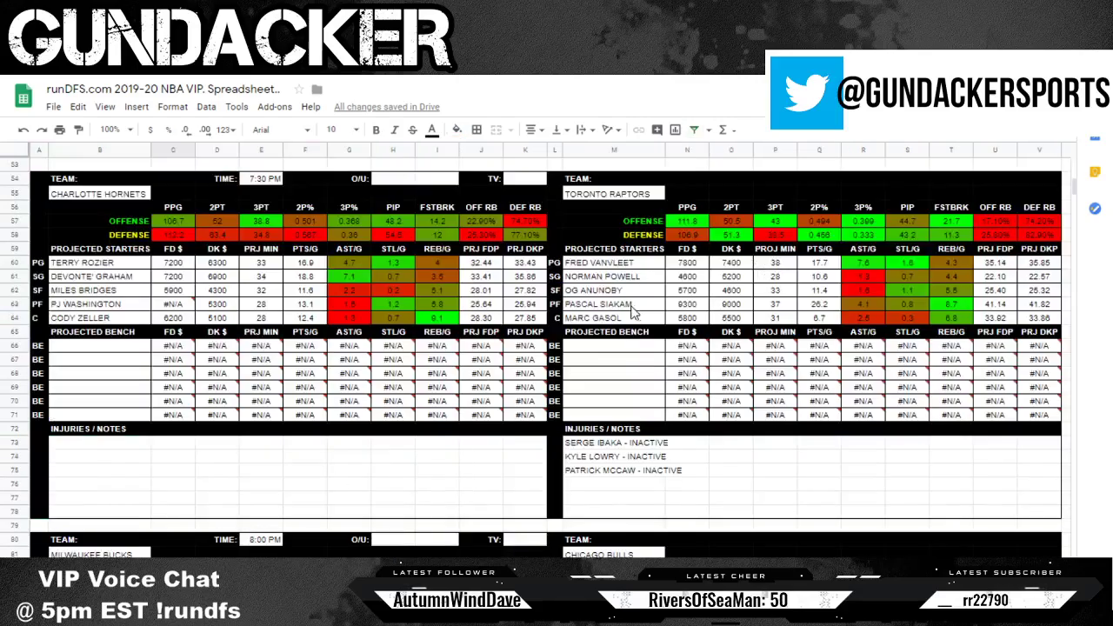
{"action": "left_click", "coordinate": [732, 308]}
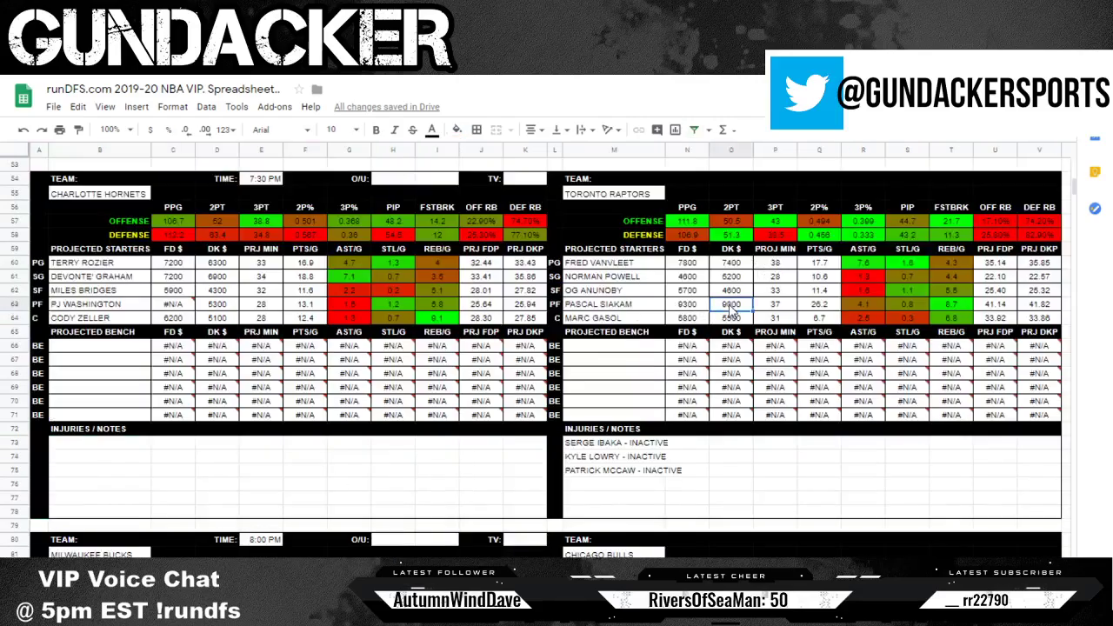
{"action": "left_click", "coordinate": [748, 291]}
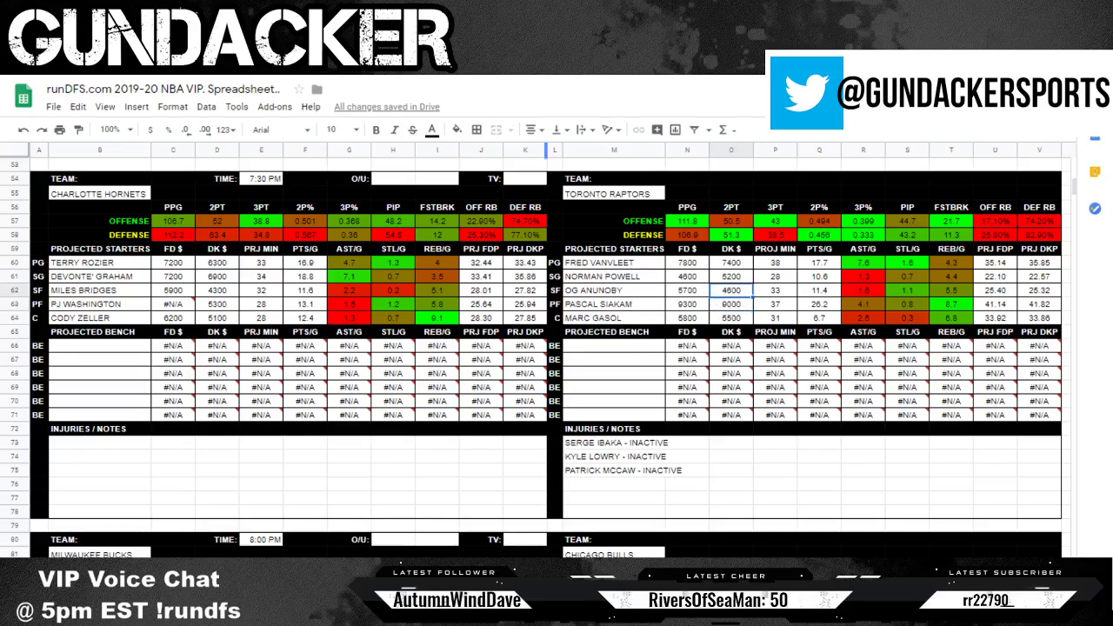
Switch to DraftKings, search the player pool for "anun", and open OG Anunoby's 10-game log
{"action": "left_click", "coordinate": [416, 63]}
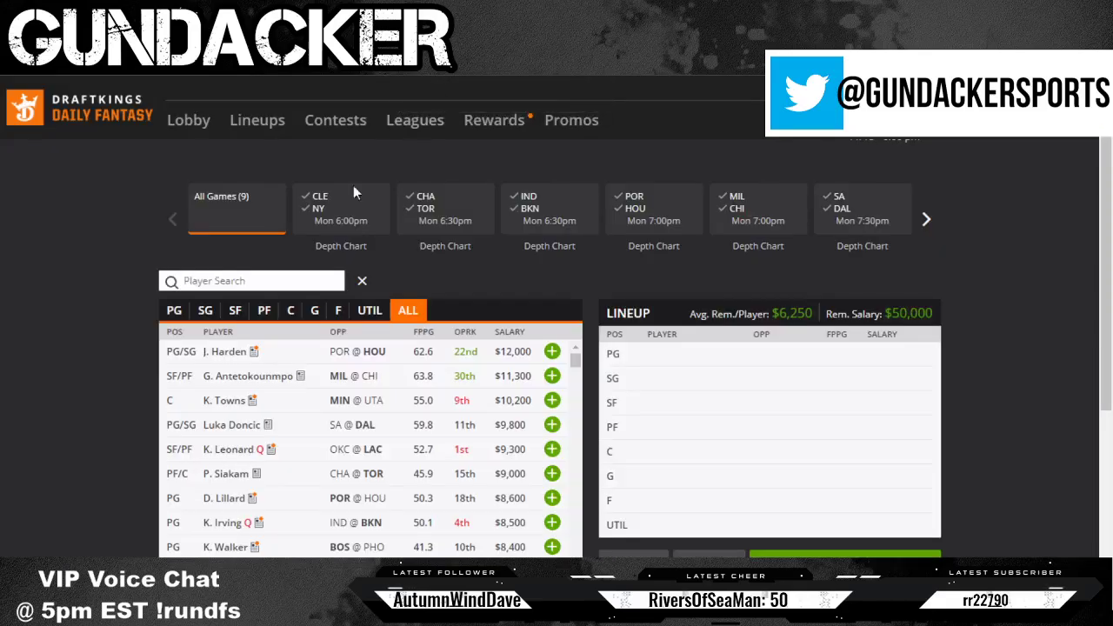
{"action": "left_click", "coordinate": [269, 281]}
{"action": "type", "text": "anun"}
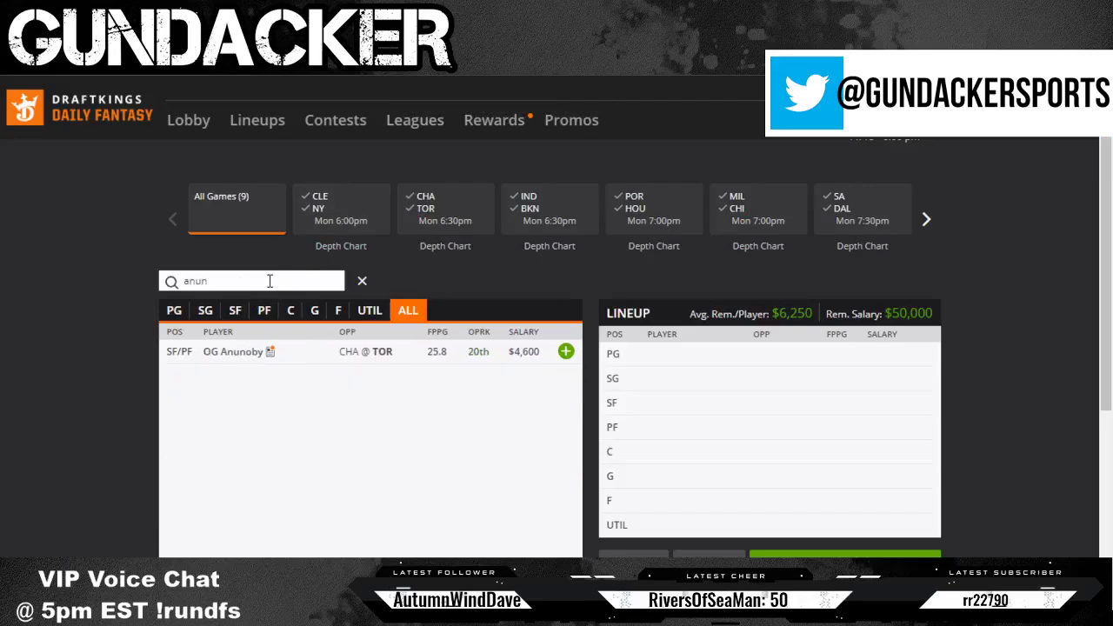
{"action": "left_click", "coordinate": [240, 353]}
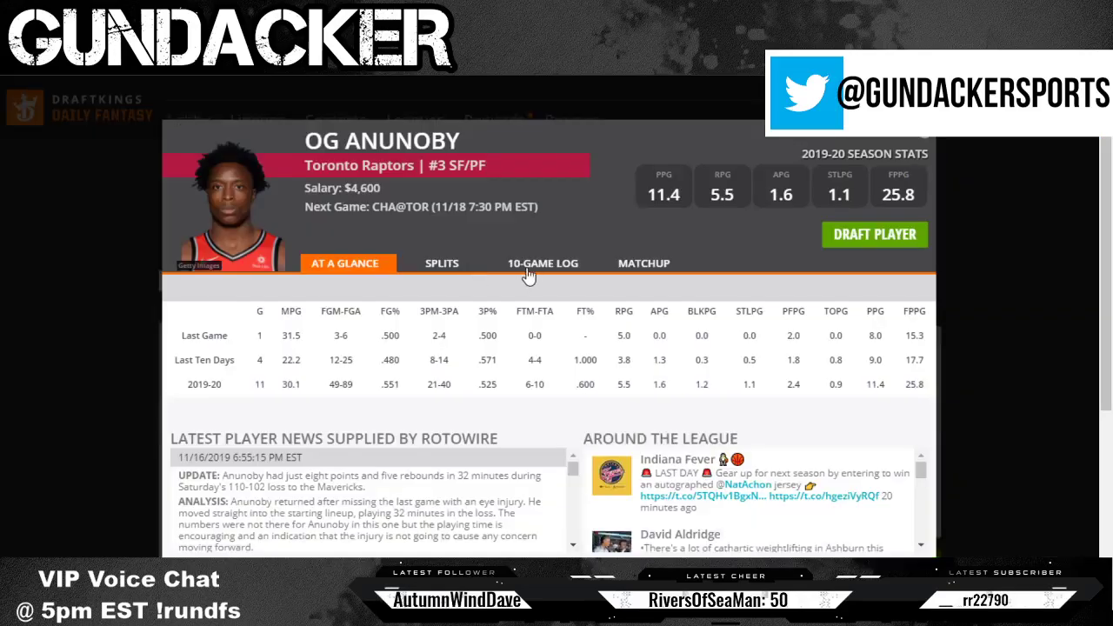
{"action": "left_click", "coordinate": [528, 275]}
Review OG Anunoby's fantasy points and fouls per game in the log, and return to the Hornets–Raptors block in the spreadsheet
{"action": "double_click", "coordinate": [866, 338]}
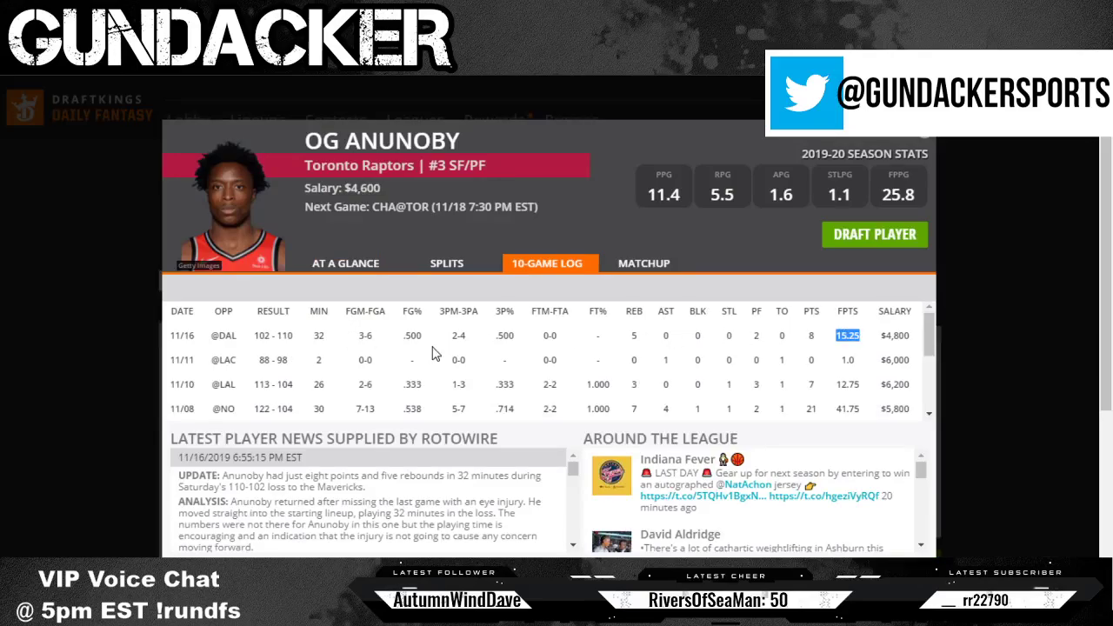
{"action": "scroll", "coordinate": [437, 352], "scroll_direction": "down", "scroll_amount": 3}
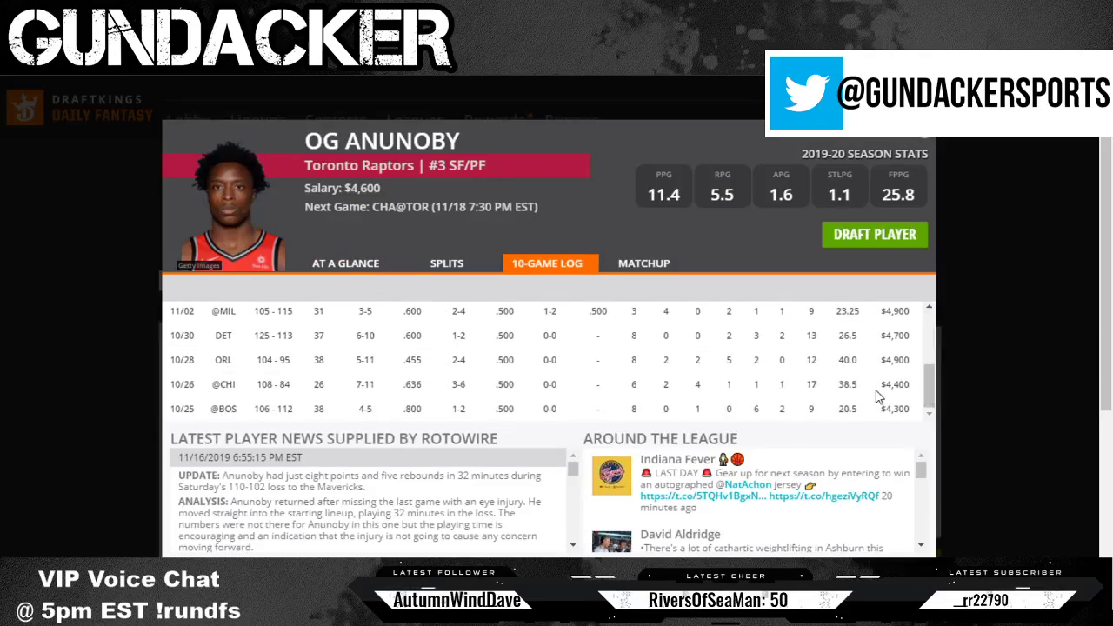
{"action": "scroll", "coordinate": [860, 365], "scroll_direction": "up", "scroll_amount": 3}
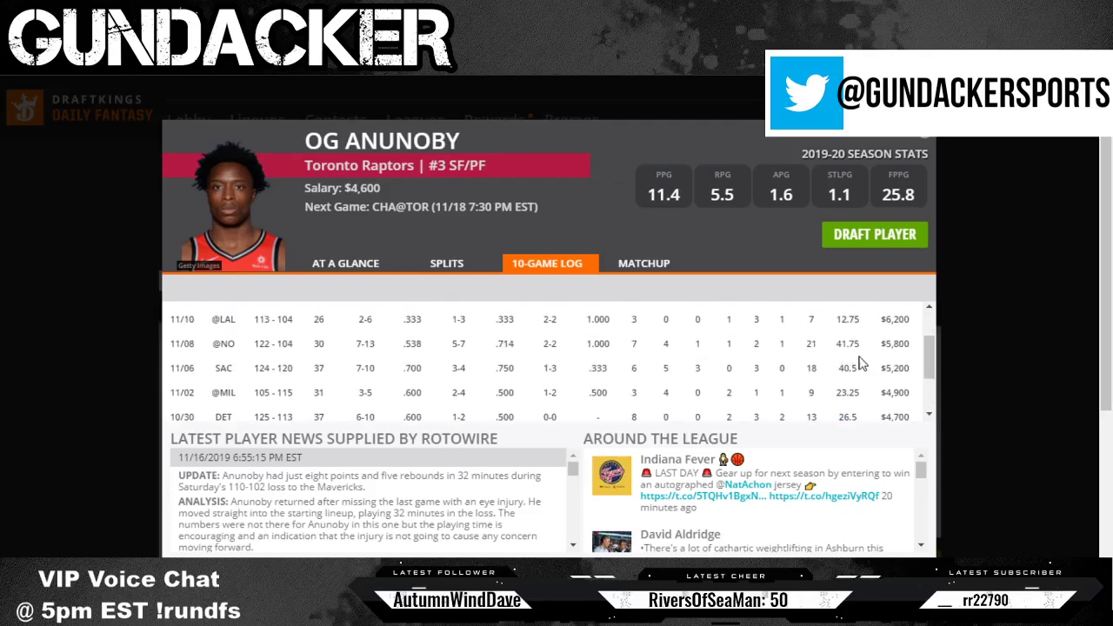
{"action": "double_click", "coordinate": [848, 368]}
{"action": "double_click", "coordinate": [756, 343]}
{"action": "left_click", "coordinate": [931, 139]}
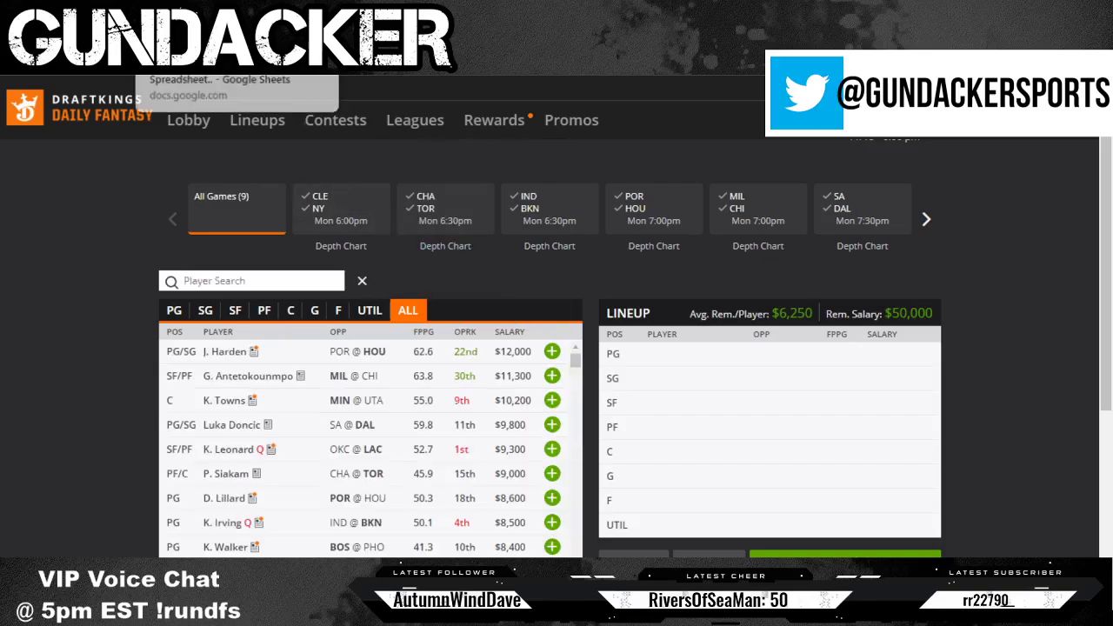
{"action": "key", "text": "ctrl+Tab"}
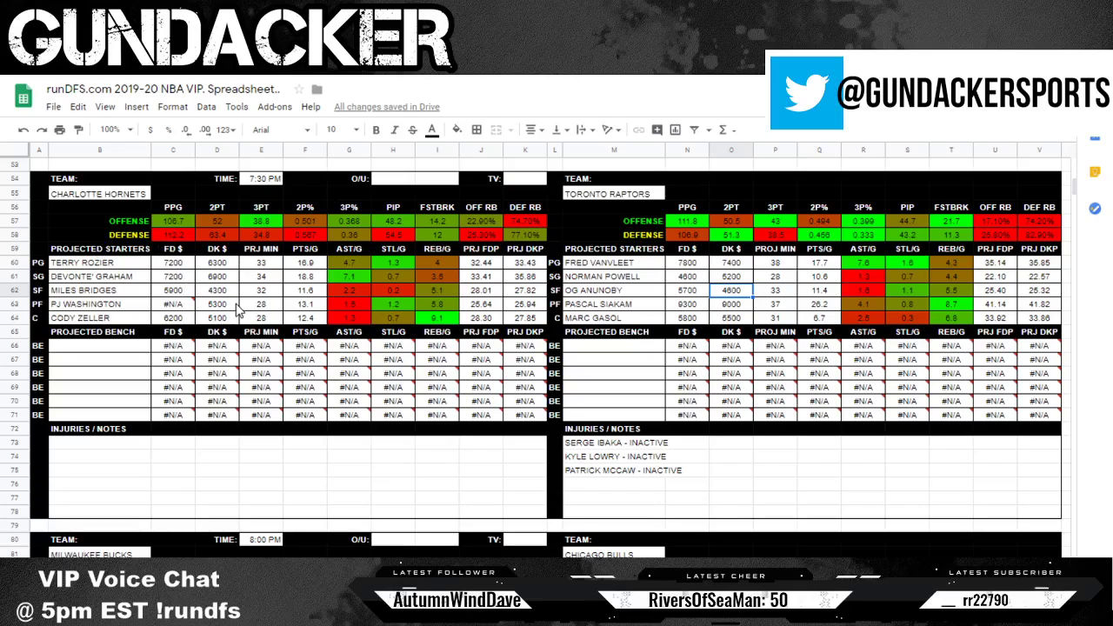
Check Devonte' Graham's DK salary, Toronto's offensive and defensive rebounding percentages, and Cody Zeller's row in the Hornets–Raptors block
{"action": "left_click", "coordinate": [216, 277]}
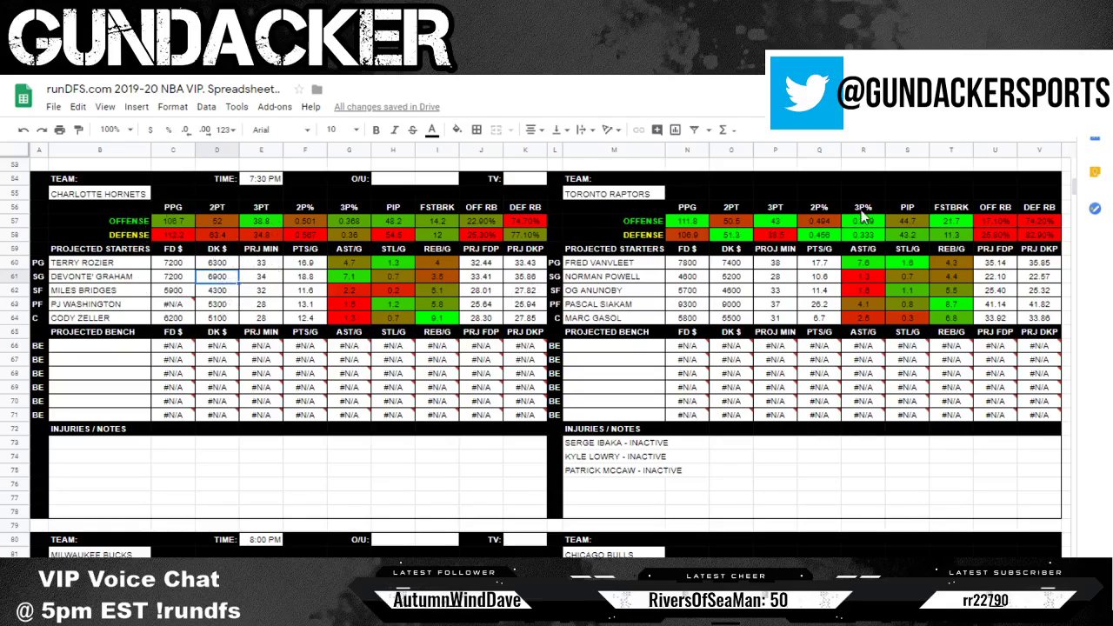
{"action": "left_click_drag", "start_coordinate": [1006, 218], "coordinate": [995, 231]}
{"action": "left_click", "coordinate": [990, 169]}
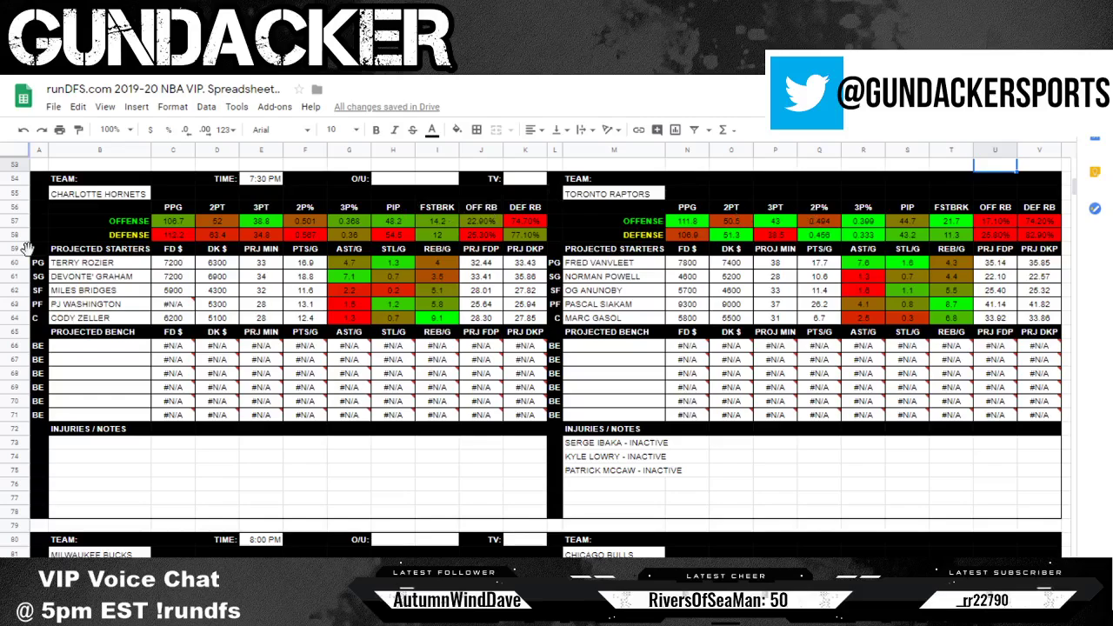
{"action": "left_click", "coordinate": [143, 322]}
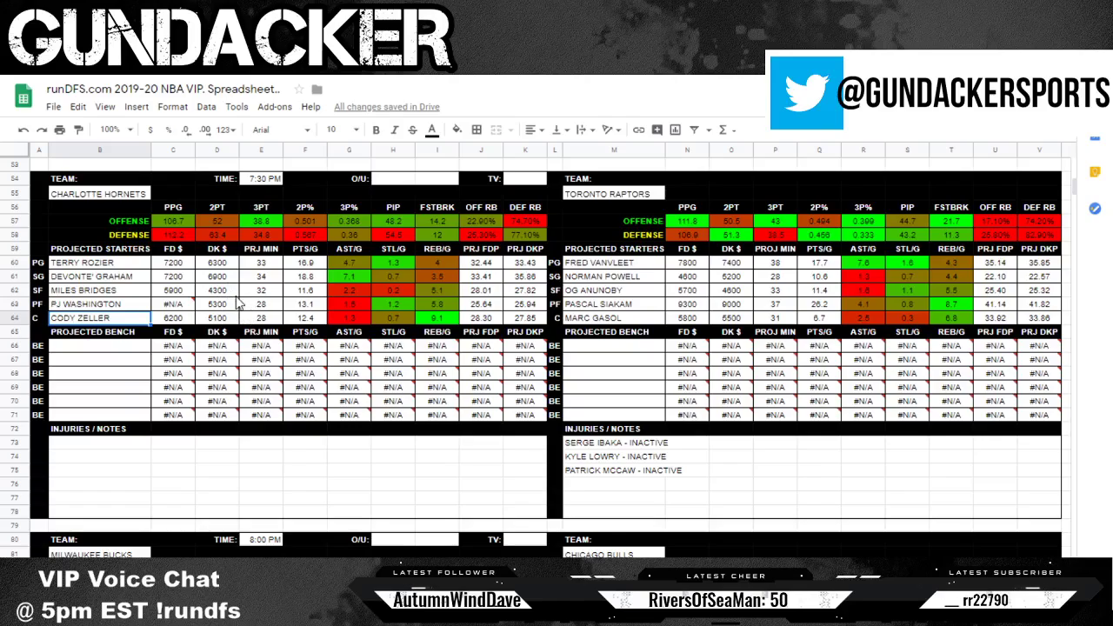
Check the Bucks–Bulls spread and total in the Station column of the odds sheet, and return to their matchup block
{"action": "scroll", "coordinate": [284, 323], "scroll_direction": "down", "scroll_amount": 2}
{"action": "scroll", "coordinate": [323, 427], "scroll_direction": "down", "scroll_amount": 3}
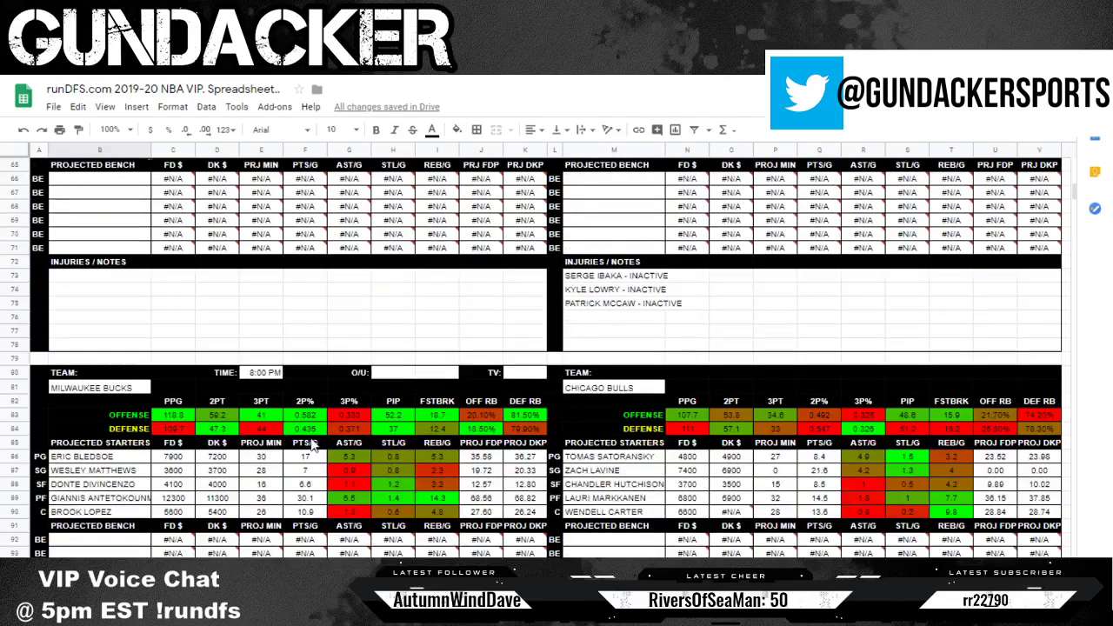
{"action": "scroll", "coordinate": [311, 445], "scroll_direction": "down", "scroll_amount": 3}
{"action": "key", "text": "ctrl+shift+Page_Up"}
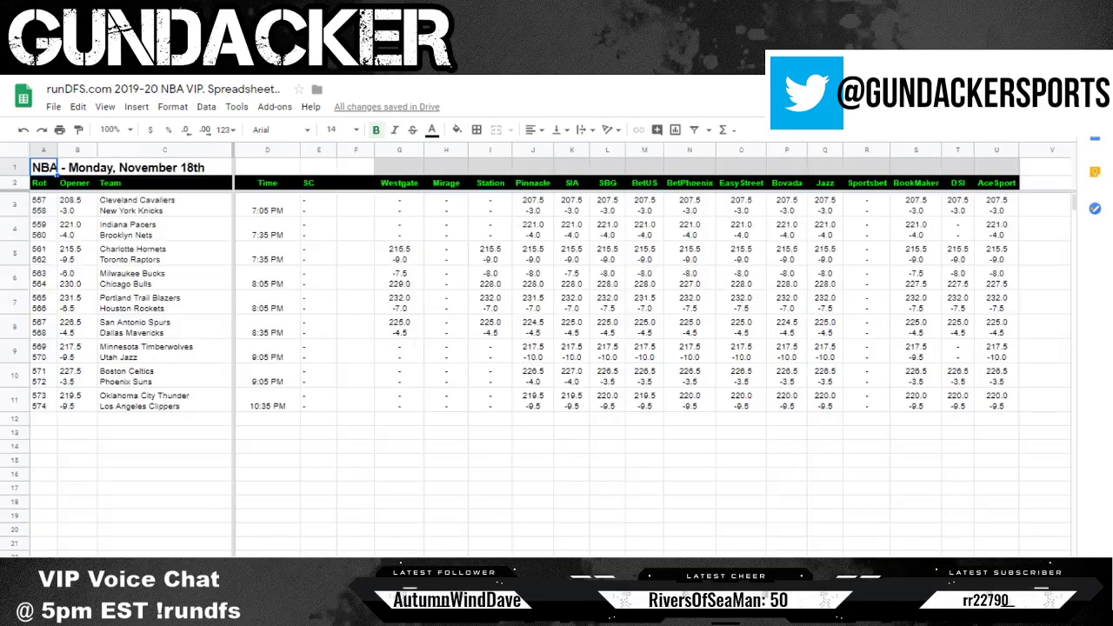
{"action": "left_click", "coordinate": [500, 283]}
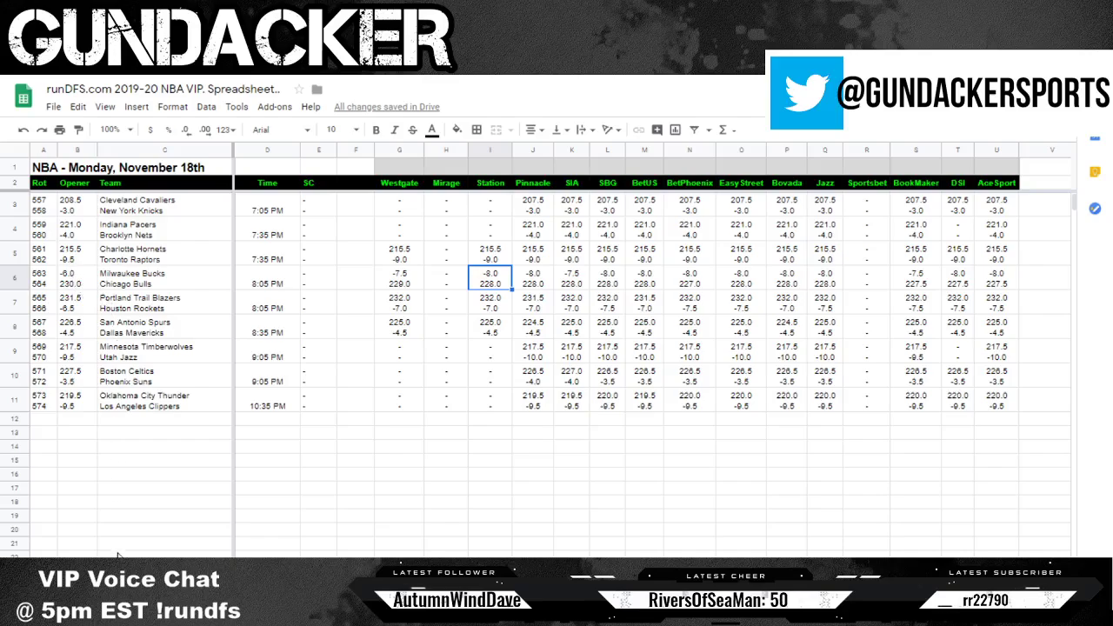
{"action": "left_click", "coordinate": [231, 567]}
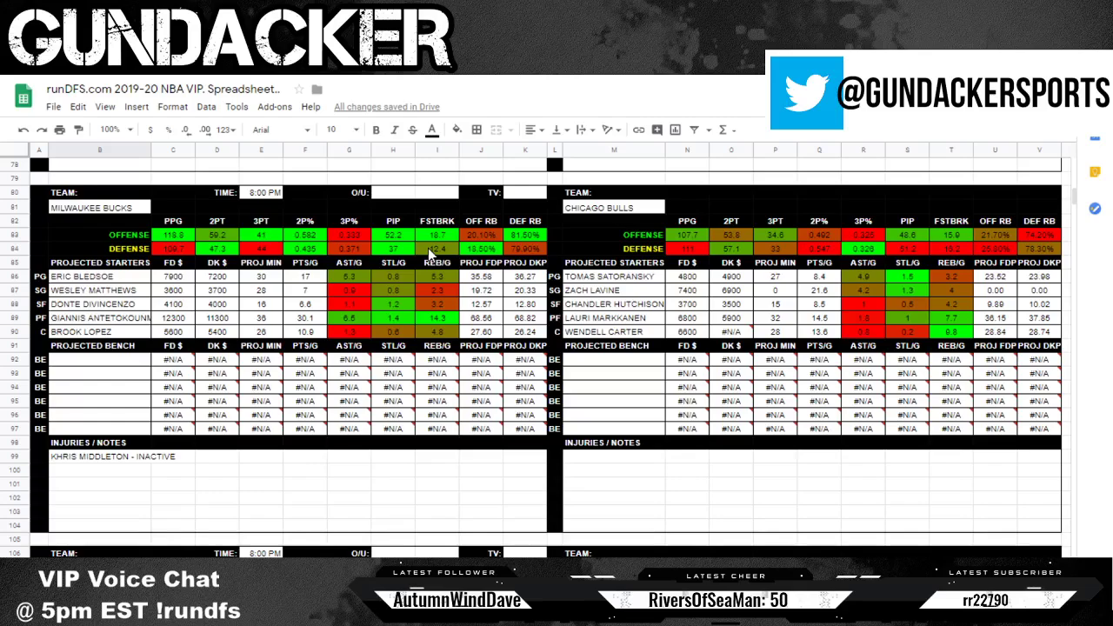
{"action": "scroll", "coordinate": [428, 247], "scroll_direction": "down", "scroll_amount": 1}
{"action": "scroll", "coordinate": [428, 247], "scroll_direction": "up", "scroll_amount": 1}
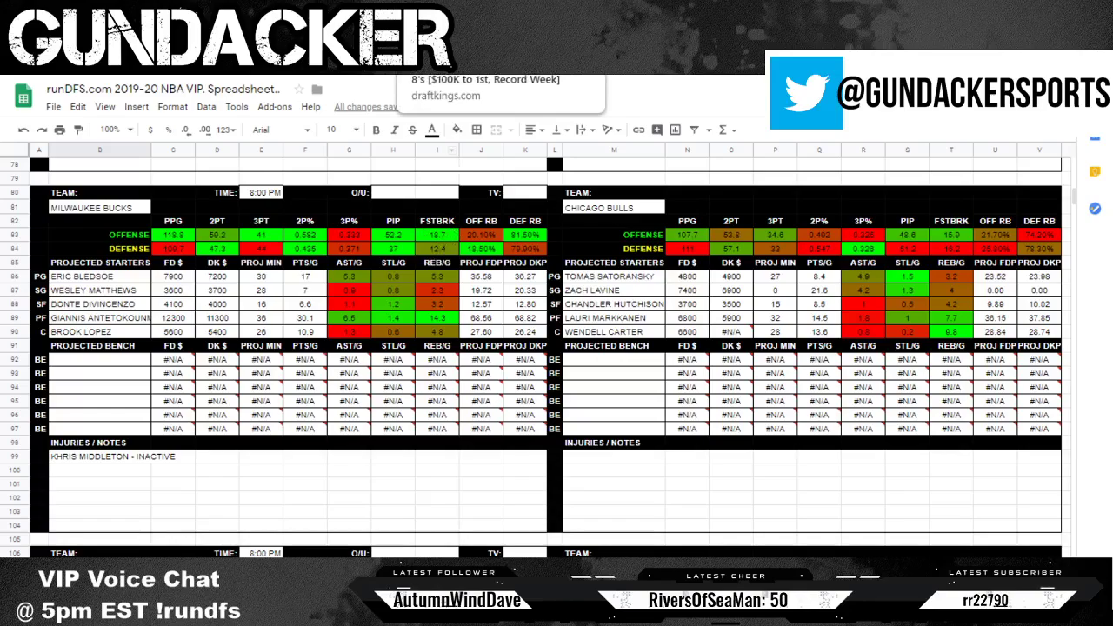
Switch to DraftKings, search the player pool for "cob", and open Coby White's 10-game log
{"action": "left_click", "coordinate": [487, 62]}
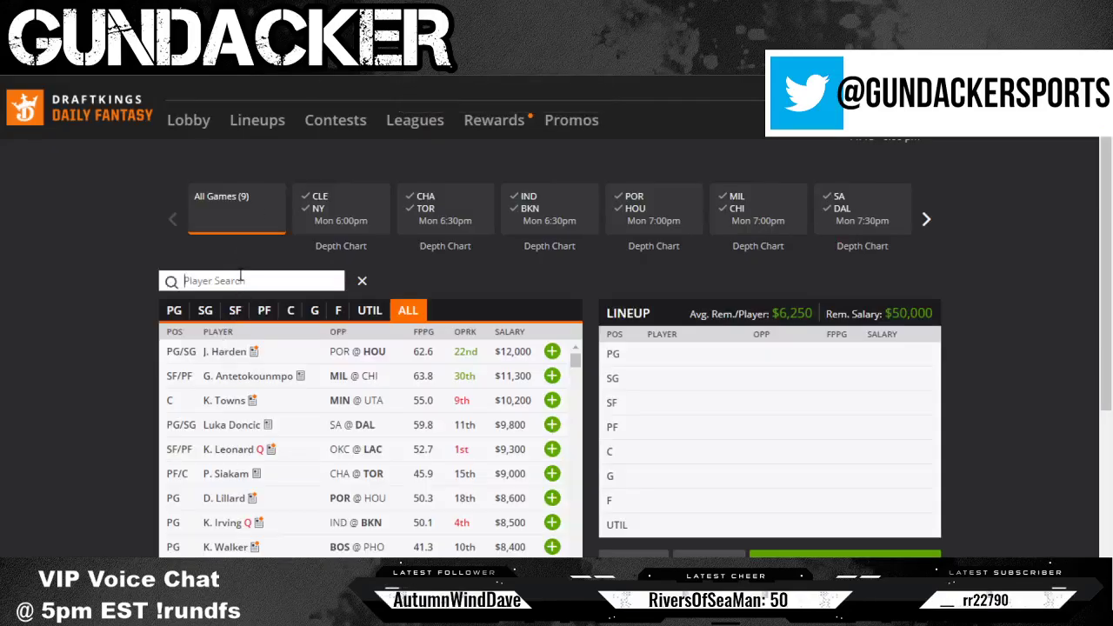
{"action": "type", "text": "cob"}
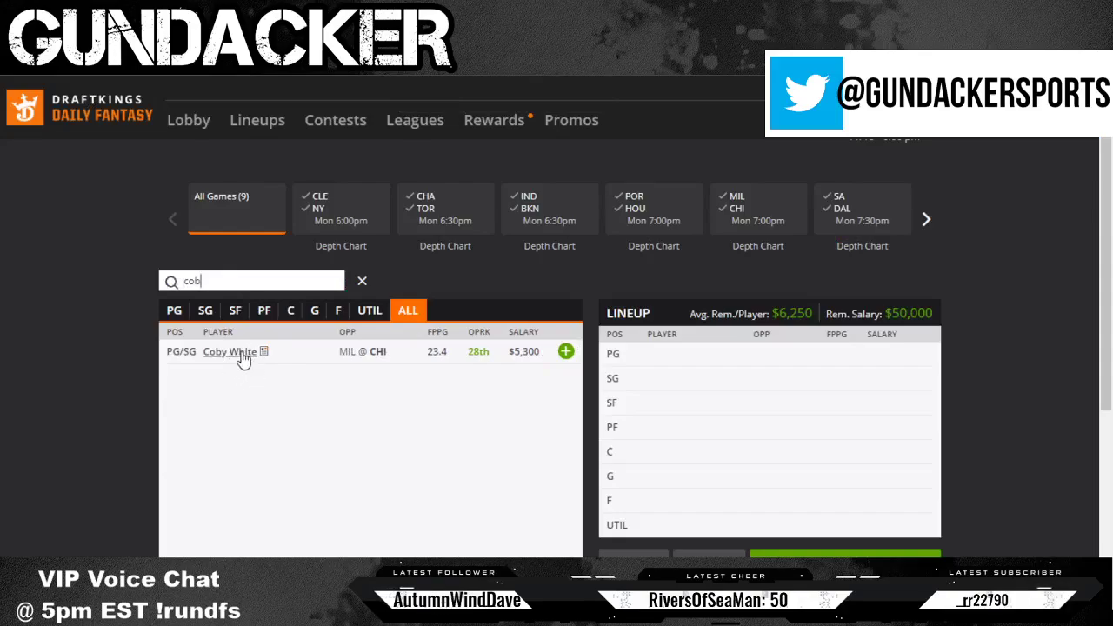
{"action": "left_click", "coordinate": [243, 360]}
{"action": "left_click", "coordinate": [534, 266]}
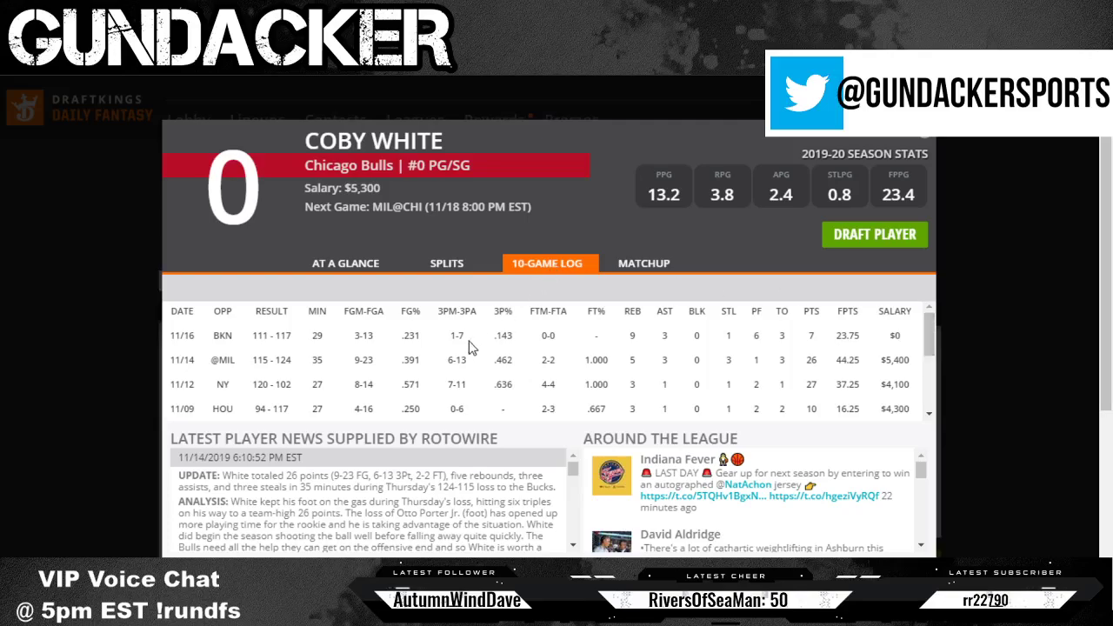
Examine Coby White's three-point makes and attempts across the games in the log, especially the 11/14 game at Milwaukee
{"action": "left_click", "coordinate": [507, 339]}
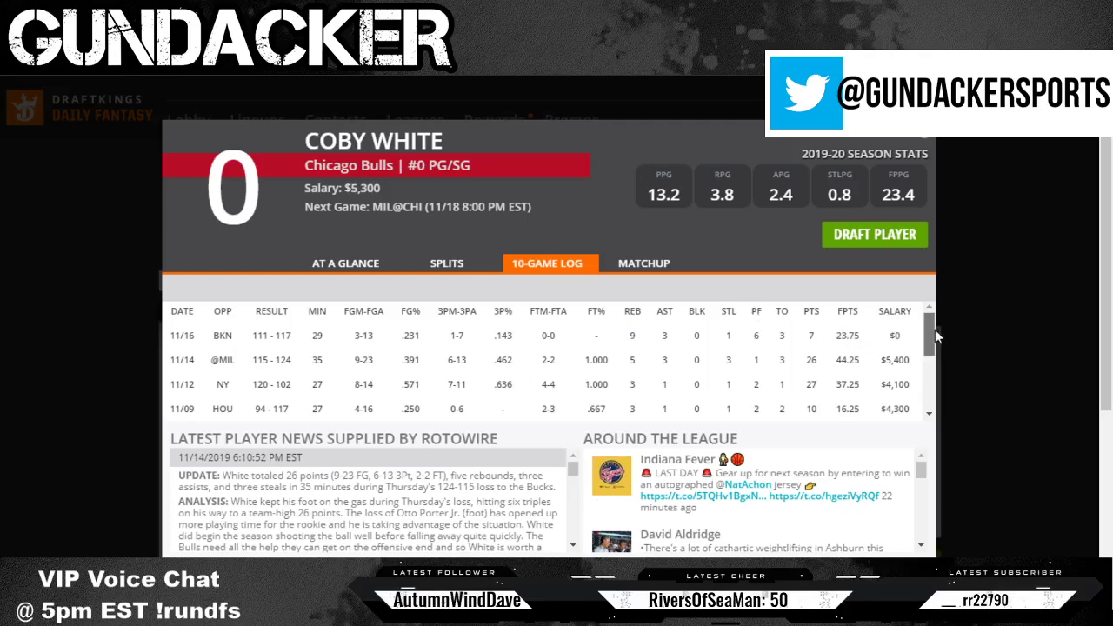
{"action": "left_click_drag", "start_coordinate": [935, 330], "coordinate": [935, 342]}
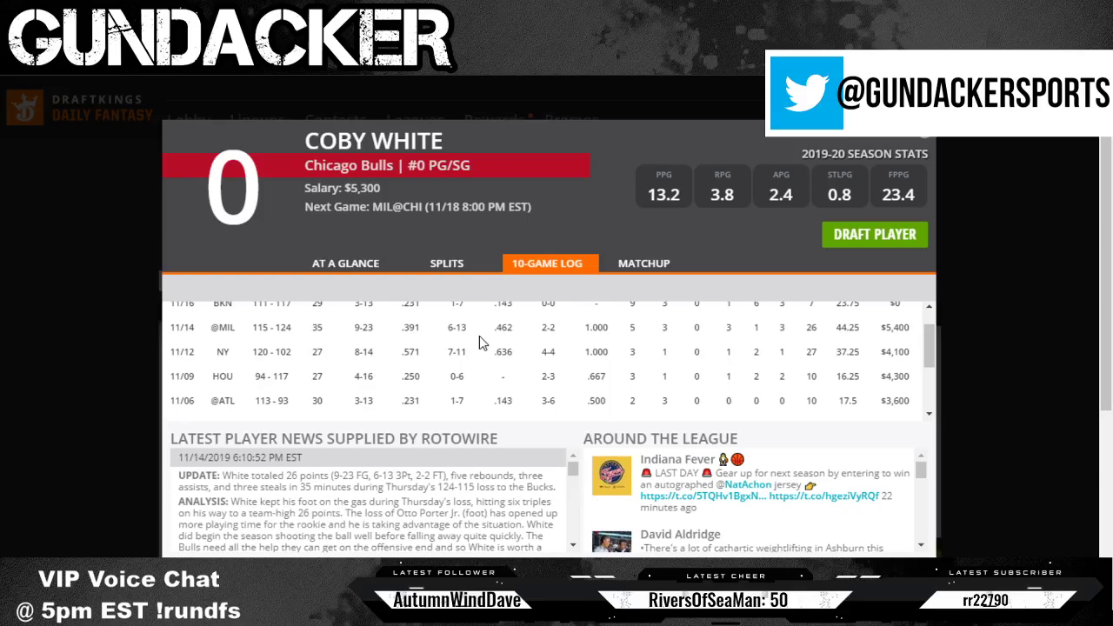
{"action": "left_click_drag", "start_coordinate": [446, 328], "coordinate": [477, 331]}
{"action": "left_click", "coordinate": [511, 352]}
{"action": "left_click", "coordinate": [481, 333]}
{"action": "scroll", "coordinate": [595, 334], "scroll_direction": "up", "scroll_amount": 1}
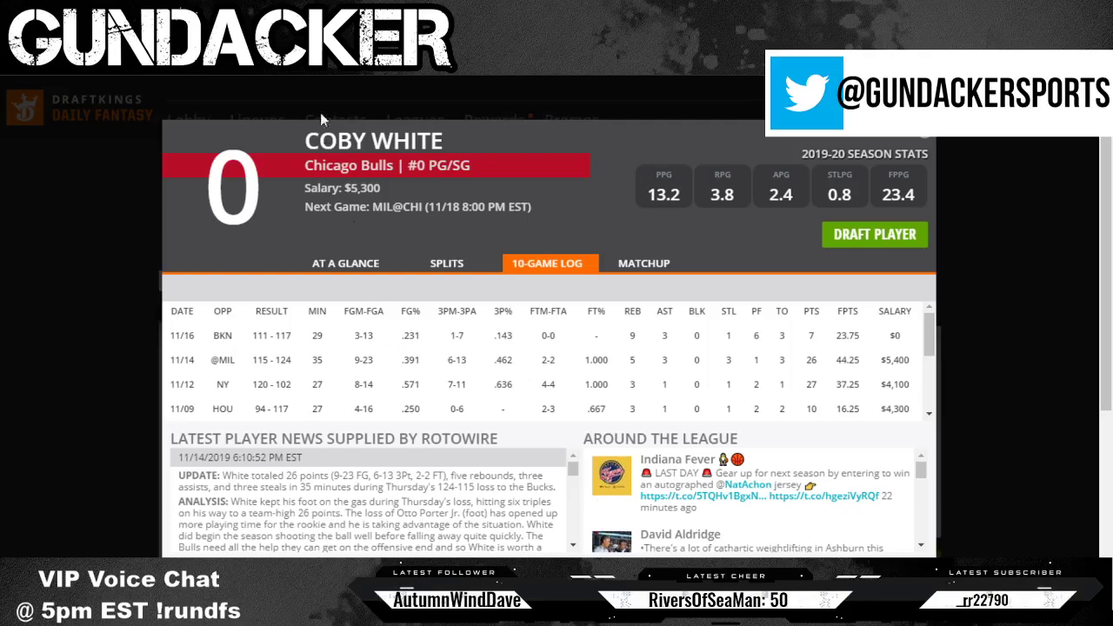
Return to the spreadsheet and check Milwaukee's defensive 3P% and 3PT values in the Bucks–Bulls block
{"action": "key", "text": "alt+Tab"}
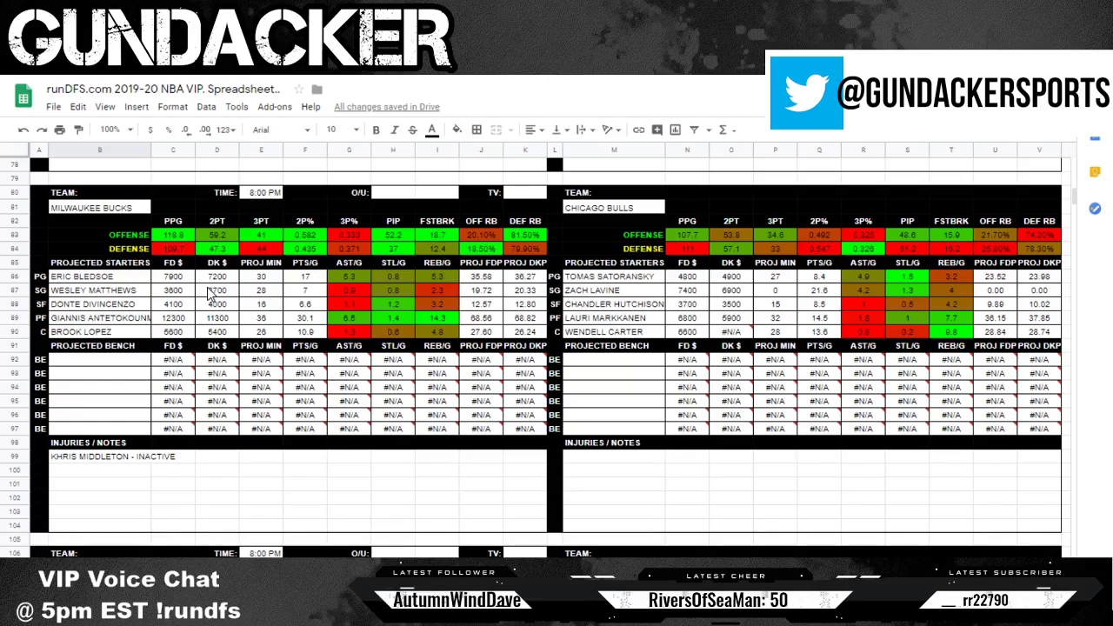
{"action": "left_click", "coordinate": [346, 252]}
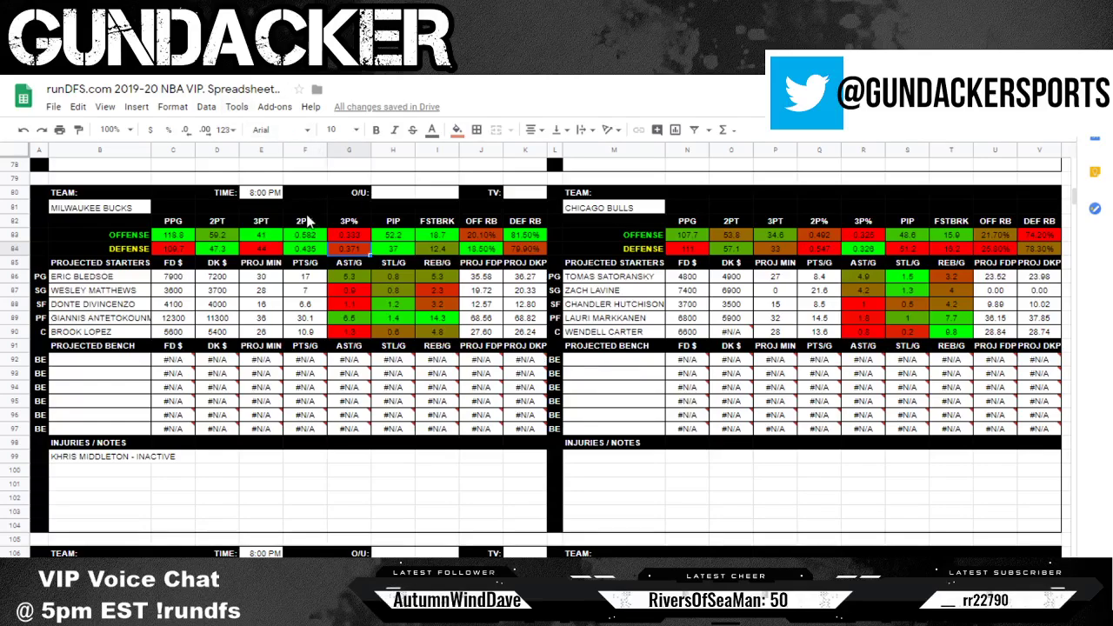
{"action": "left_click", "coordinate": [261, 248]}
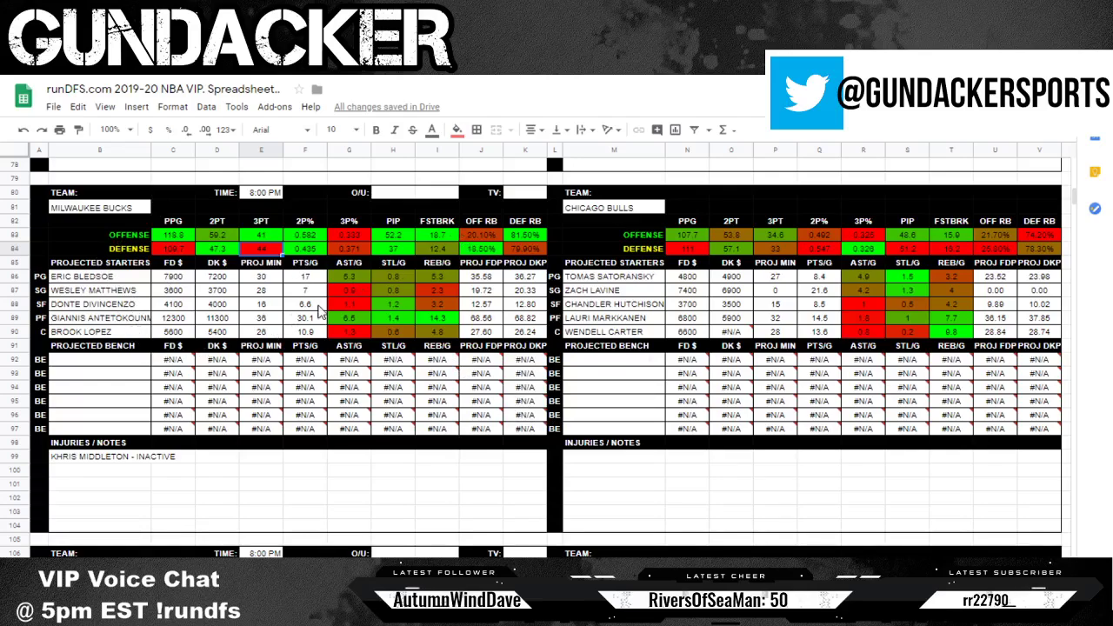
Return to DraftKings, replace the Coby White search with "bledsoe", and open Eric Bledsoe's 10-game log
{"action": "key", "text": "alt+Tab"}
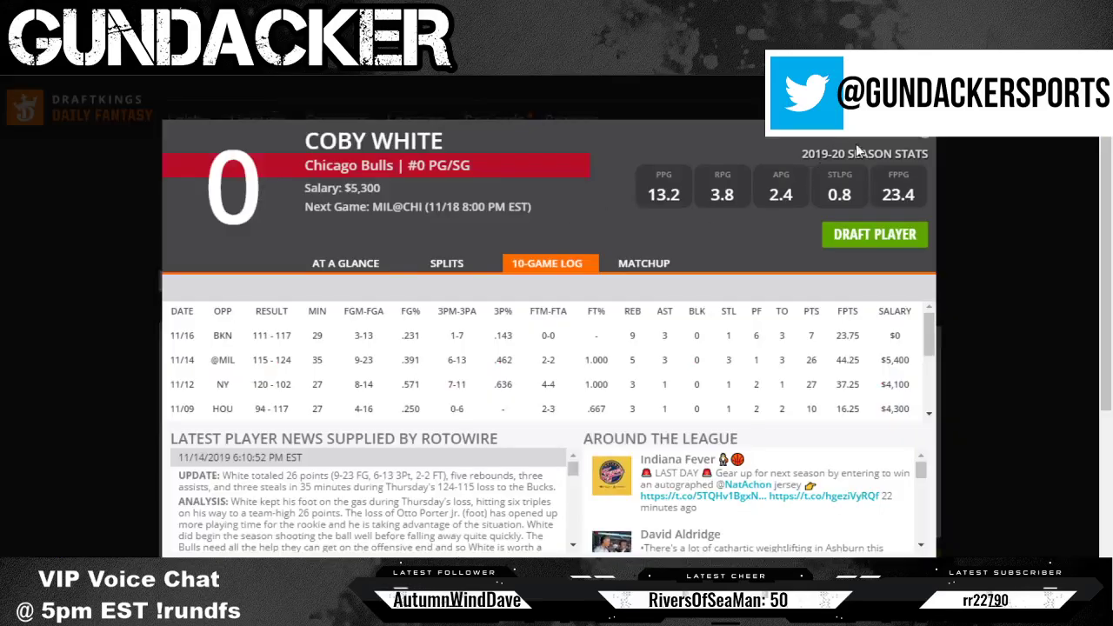
{"action": "key", "text": "Escape"}
{"action": "double_click", "coordinate": [223, 280]}
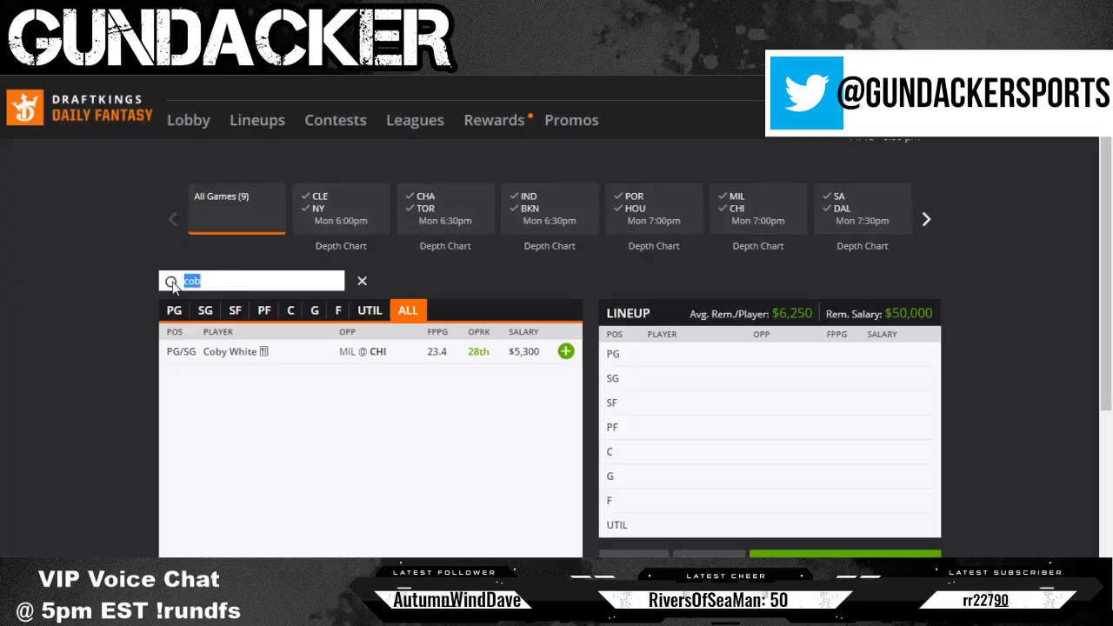
{"action": "type", "text": "bledsoe"}
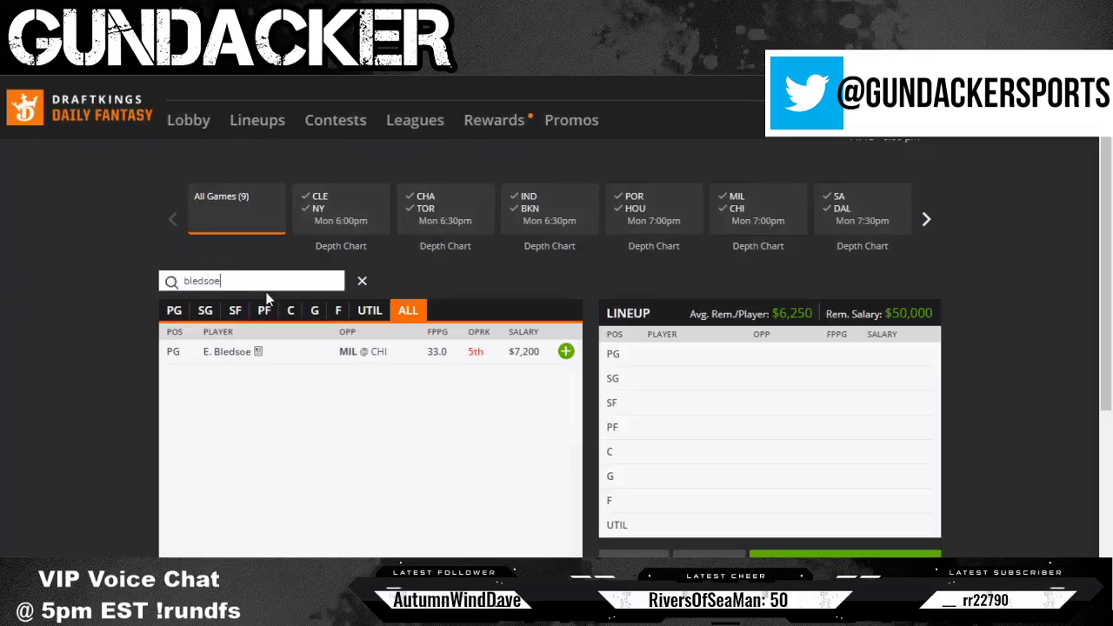
{"action": "left_click", "coordinate": [227, 352]}
{"action": "left_click", "coordinate": [536, 264]}
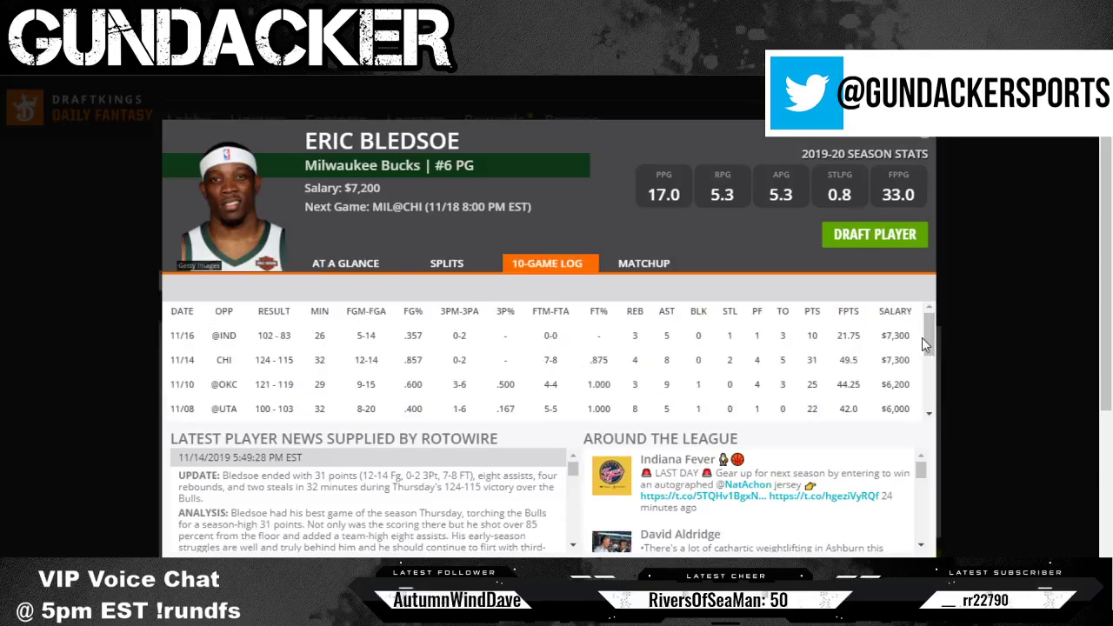
Compare Eric Bledsoe's fantasy points and salaries across the games in the log
{"action": "left_click_drag", "start_coordinate": [929, 341], "coordinate": [935, 357]}
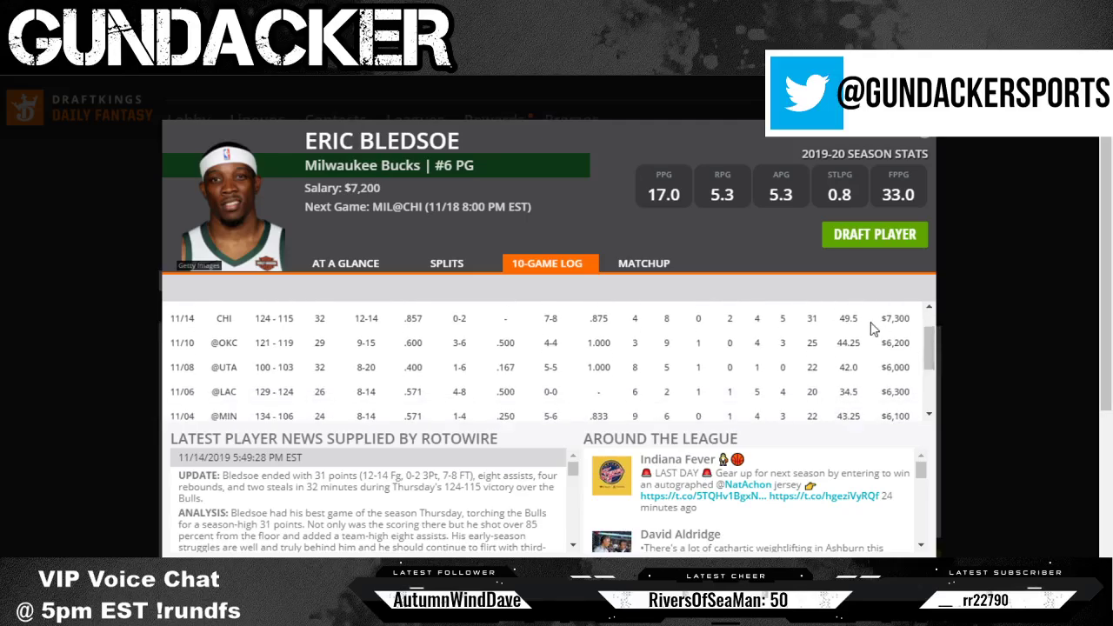
{"action": "left_click_drag", "start_coordinate": [839, 367], "coordinate": [885, 326]}
{"action": "left_click", "coordinate": [878, 347]}
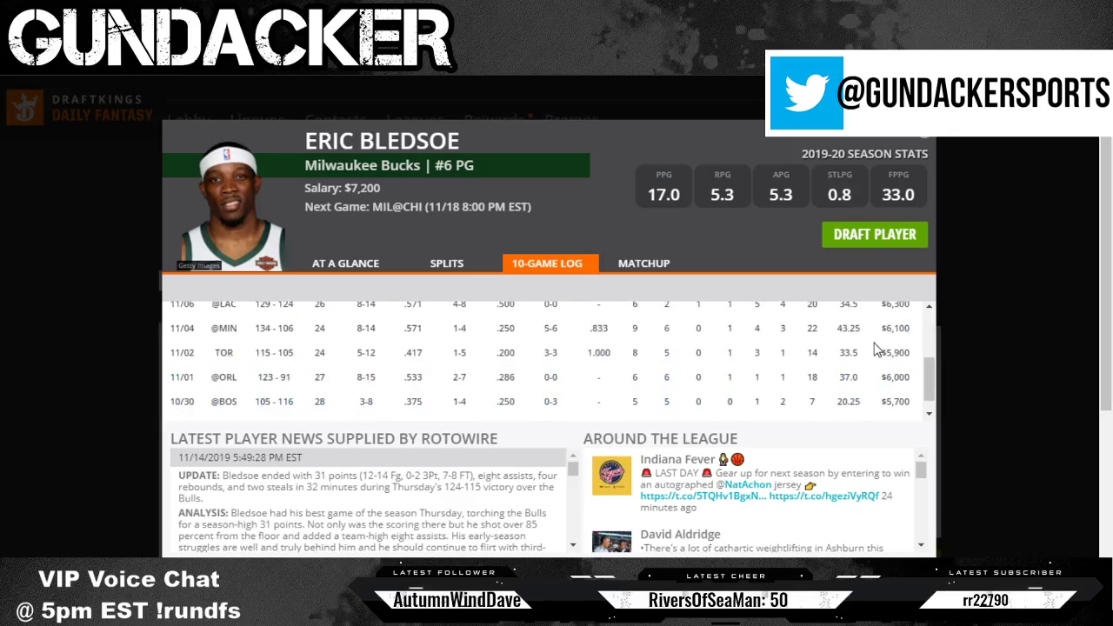
{"action": "scroll", "coordinate": [877, 348], "scroll_direction": "up", "scroll_amount": 3}
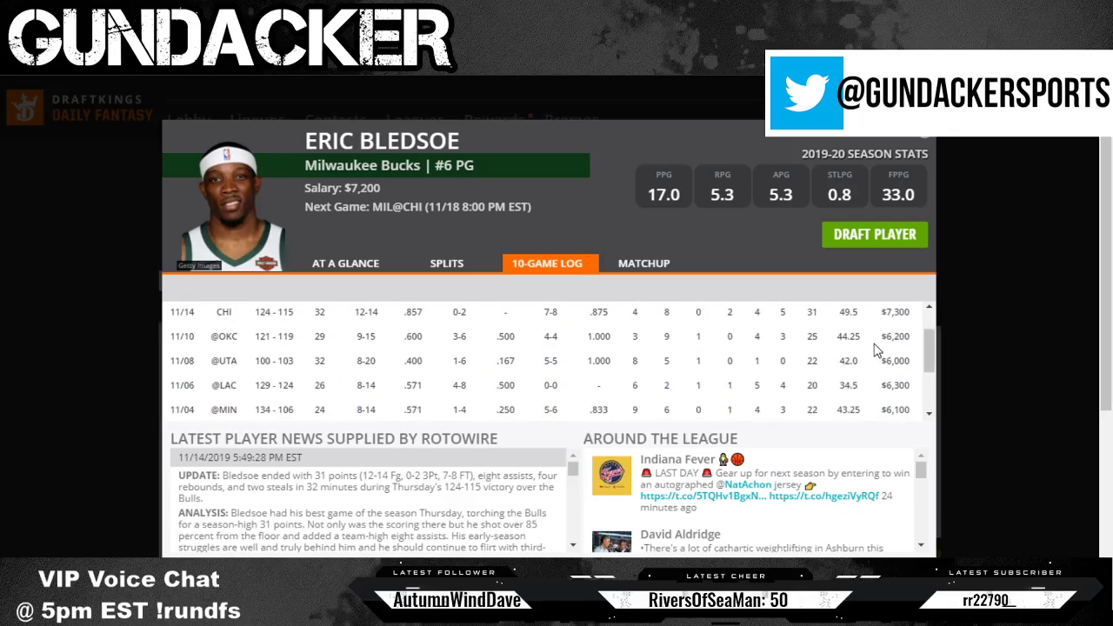
{"action": "scroll", "coordinate": [876, 350], "scroll_direction": "up", "scroll_amount": 2}
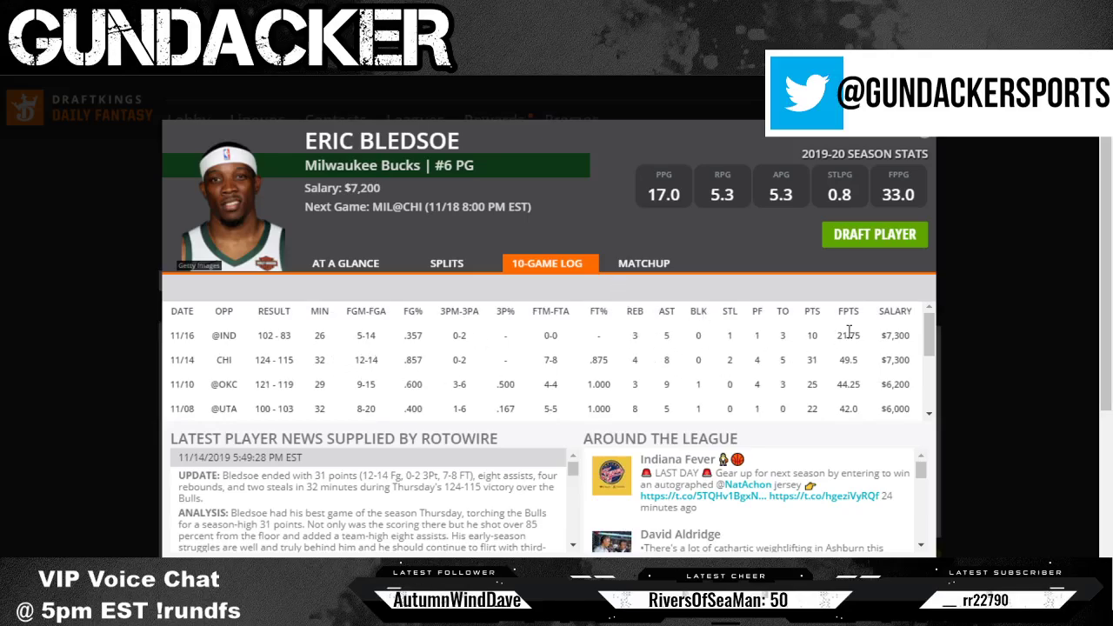
Close Eric Bledsoe's player card, clear the player search, and return to the Bucks–Bulls matchup block in the spreadsheet
{"action": "left_click", "coordinate": [925, 137]}
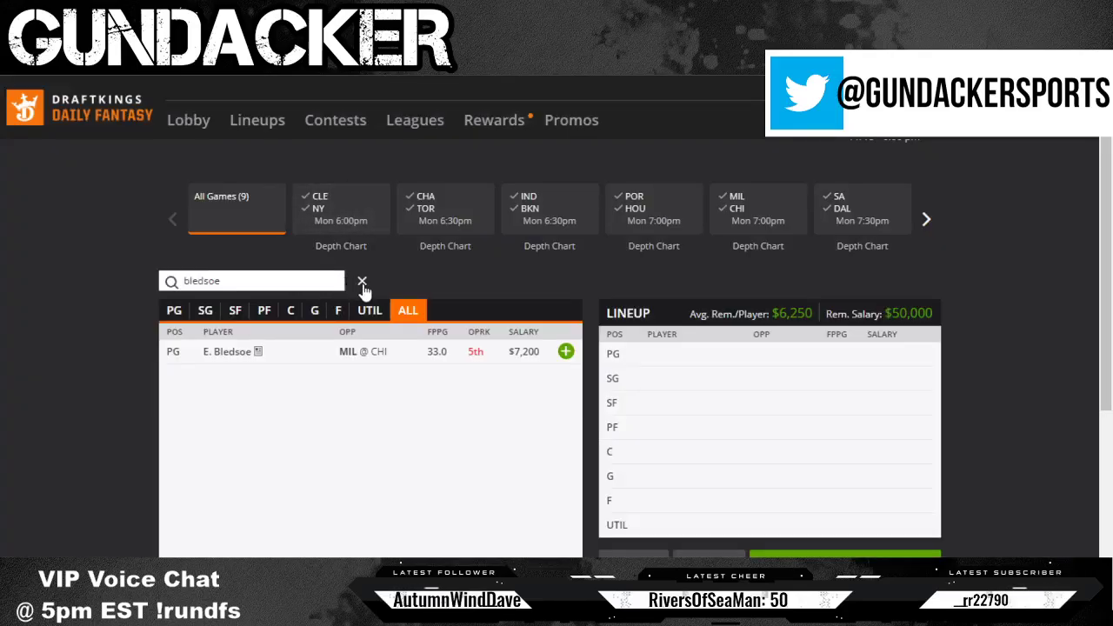
{"action": "left_click", "coordinate": [362, 281]}
{"action": "key", "text": "alt+Tab"}
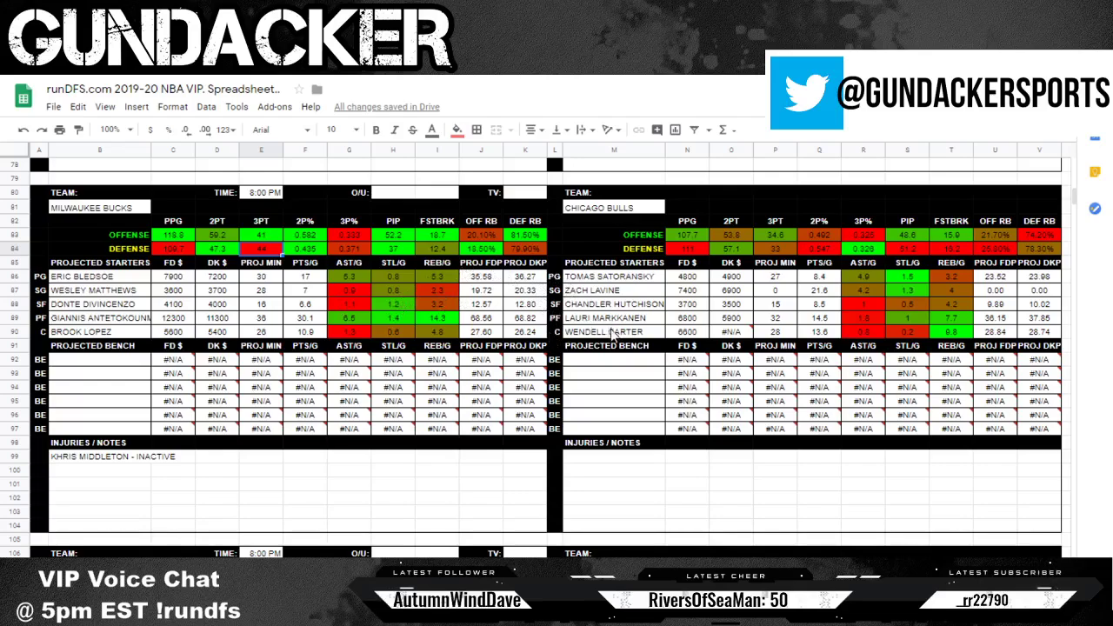
Check Wendell Carter's row and the DK salaries of Chandler Hutchison and Lauri Markkanen in the Bucks–Bulls block
{"action": "left_click", "coordinate": [641, 334]}
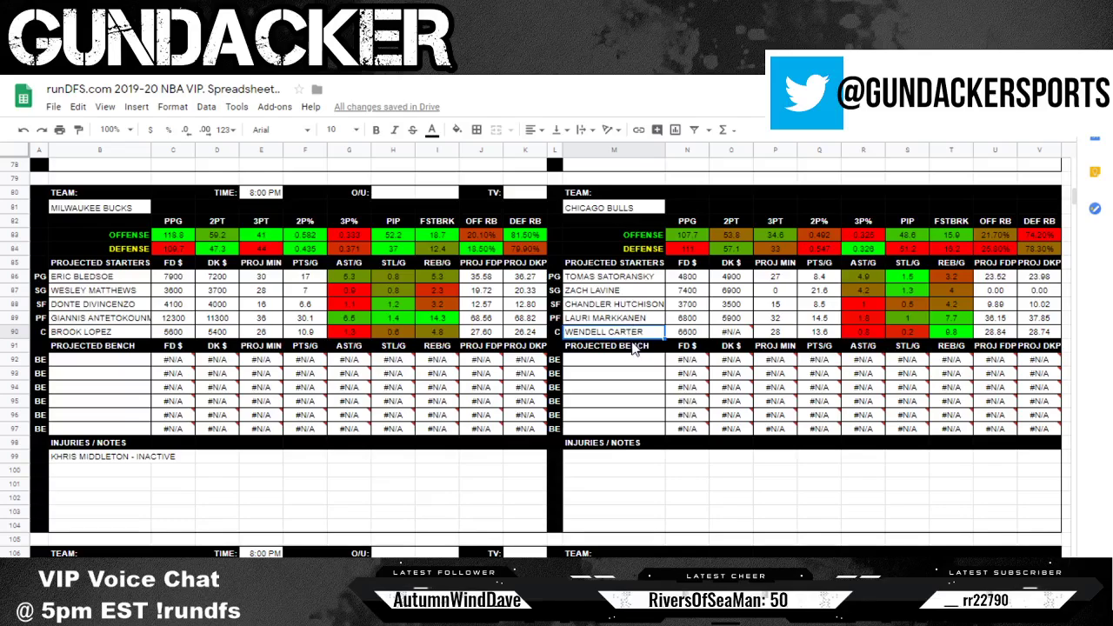
{"action": "left_click", "coordinate": [744, 307]}
{"action": "left_click", "coordinate": [747, 318]}
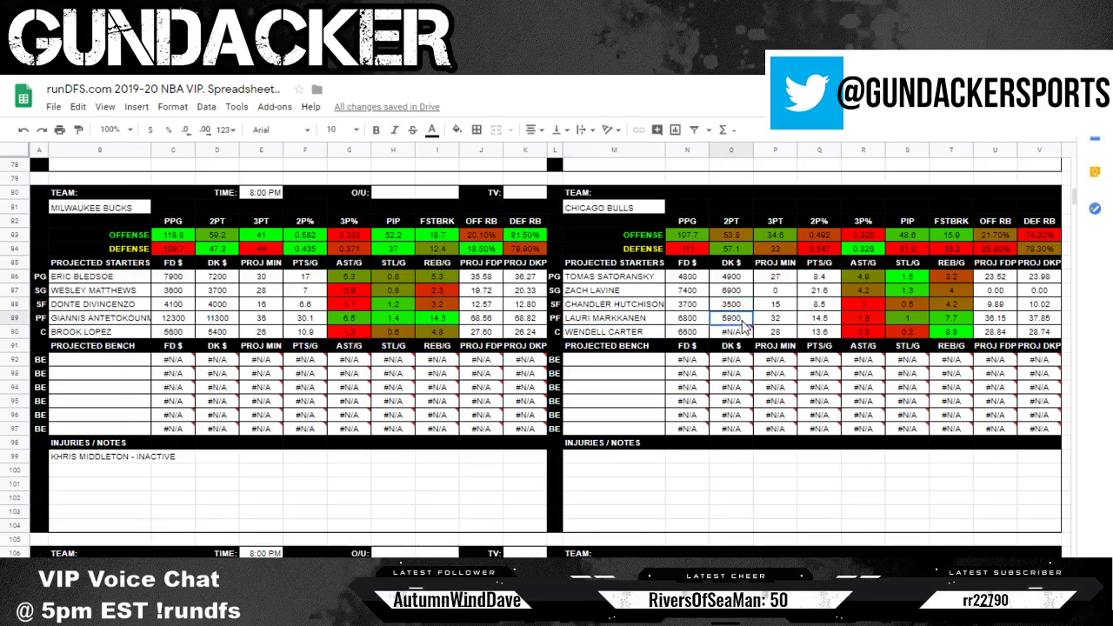
Switch to DraftKings, search players for "markkan", and review the fantasy points and salaries in Lauri Markkanen's 10-game log
{"action": "key", "text": "alt+Tab"}
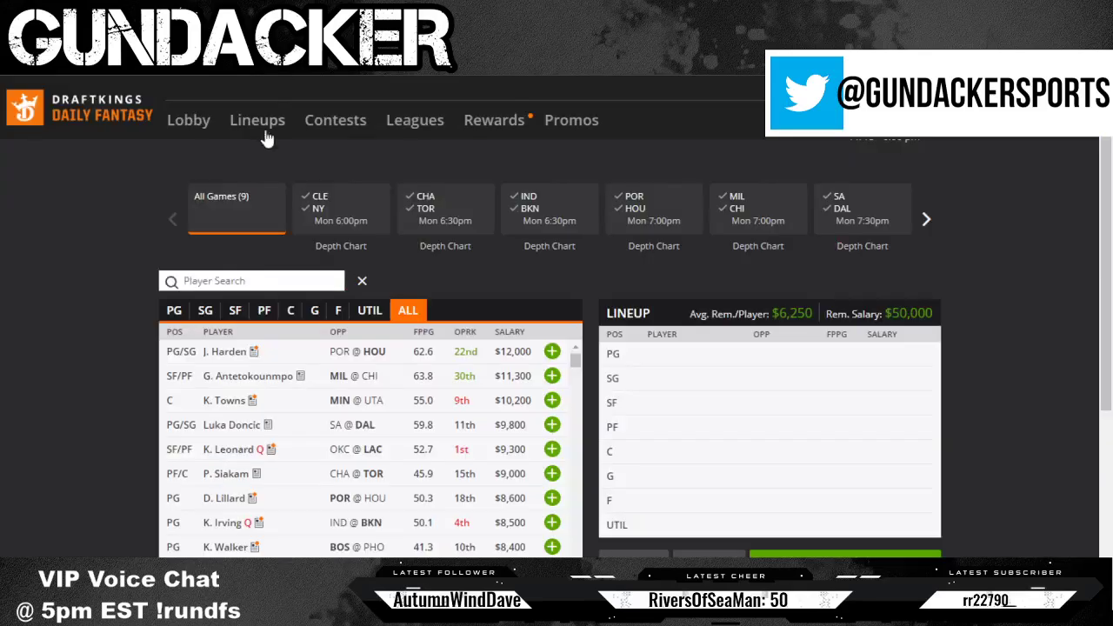
{"action": "left_click", "coordinate": [217, 280]}
{"action": "type", "text": "markkan"}
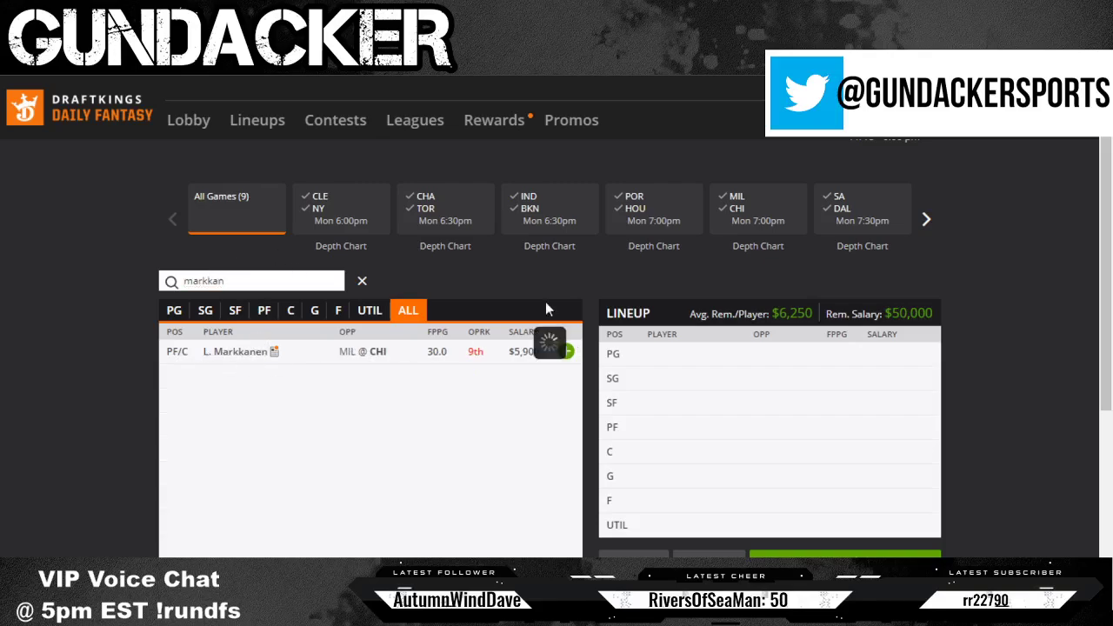
{"action": "left_click", "coordinate": [546, 343]}
{"action": "left_click", "coordinate": [541, 264]}
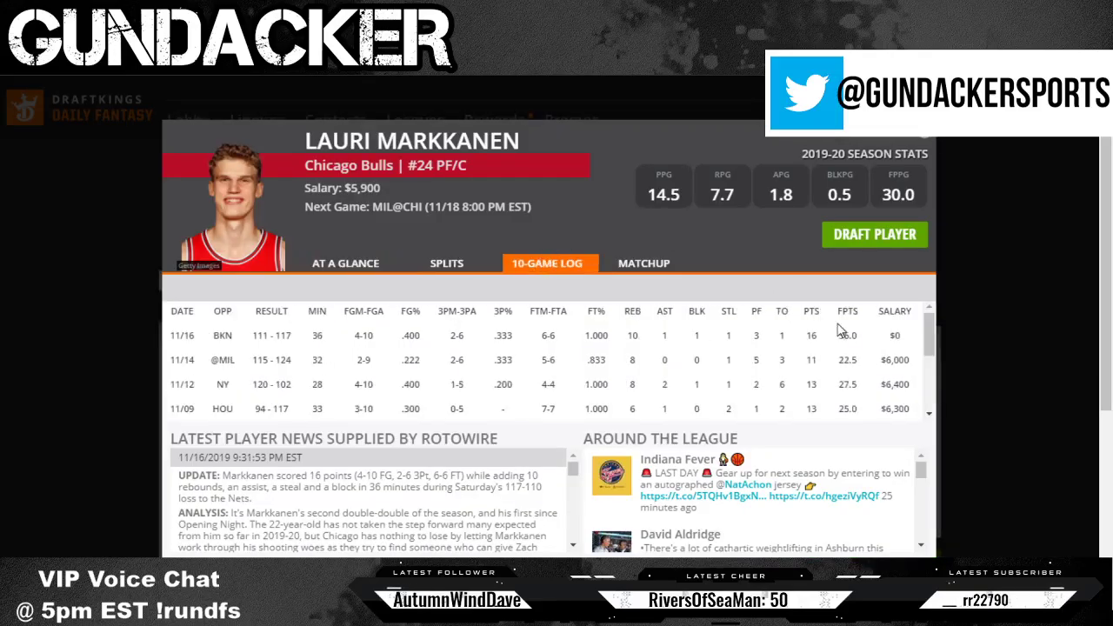
{"action": "left_click_drag", "start_coordinate": [930, 344], "coordinate": [934, 363]}
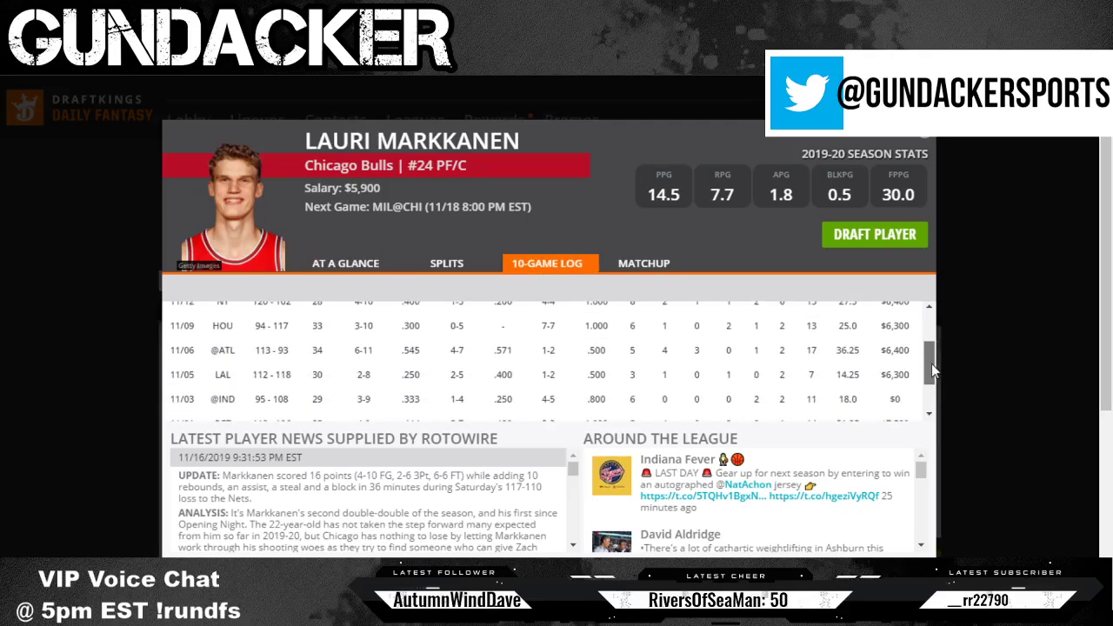
{"action": "left_click", "coordinate": [921, 136]}
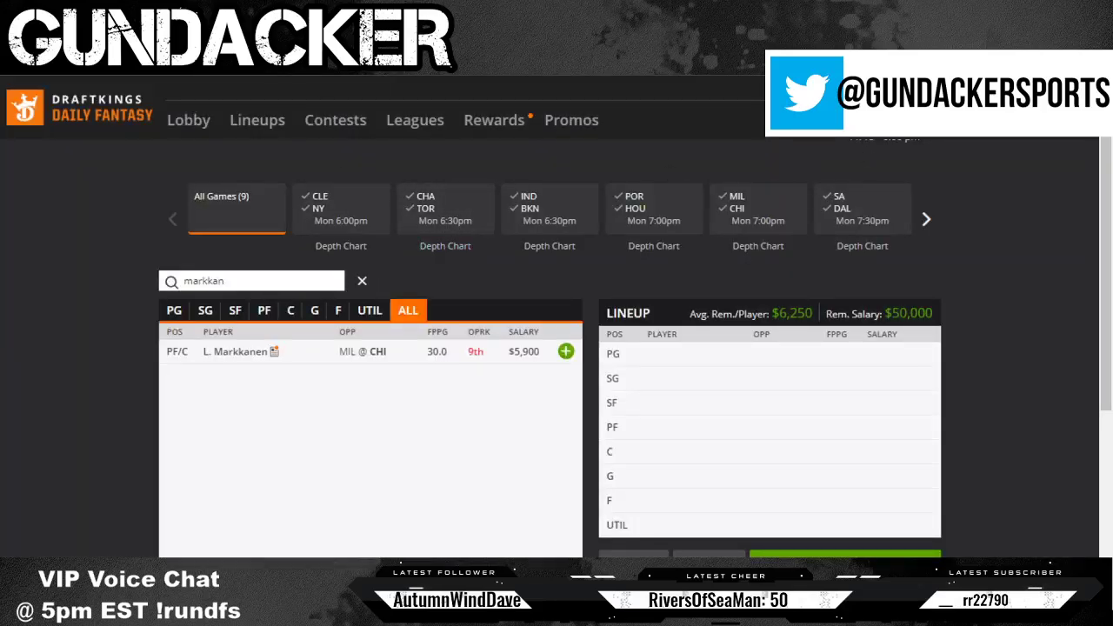
Return to the spreadsheet and check the Station line for the Trail Blazers–Rockets game on the odds sheet
{"action": "key", "text": "alt+Tab"}
{"action": "scroll", "coordinate": [533, 392], "scroll_direction": "down", "scroll_amount": 5}
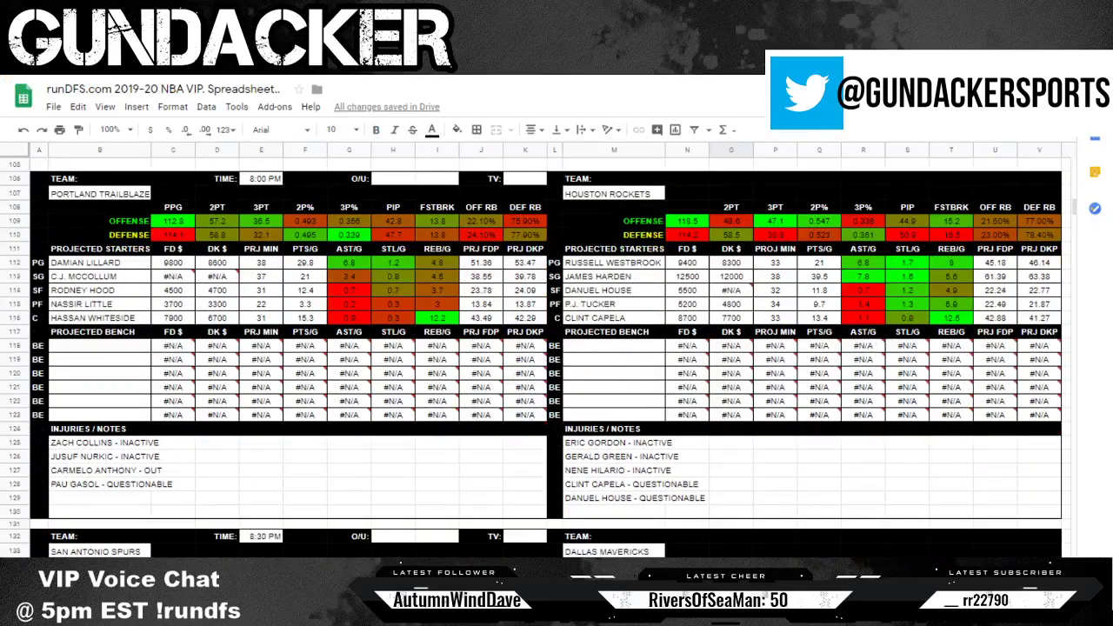
{"action": "key", "text": "ctrl+shift+Page_Up"}
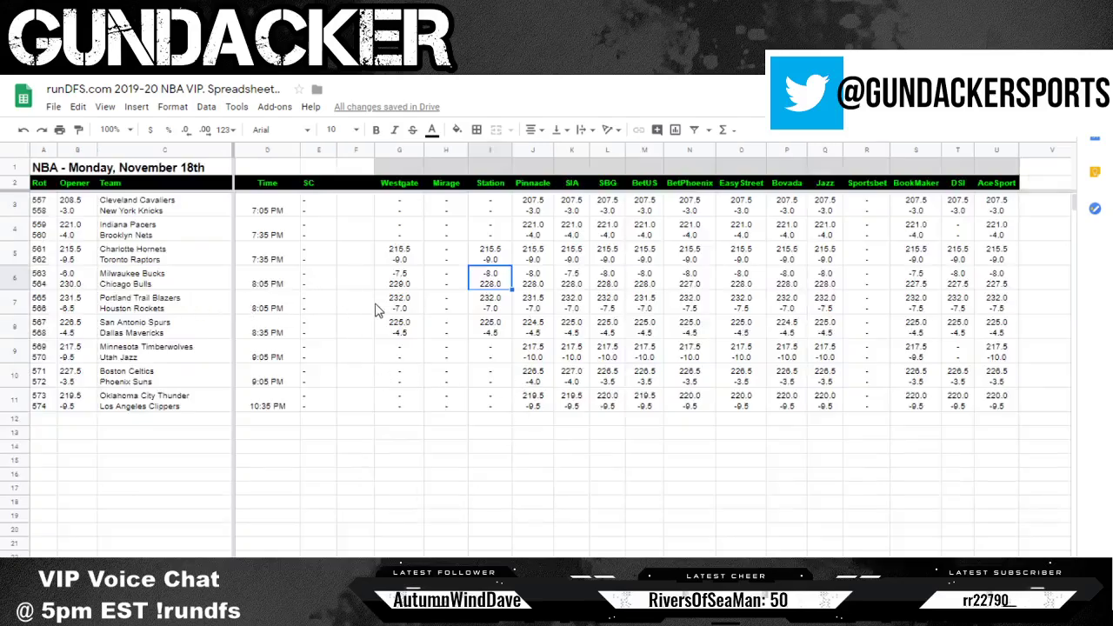
{"action": "left_click", "coordinate": [510, 312]}
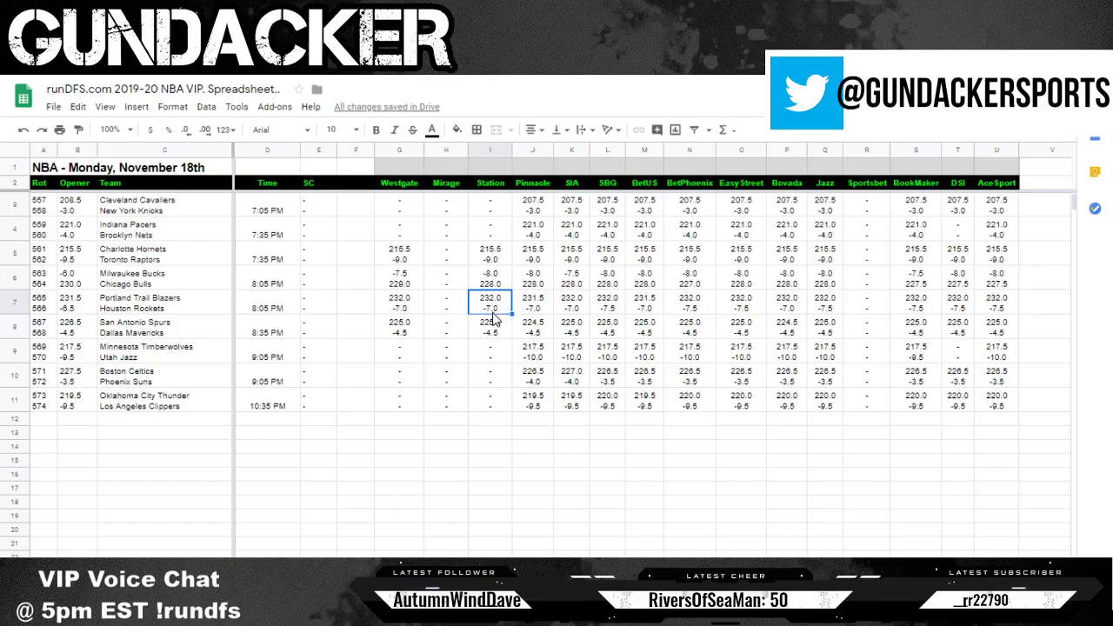
{"action": "key", "text": "ctrl+Page_Down"}
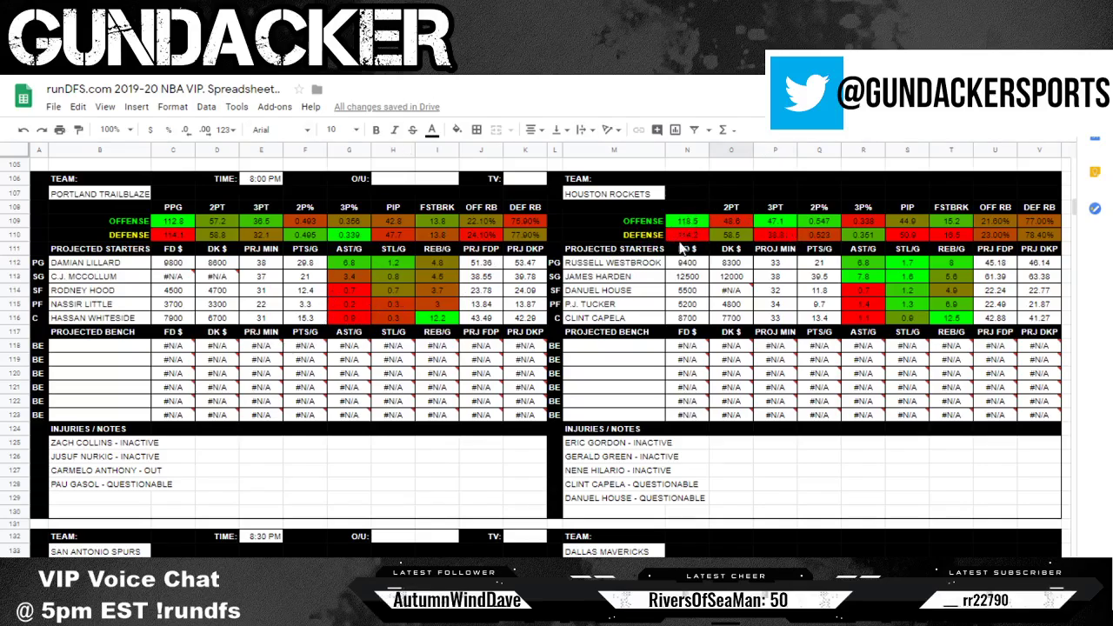
Sort the team stats sheet by defensive PPG from highest to lowest and compare the Rockets' and Trail Blazers' values
{"action": "left_click", "coordinate": [600, 600]}
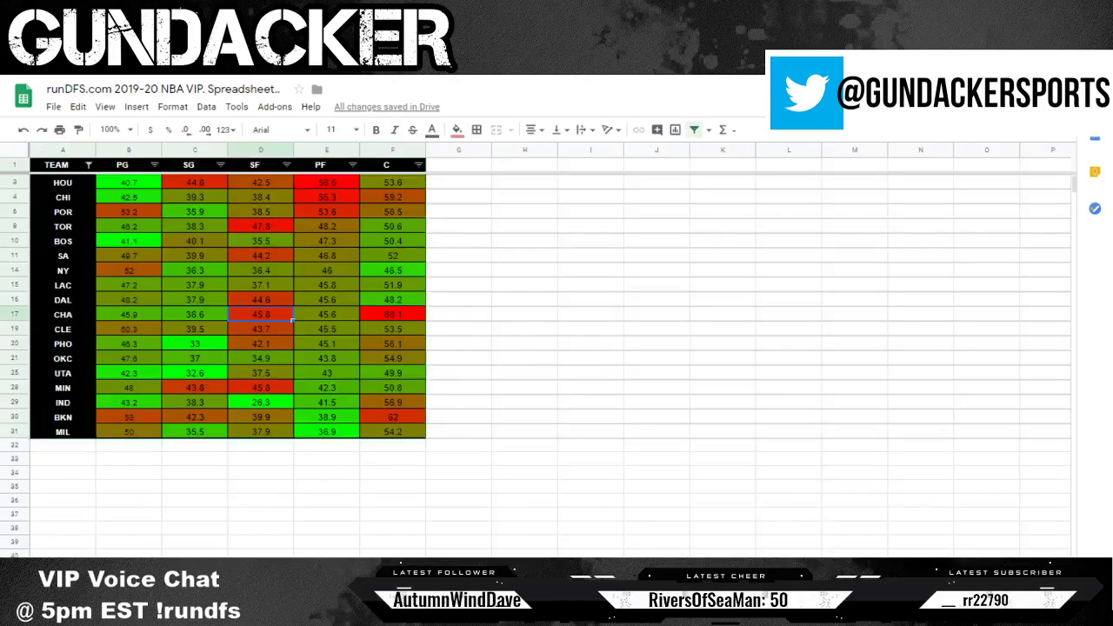
{"action": "left_click", "coordinate": [526, 600]}
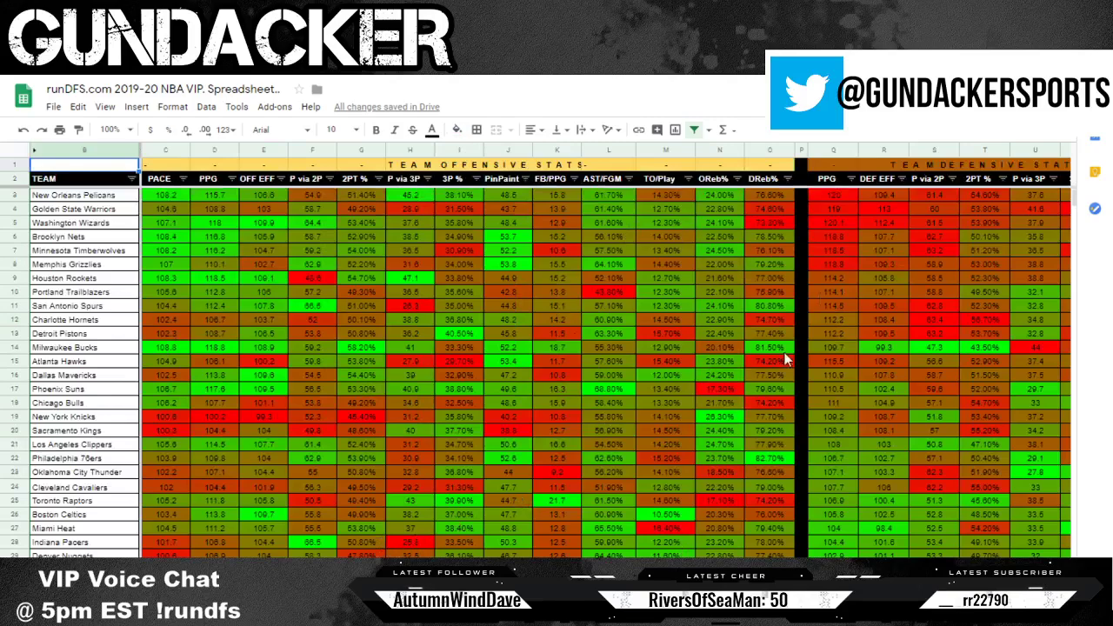
{"action": "left_click", "coordinate": [852, 178]}
{"action": "left_click", "coordinate": [707, 223]}
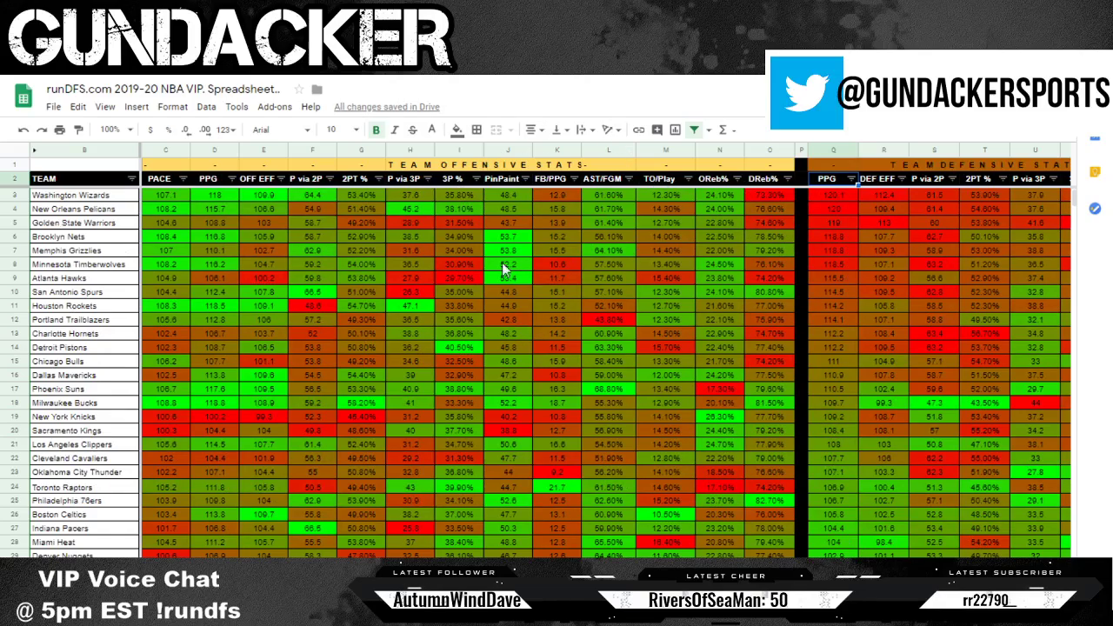
{"action": "left_click", "coordinate": [830, 305]}
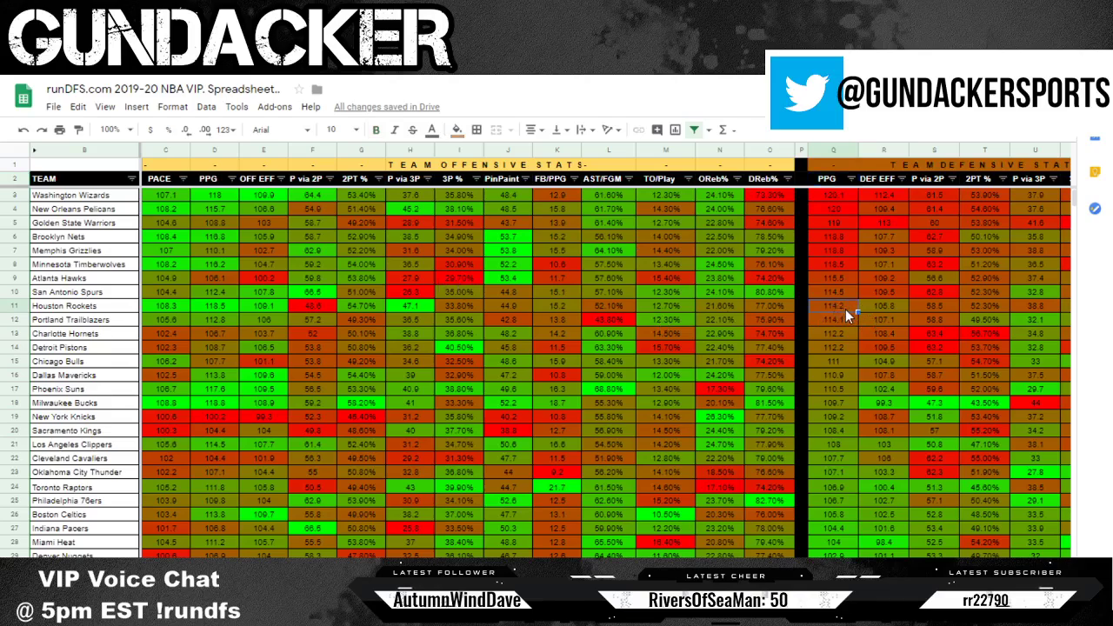
{"action": "left_click", "coordinate": [846, 321]}
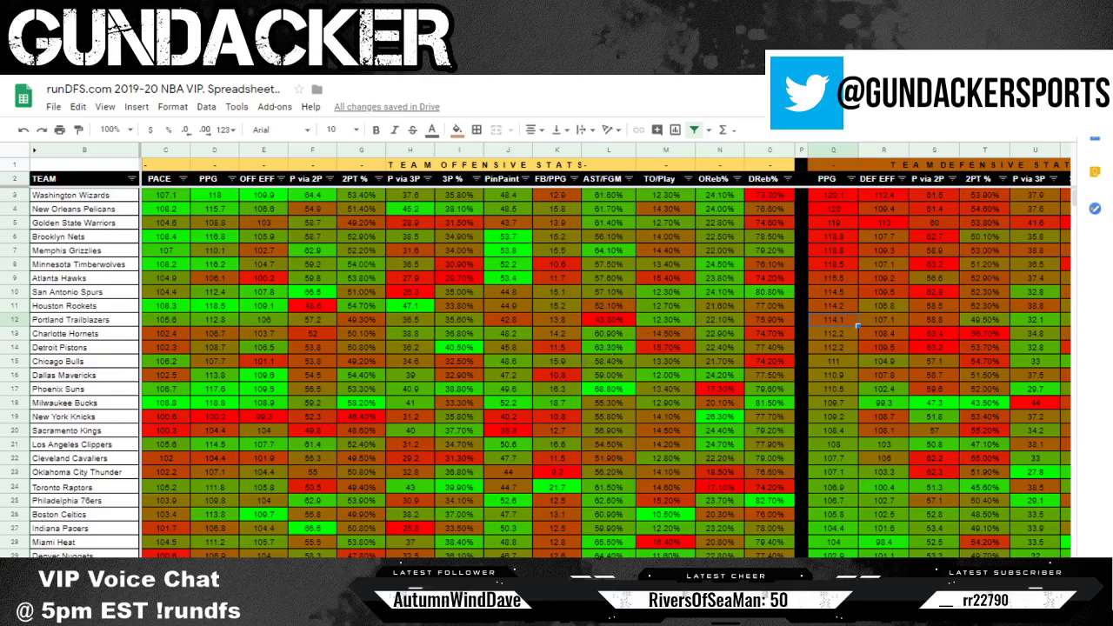
Check Damian Lillard's DK salary in the matchup block, then search DraftKings for "lilla" and open his 10-game log
{"action": "left_click", "coordinate": [148, 576]}
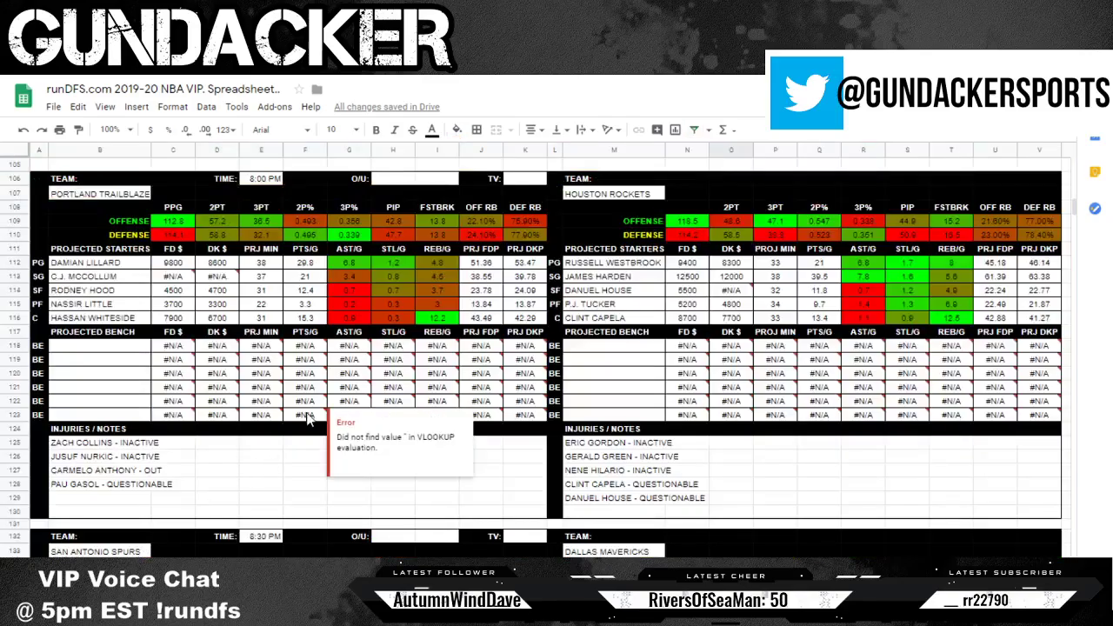
{"action": "left_click", "coordinate": [223, 264]}
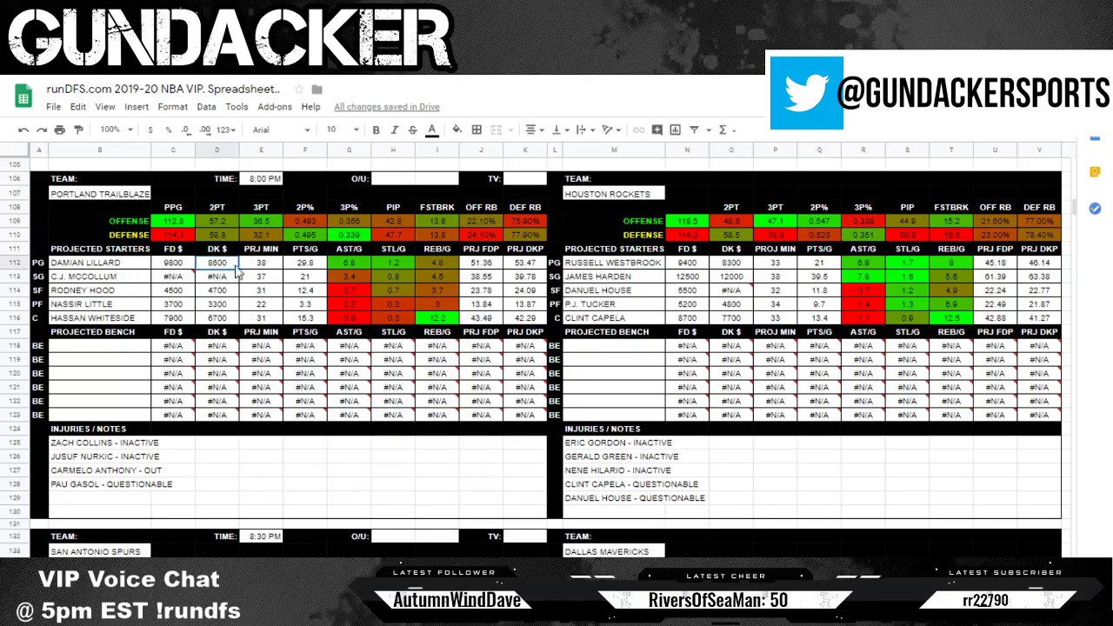
{"action": "key", "text": "ctrl+Tab"}
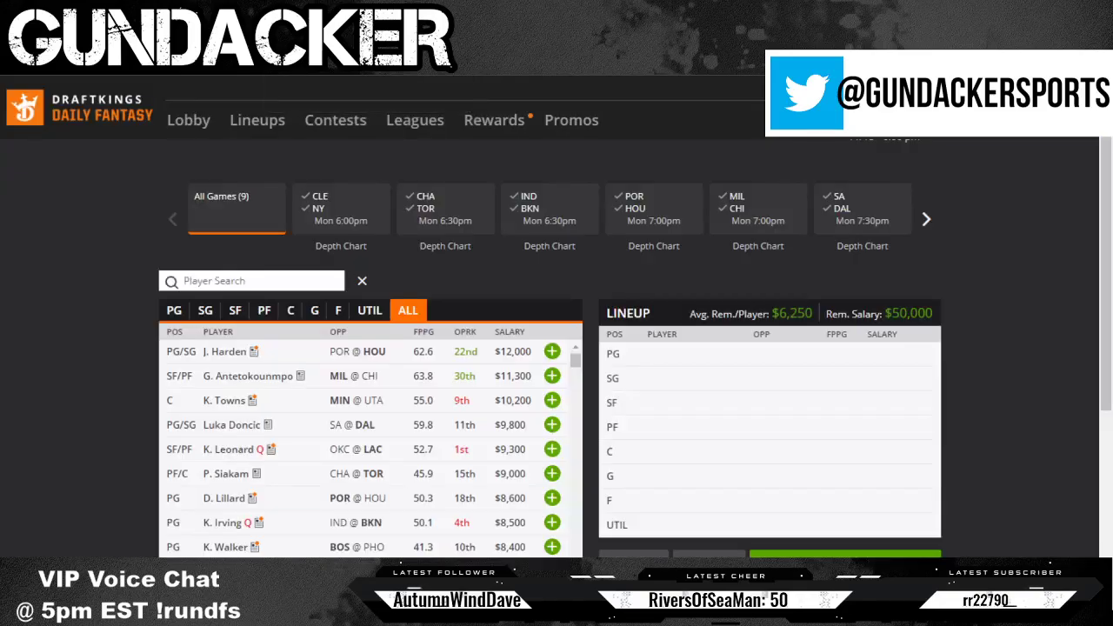
{"action": "left_click", "coordinate": [251, 277]}
{"action": "type", "text": "lilla"}
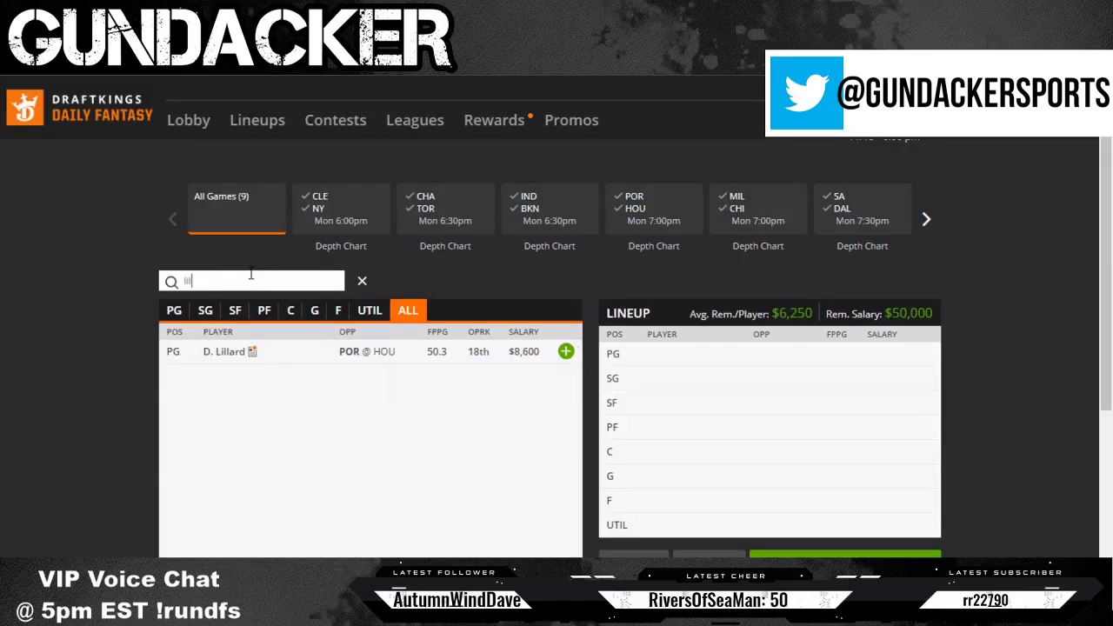
{"action": "left_click", "coordinate": [232, 353]}
{"action": "left_click", "coordinate": [526, 269]}
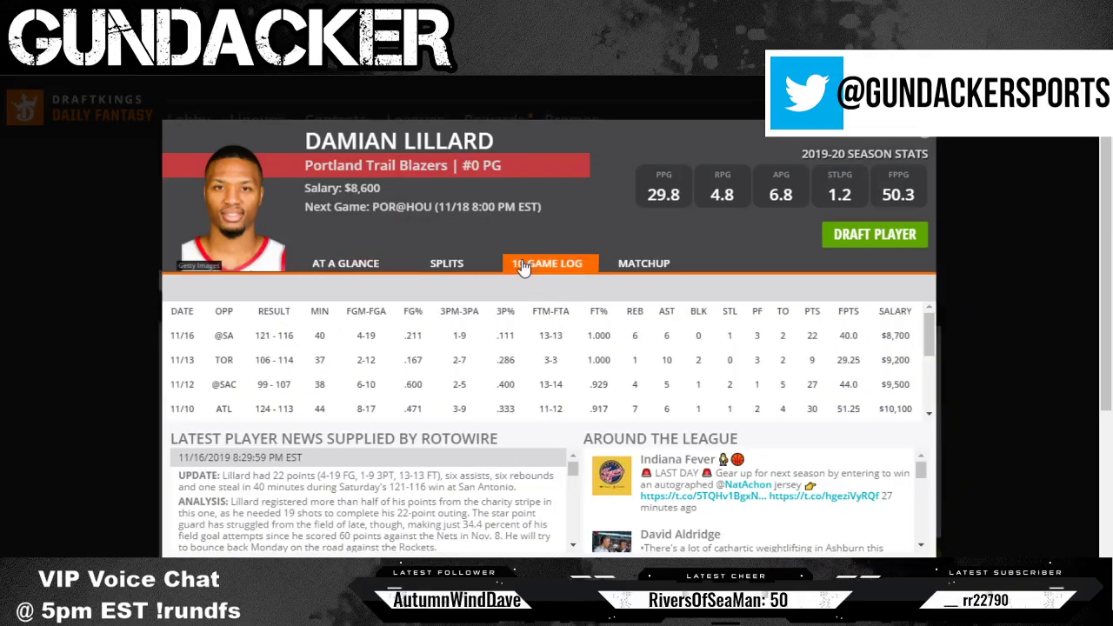
Compare Damian Lillard's fantasy points and salaries in his most recent games, focusing on 11/13 against TOR and 11/12 at SAC
{"action": "left_click_drag", "start_coordinate": [930, 346], "coordinate": [930, 353]}
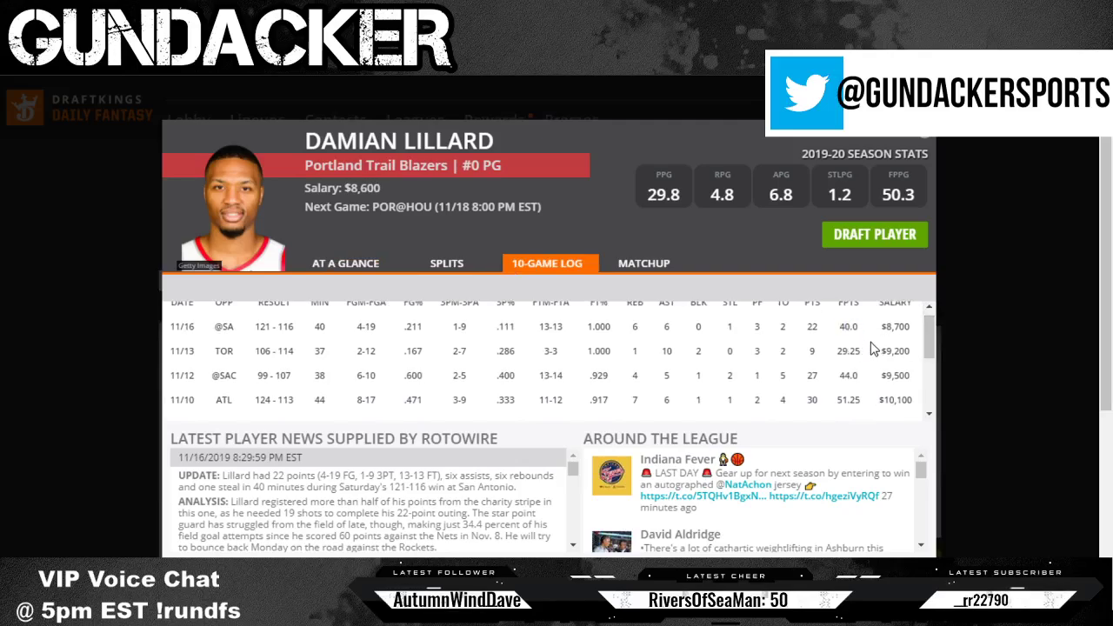
{"action": "left_click_drag", "start_coordinate": [870, 352], "coordinate": [839, 352]}
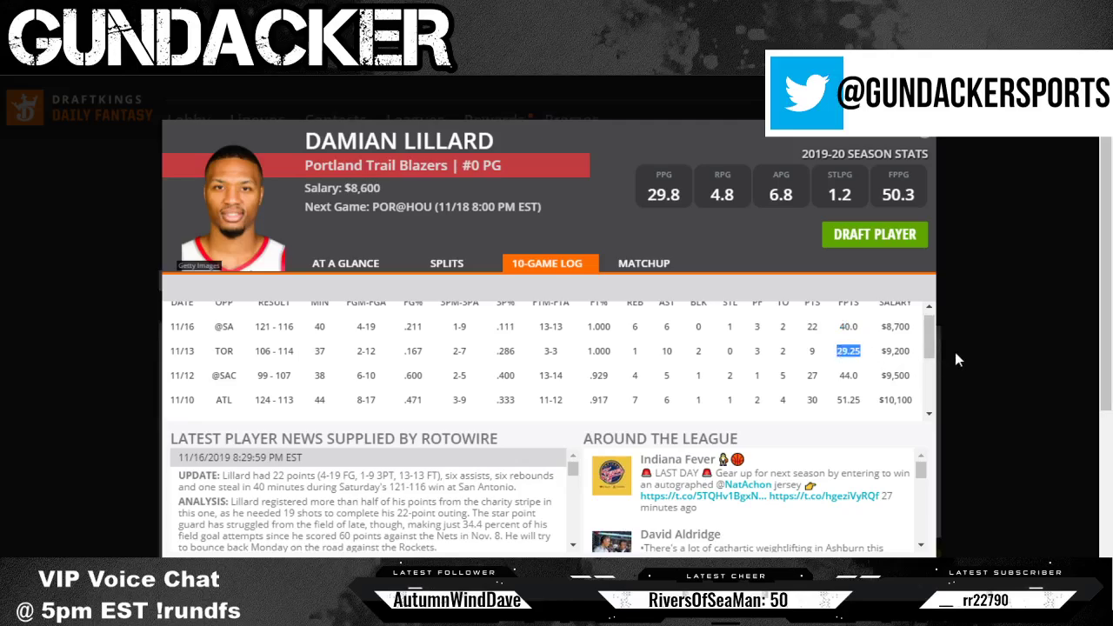
{"action": "scroll", "coordinate": [931, 344], "scroll_direction": "down", "scroll_amount": 1}
{"action": "scroll", "coordinate": [931, 348], "scroll_direction": "down", "scroll_amount": 1}
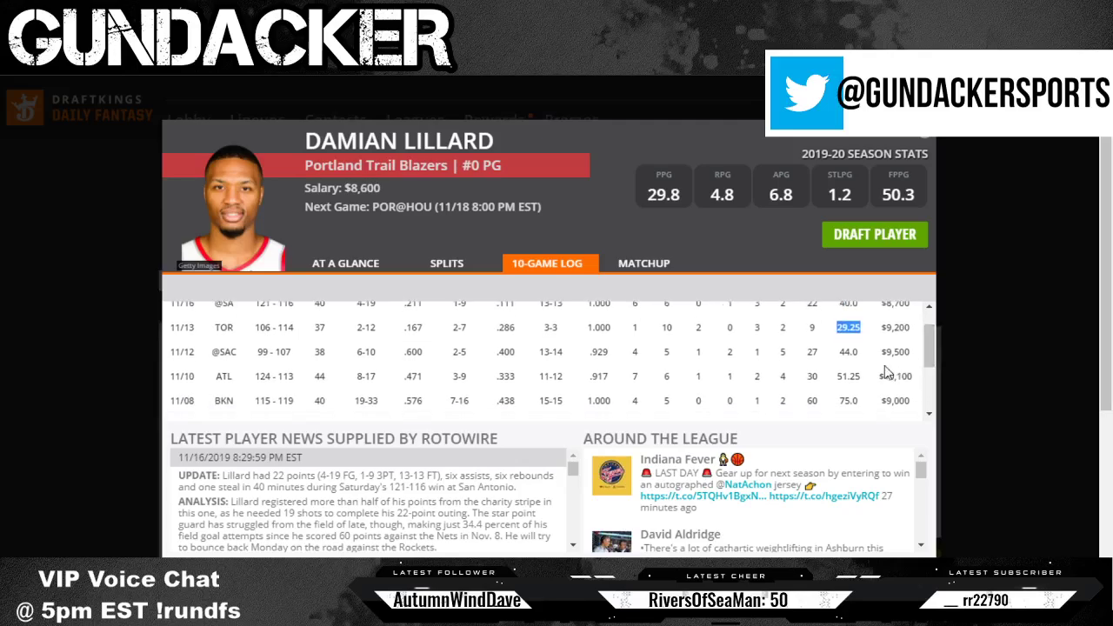
{"action": "left_click", "coordinate": [841, 347]}
{"action": "left_click_drag", "start_coordinate": [880, 352], "coordinate": [836, 352]}
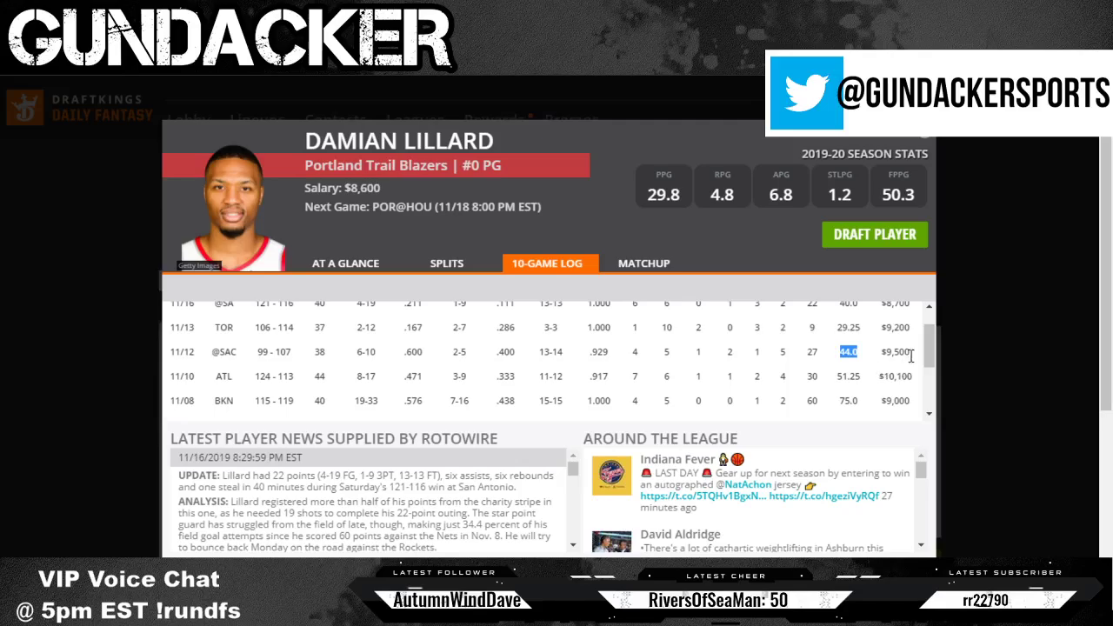
{"action": "left_click", "coordinate": [396, 353]}
{"action": "scroll", "coordinate": [393, 361], "scroll_direction": "up", "scroll_amount": 1}
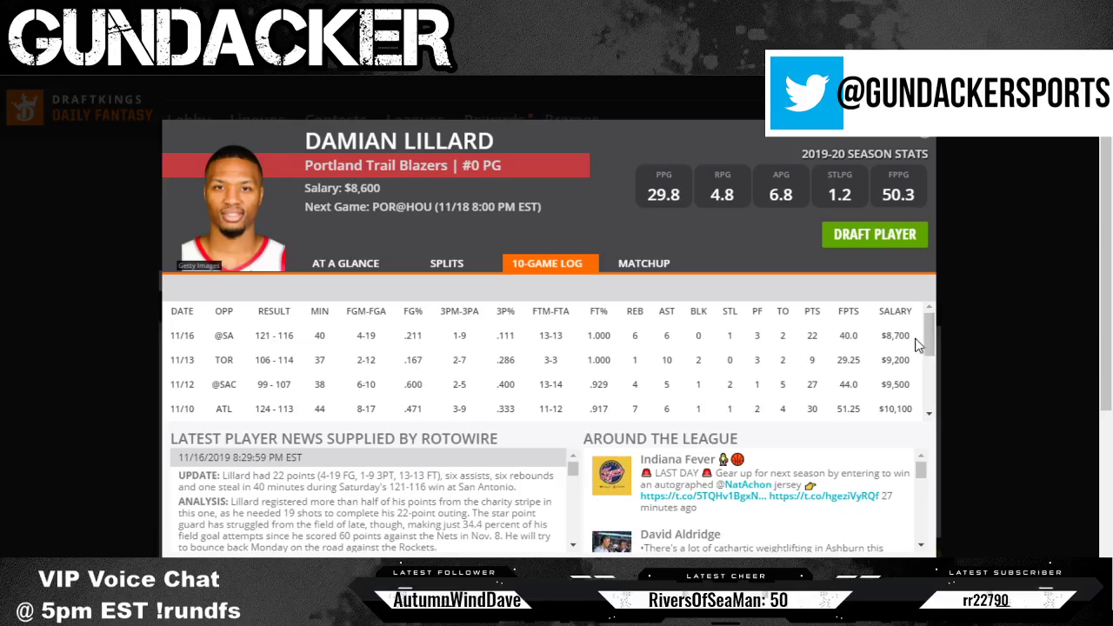
Examine Damian Lillard's fantasy points in the older games of the log, back to 10/28
{"action": "left_click_drag", "start_coordinate": [928, 342], "coordinate": [935, 377]}
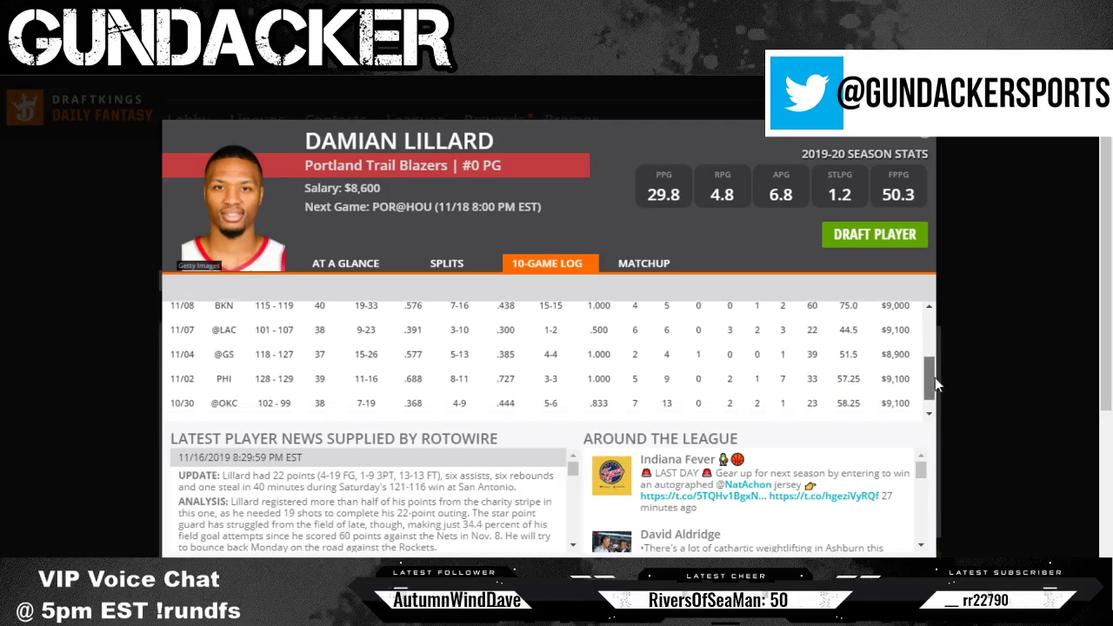
{"action": "double_click", "coordinate": [848, 355]}
{"action": "left_click_drag", "start_coordinate": [837, 404], "coordinate": [843, 404]}
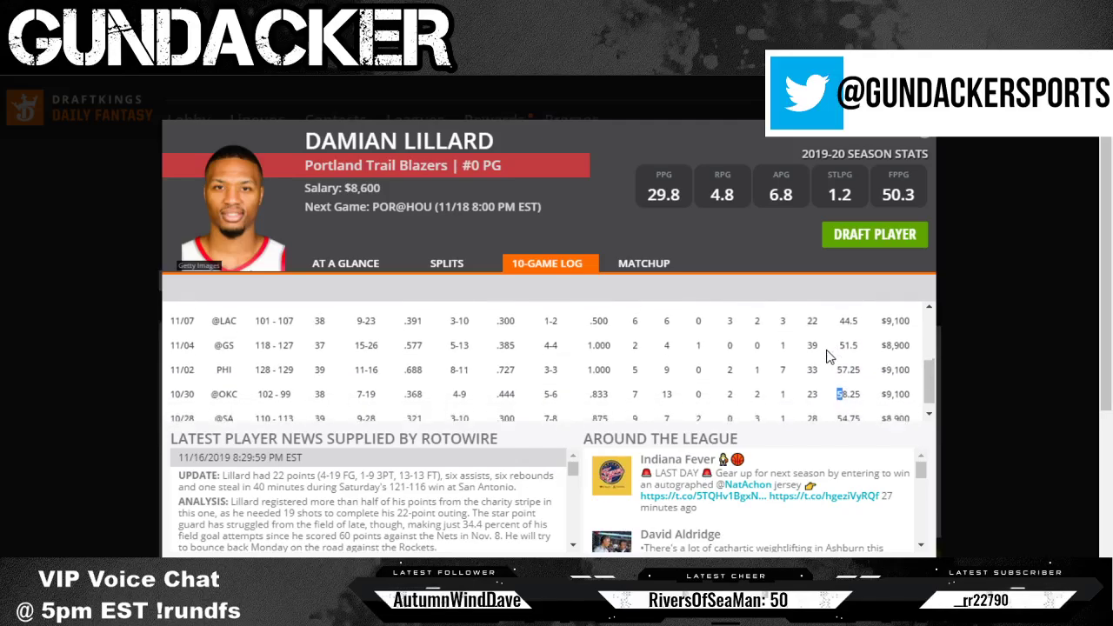
{"action": "scroll", "coordinate": [826, 357], "scroll_direction": "down", "scroll_amount": 1}
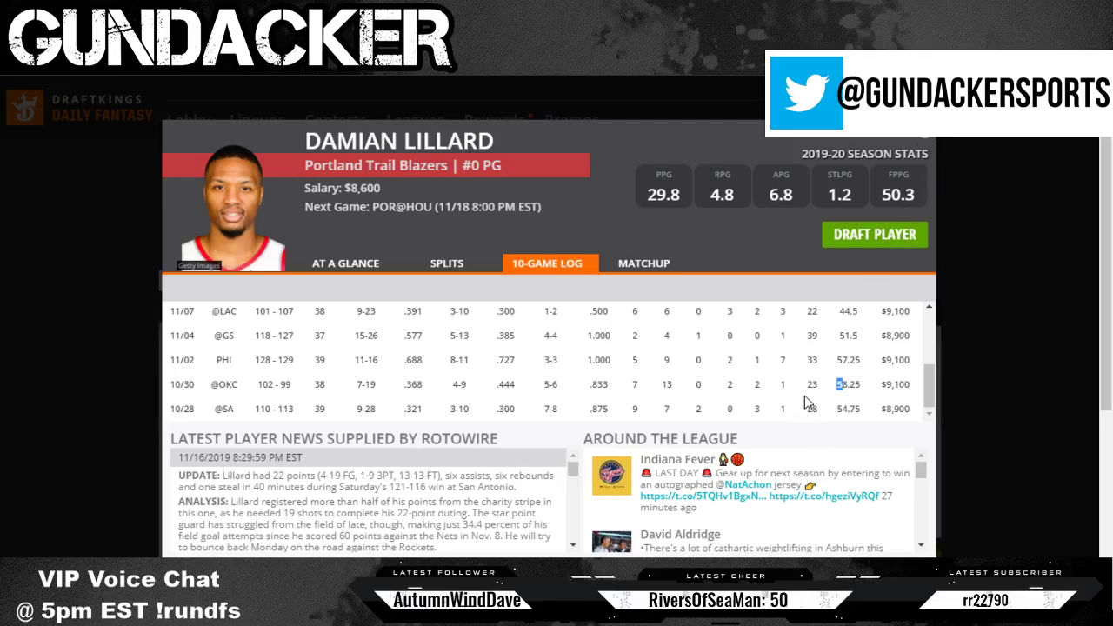
Compare Damian Lillard's current salary with his season FPPG and view his home and away splits
{"action": "scroll", "coordinate": [803, 383], "scroll_direction": "up", "scroll_amount": 5}
{"action": "left_click_drag", "start_coordinate": [340, 188], "coordinate": [371, 190]}
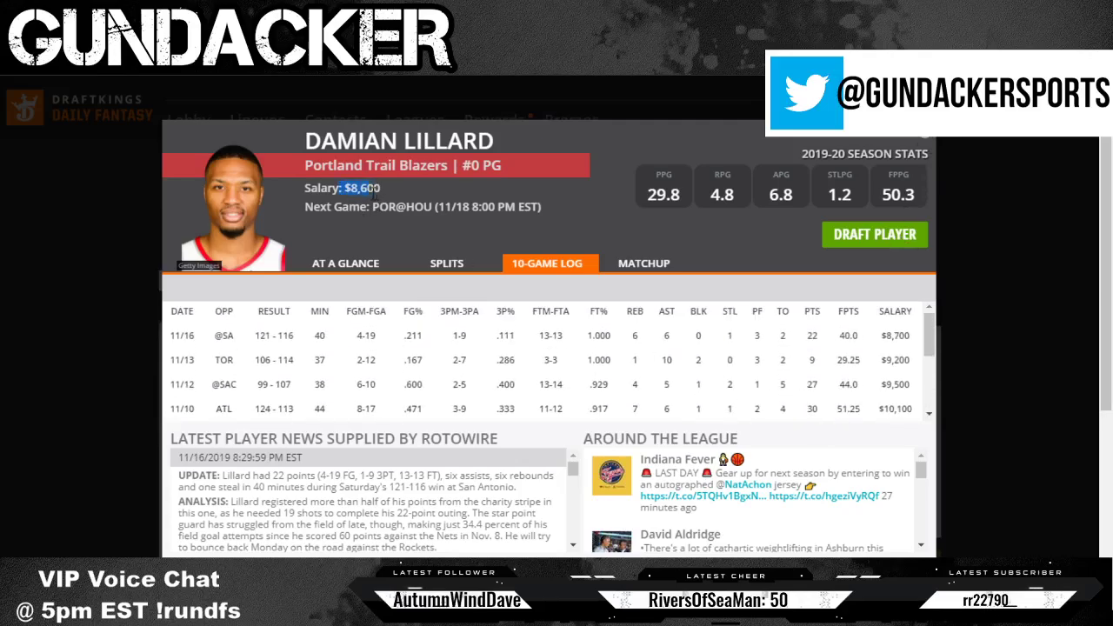
{"action": "left_click", "coordinate": [409, 190]}
{"action": "left_click_drag", "start_coordinate": [866, 199], "coordinate": [917, 196]}
{"action": "left_click", "coordinate": [445, 256]}
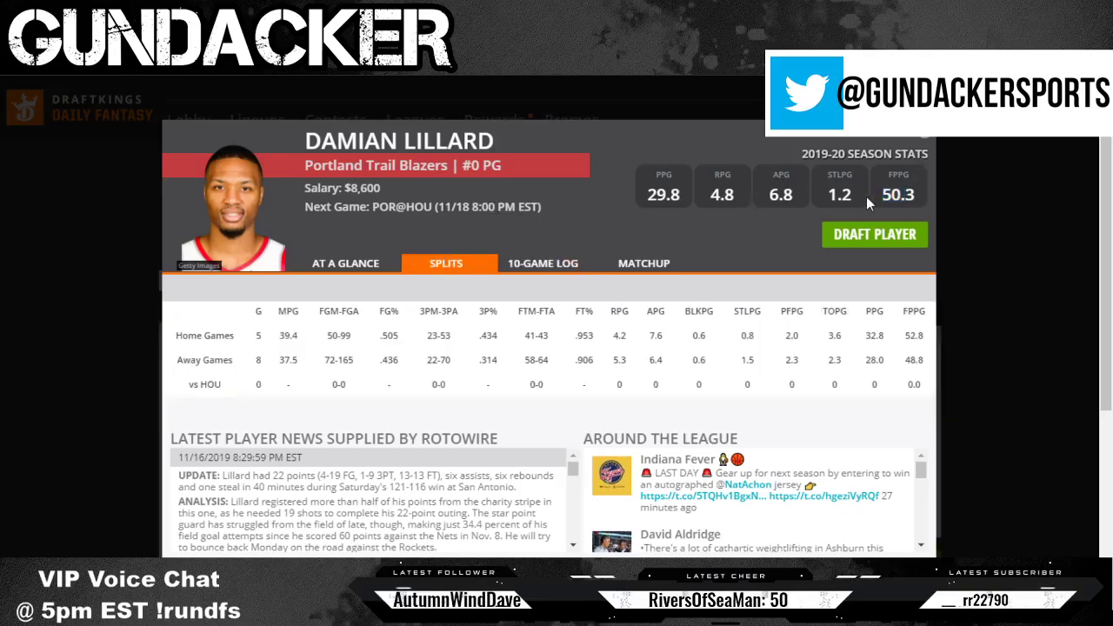
Close Damian Lillard's player card, clear the player search, and return to the Trail Blazers–Rockets block in the spreadsheet
{"action": "left_click", "coordinate": [927, 140]}
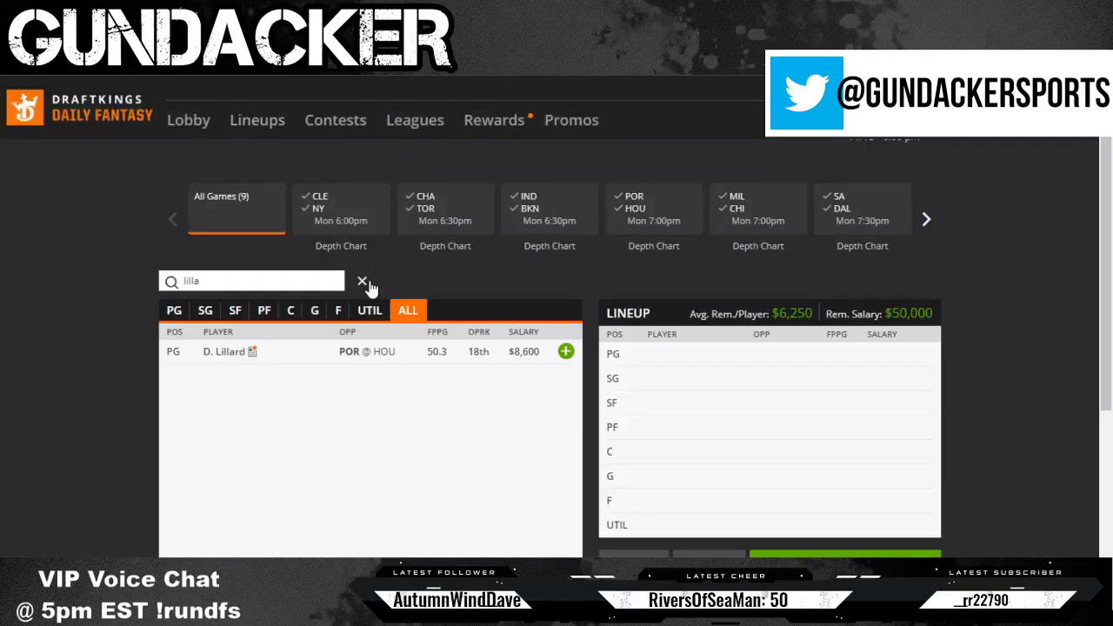
{"action": "left_click", "coordinate": [362, 281]}
{"action": "left_click", "coordinate": [295, 85]}
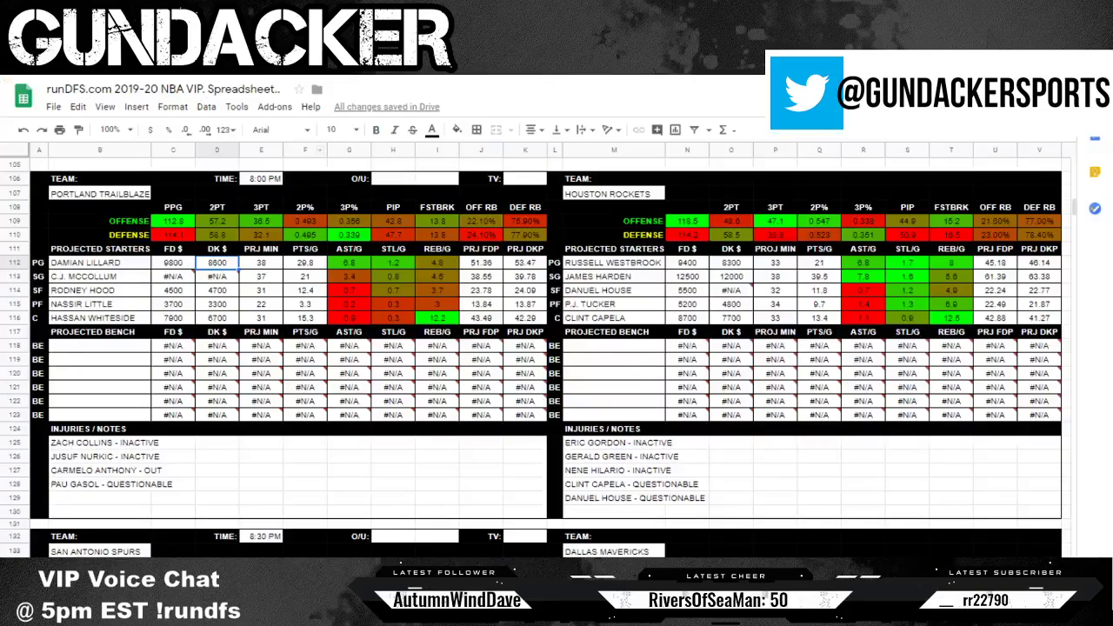
Switch to DraftKings, search the player pool for "mcc" and open CJ McCollum's 10-game log
{"action": "key", "text": "ctrl+Tab"}
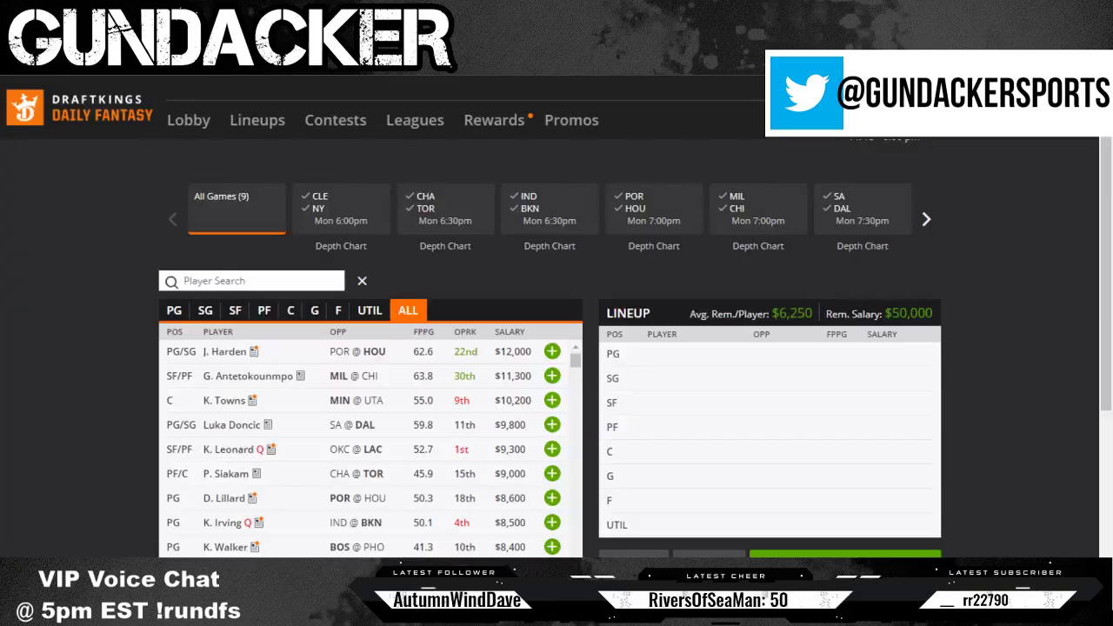
{"action": "left_click", "coordinate": [267, 280]}
{"action": "type", "text": "mcc"}
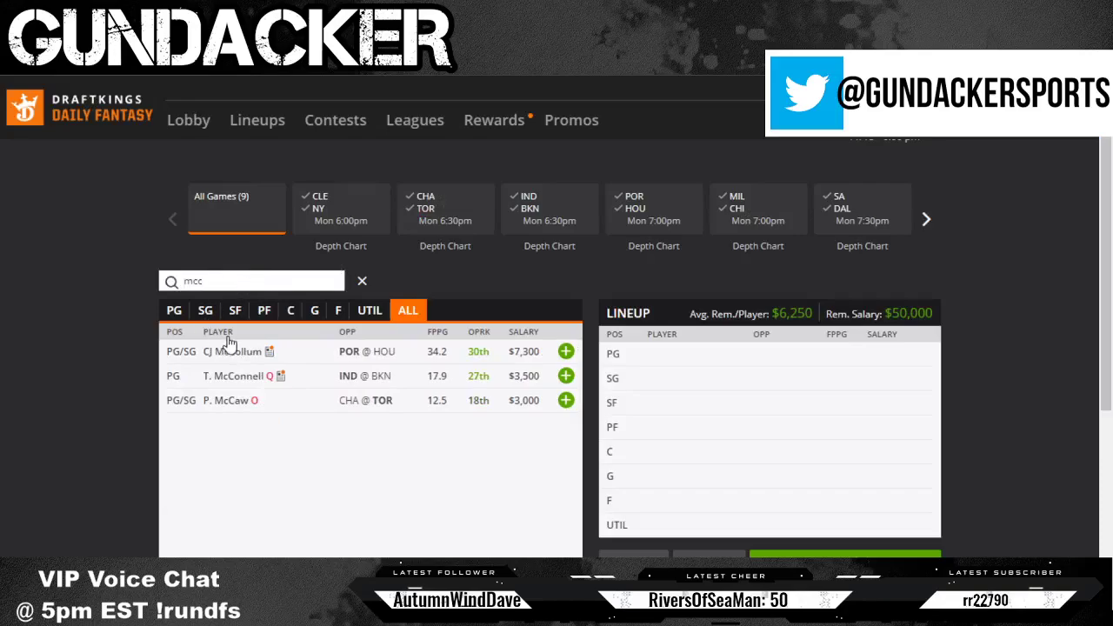
{"action": "left_click", "coordinate": [233, 351]}
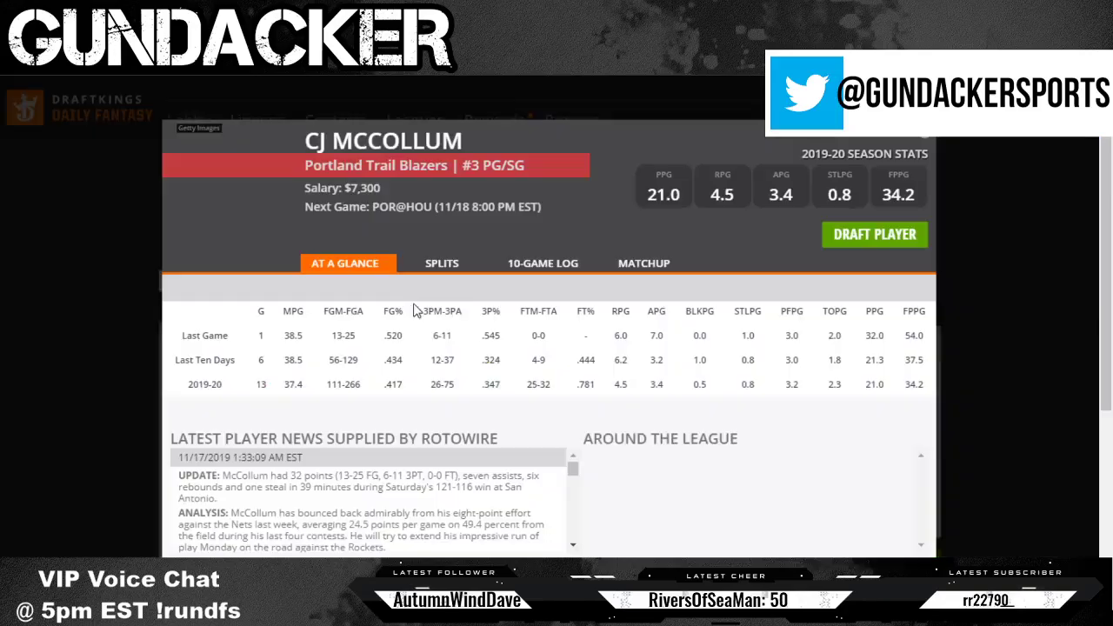
{"action": "left_click", "coordinate": [539, 266]}
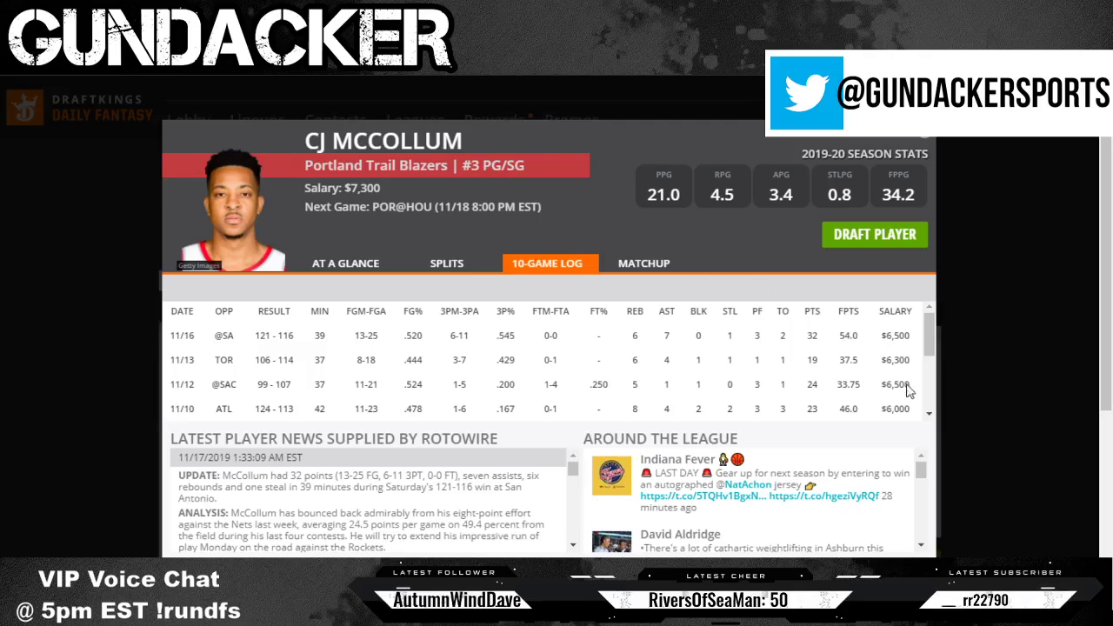
Examine CJ McCollum's fantasy points and salaries from the 11/16 game at SA back through the older games
{"action": "scroll", "coordinate": [934, 334], "scroll_direction": "down", "scroll_amount": 1}
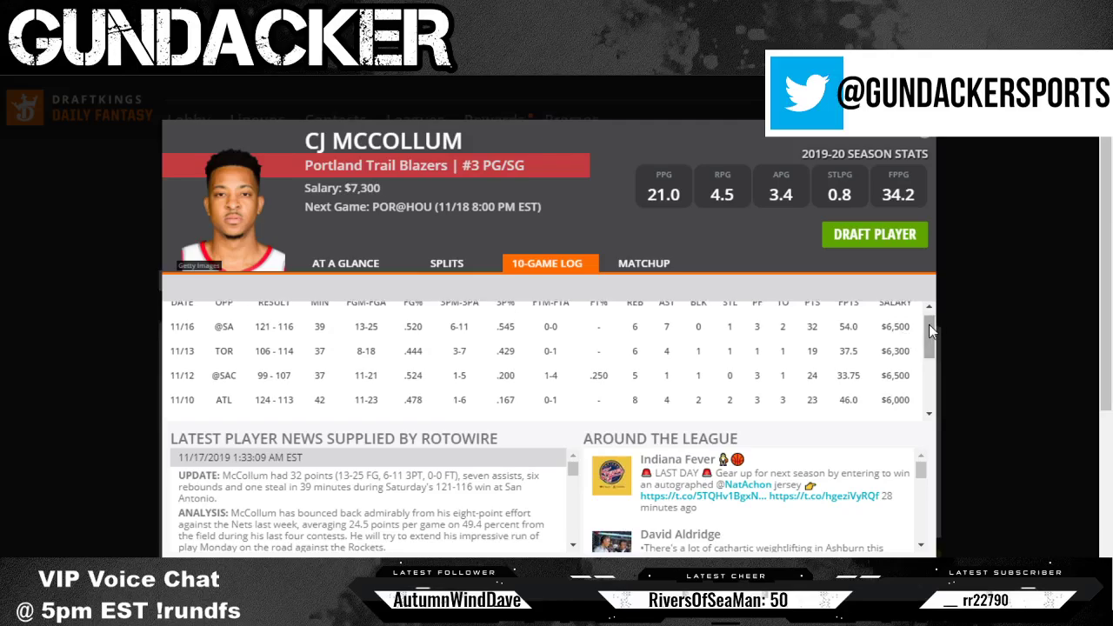
{"action": "scroll", "coordinate": [931, 327], "scroll_direction": "up", "scroll_amount": 1}
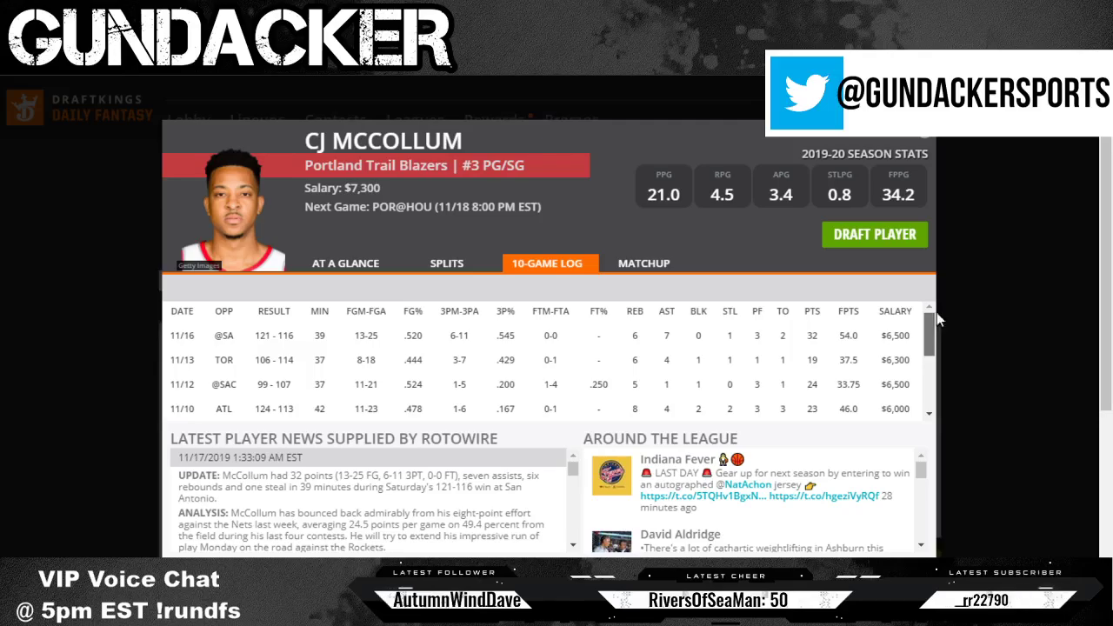
{"action": "scroll", "coordinate": [945, 318], "scroll_direction": "down", "scroll_amount": 3}
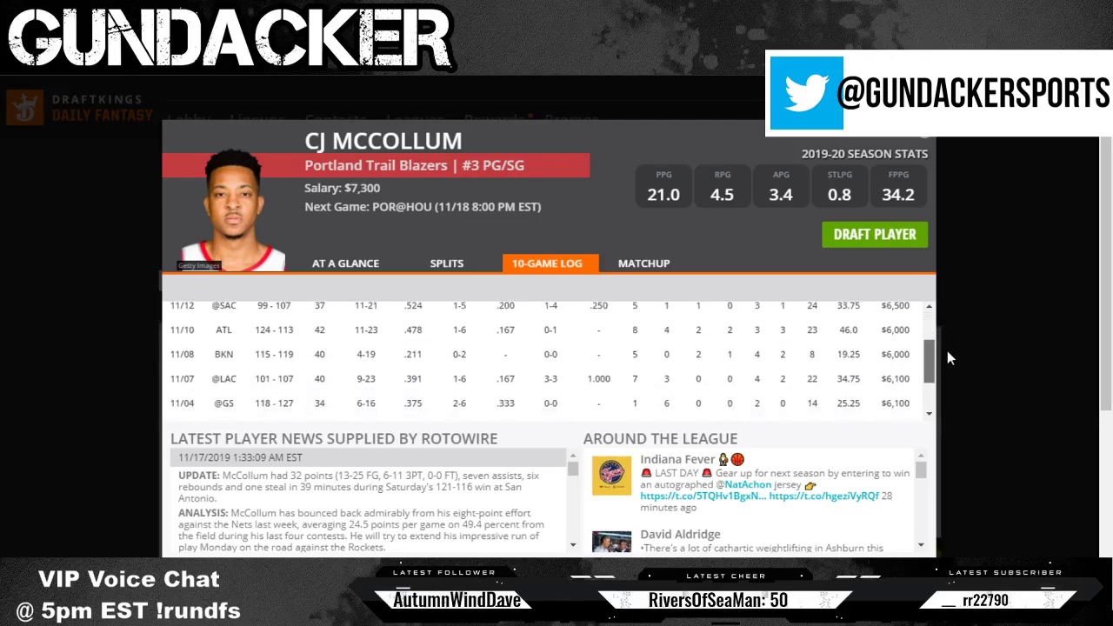
{"action": "scroll", "coordinate": [948, 356], "scroll_direction": "down", "scroll_amount": 2}
{"action": "scroll", "coordinate": [943, 391], "scroll_direction": "up", "scroll_amount": 1}
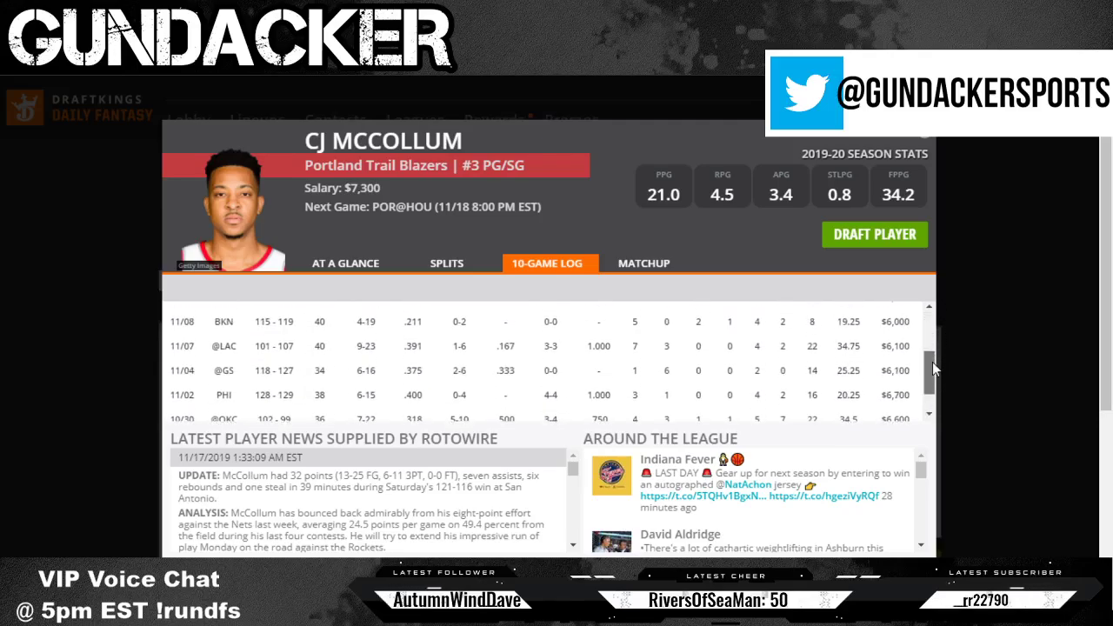
Close CJ McCollum's player card, clear the player search, and return to the projections spreadsheet
{"action": "left_click", "coordinate": [927, 141]}
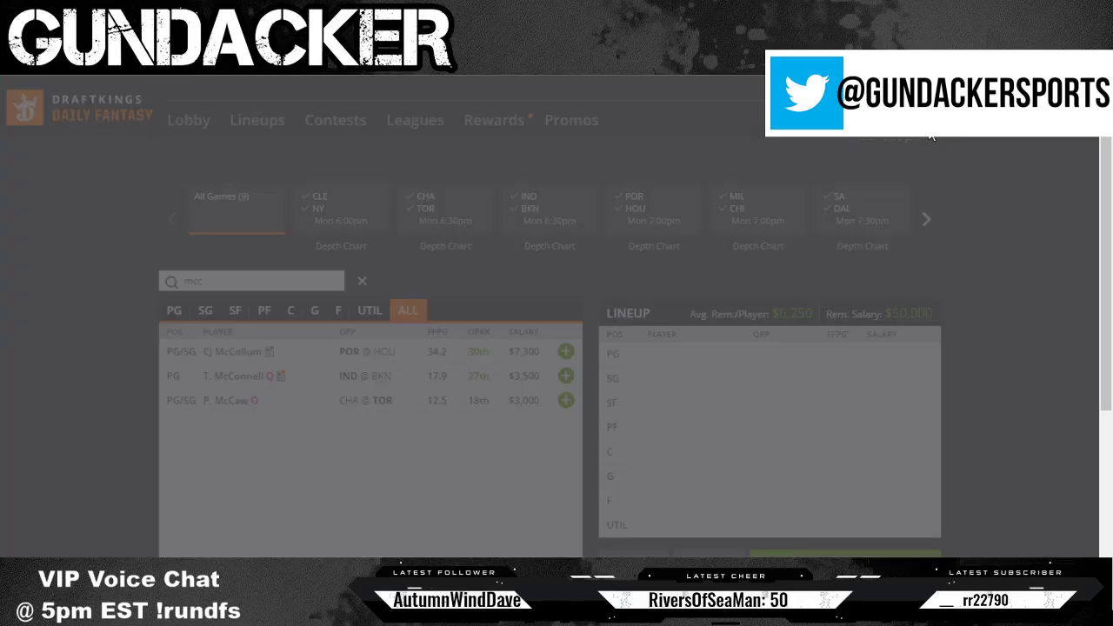
{"action": "left_click", "coordinate": [362, 281]}
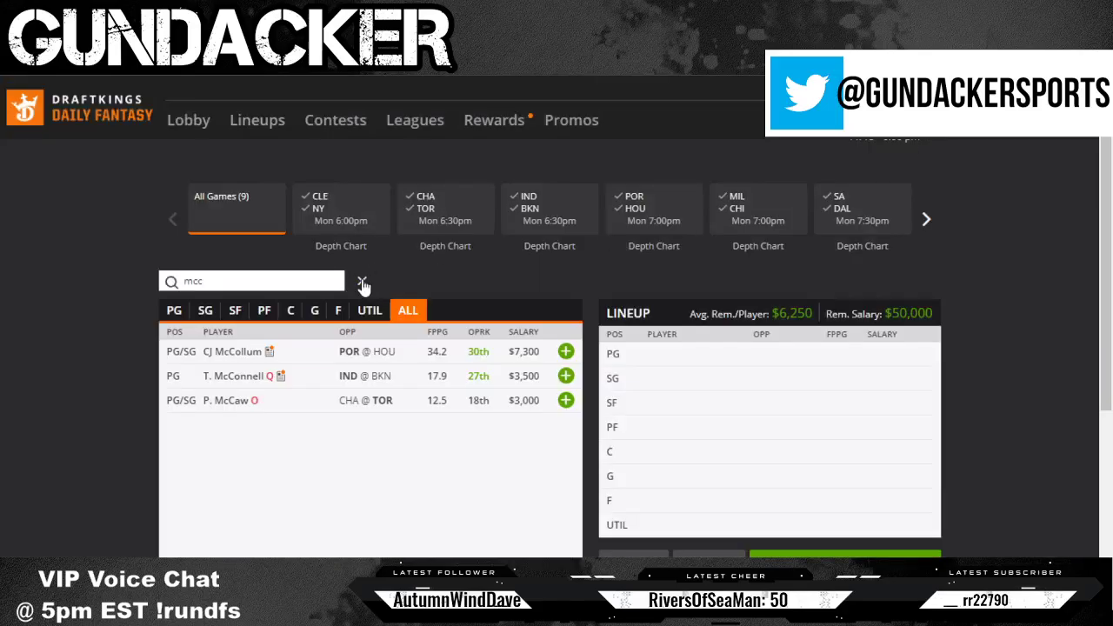
{"action": "key", "text": "alt+Tab"}
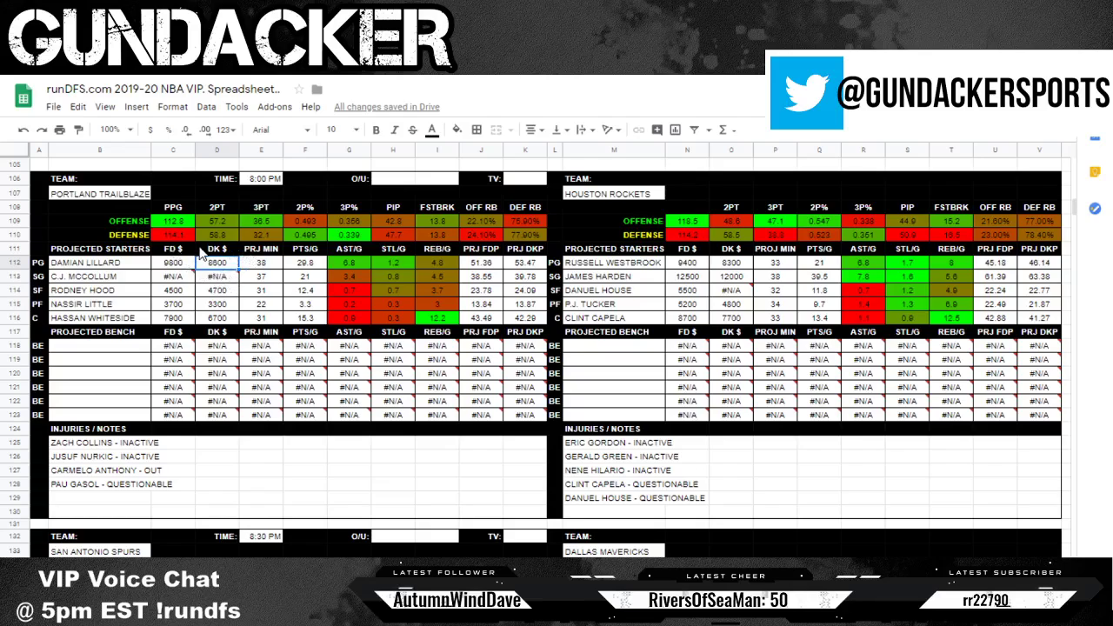
Check Rodney Hood's FanDuel salary and Hassan Whiteside's DraftKings salary in the Portland starters block
{"action": "left_click", "coordinate": [169, 292]}
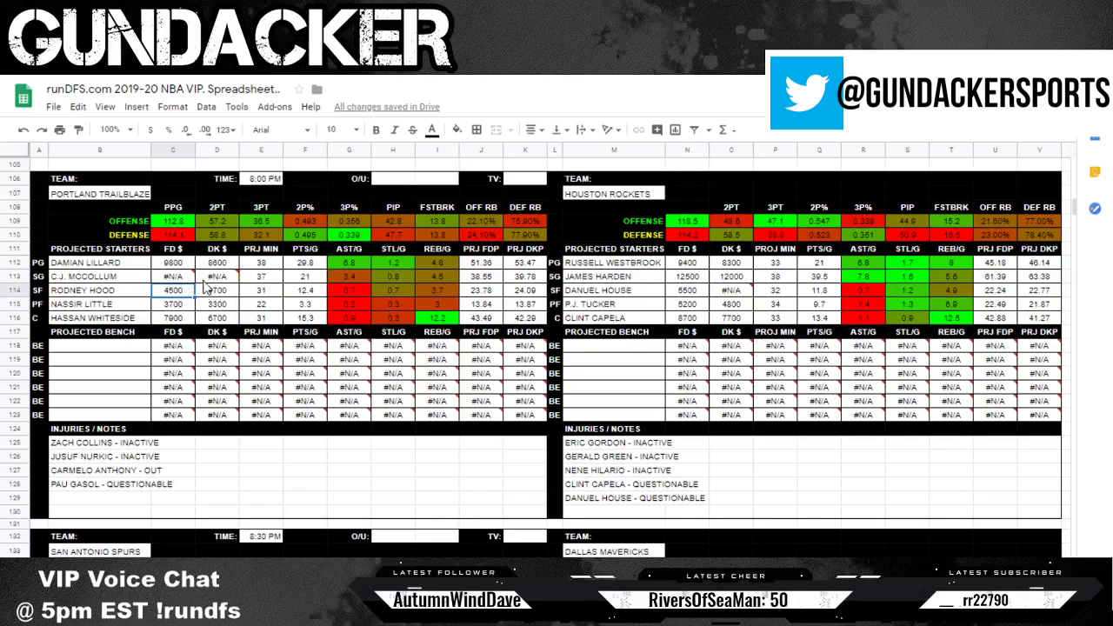
{"action": "left_click", "coordinate": [163, 165]}
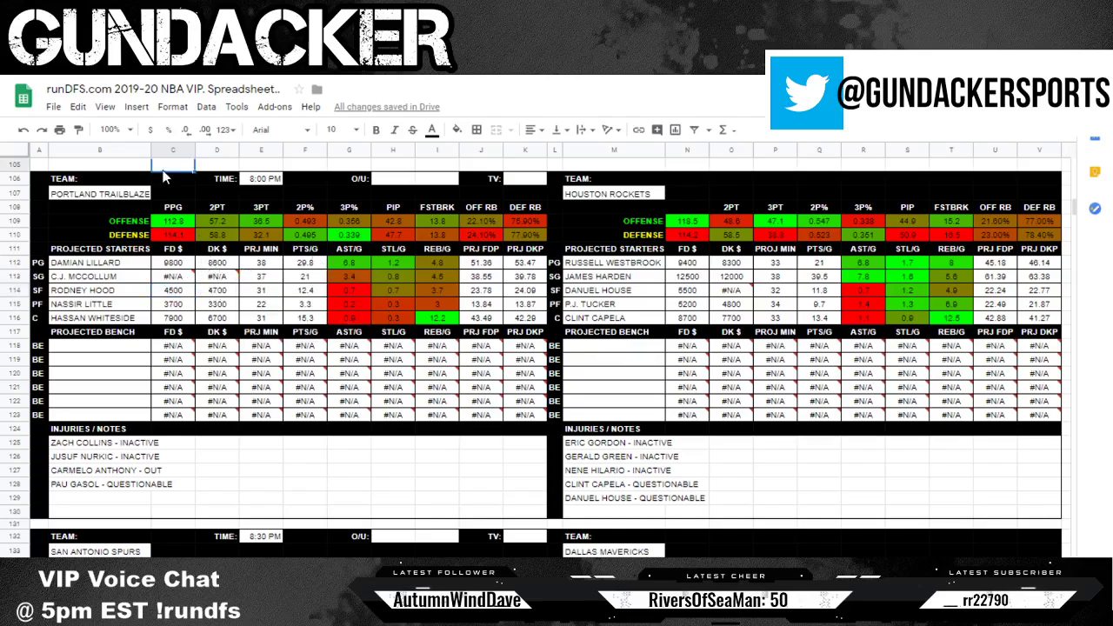
{"action": "left_click", "coordinate": [215, 318]}
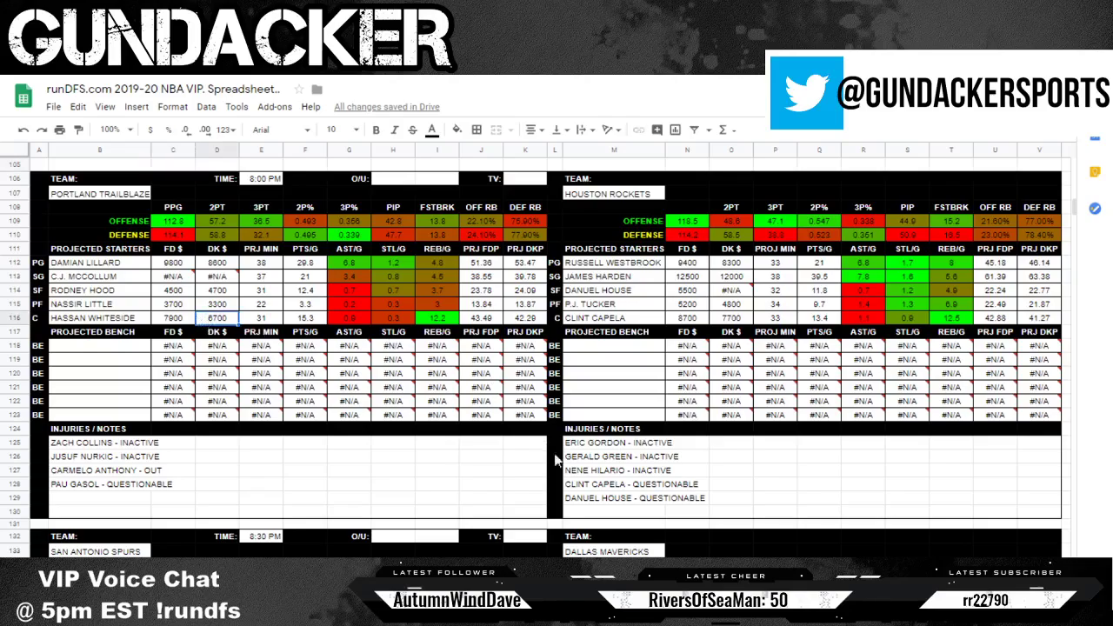
Sort the team-by-position table by the C column from highest to lowest and locate Houston's center value
{"action": "key", "text": "ctrl+shift+Page_Down"}
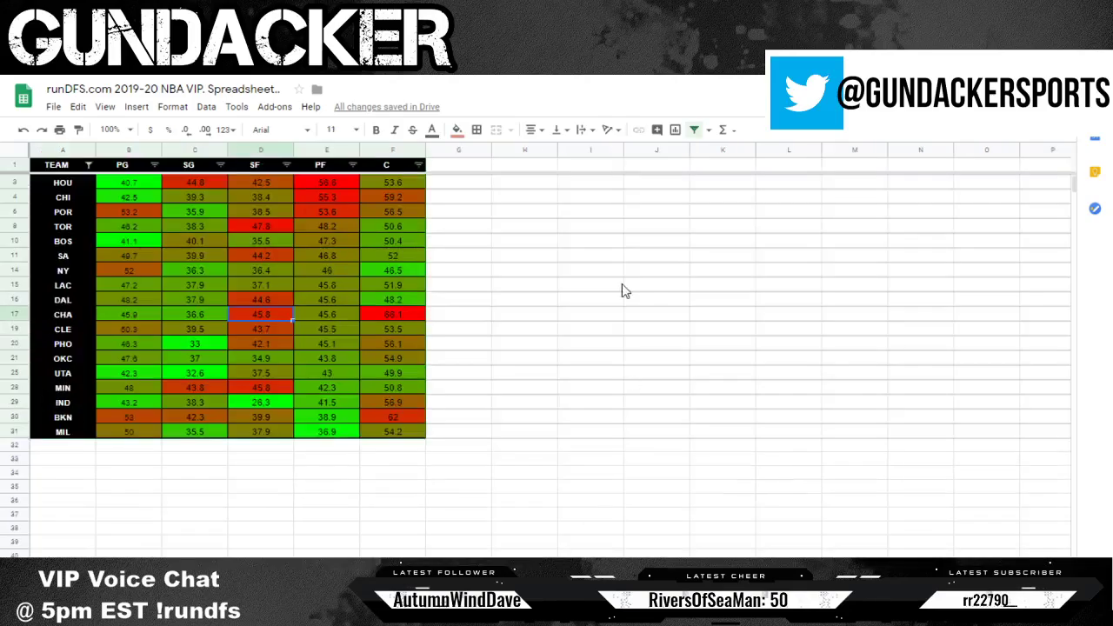
{"action": "left_click", "coordinate": [419, 165]}
{"action": "left_click", "coordinate": [340, 216]}
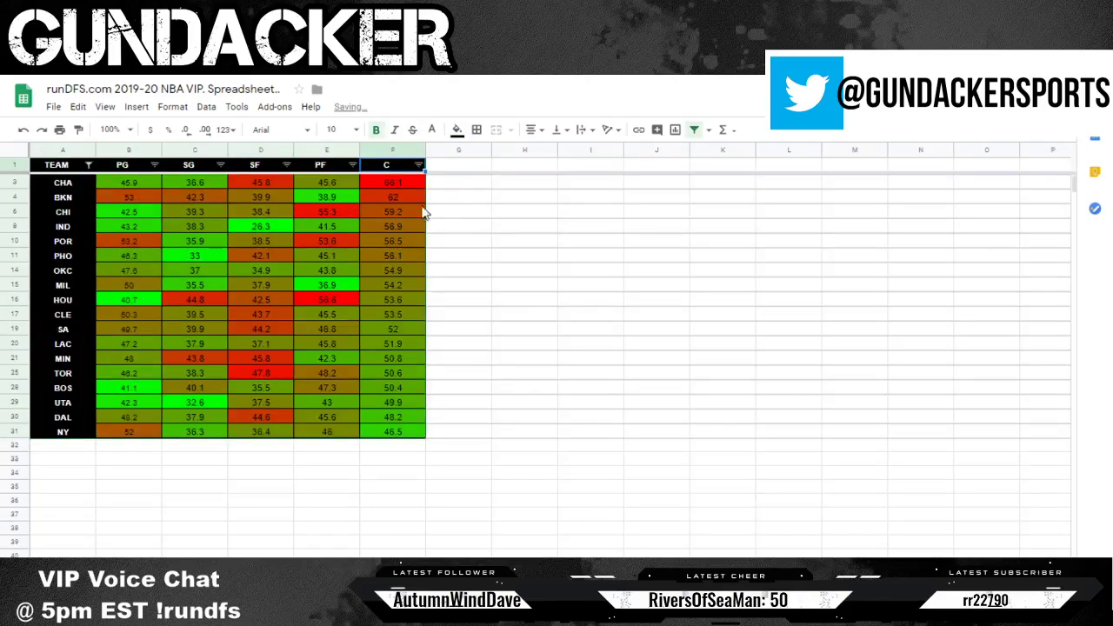
{"action": "left_click", "coordinate": [396, 302]}
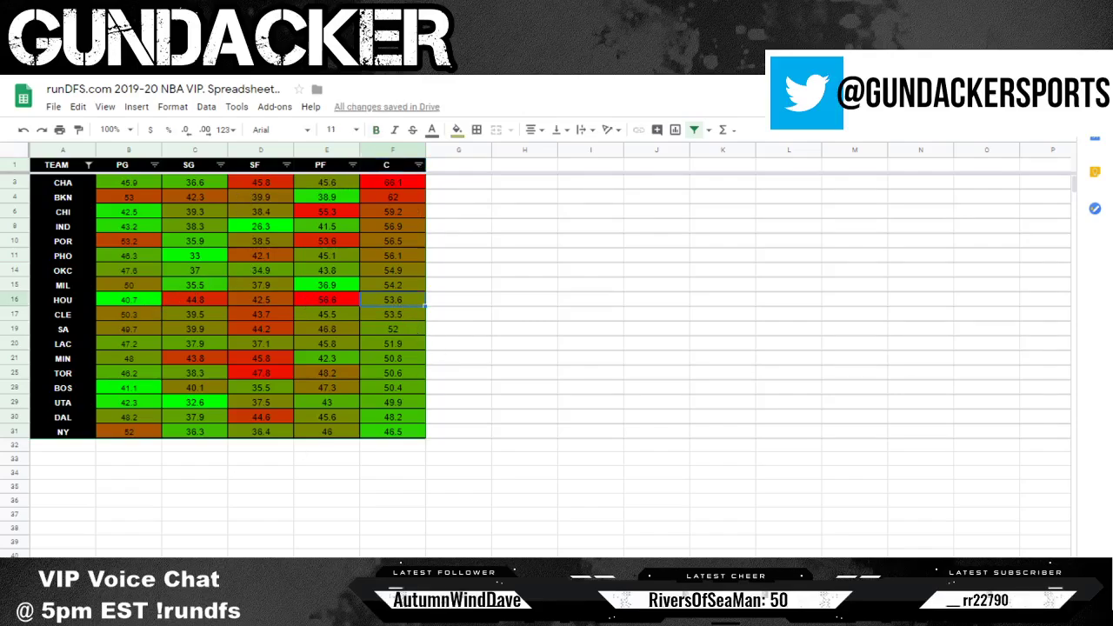
Return to the Trail Blazers–Rockets block and inspect Danuel House's DraftKings salary error and his FanDuel salary
{"action": "key", "text": "ctrl+shift+Page_Up"}
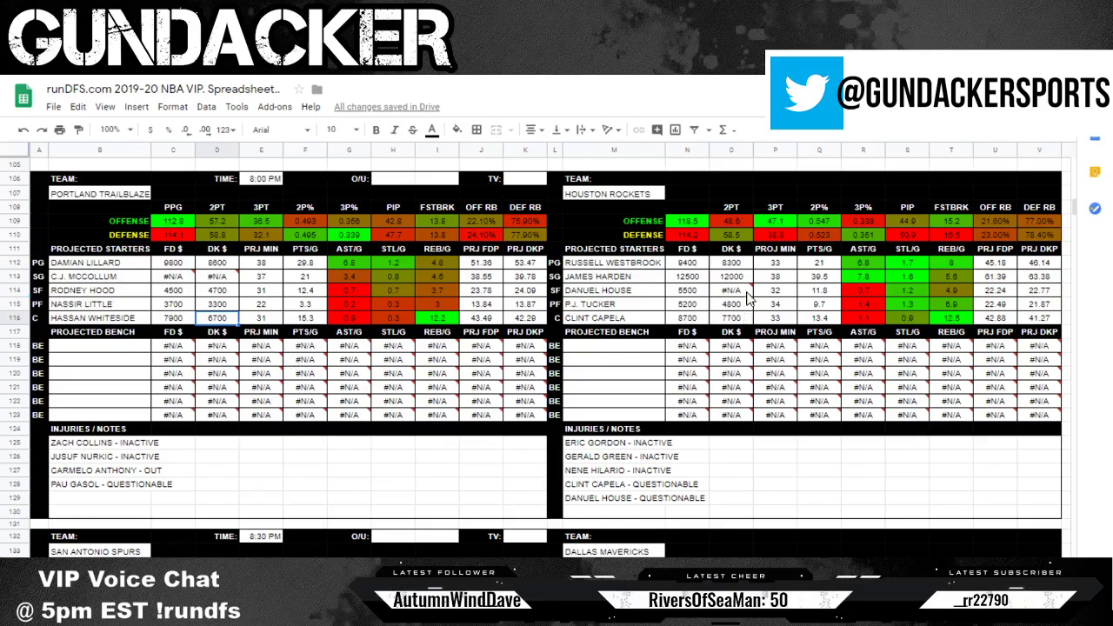
{"action": "mouse_move", "coordinate": [737, 293]}
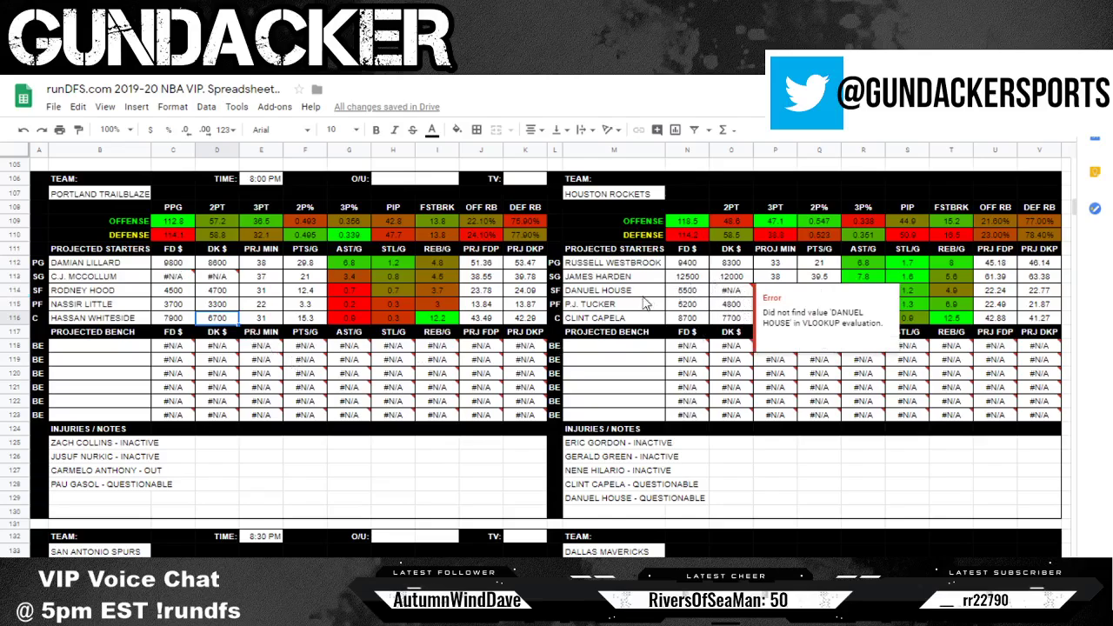
{"action": "left_click", "coordinate": [735, 292]}
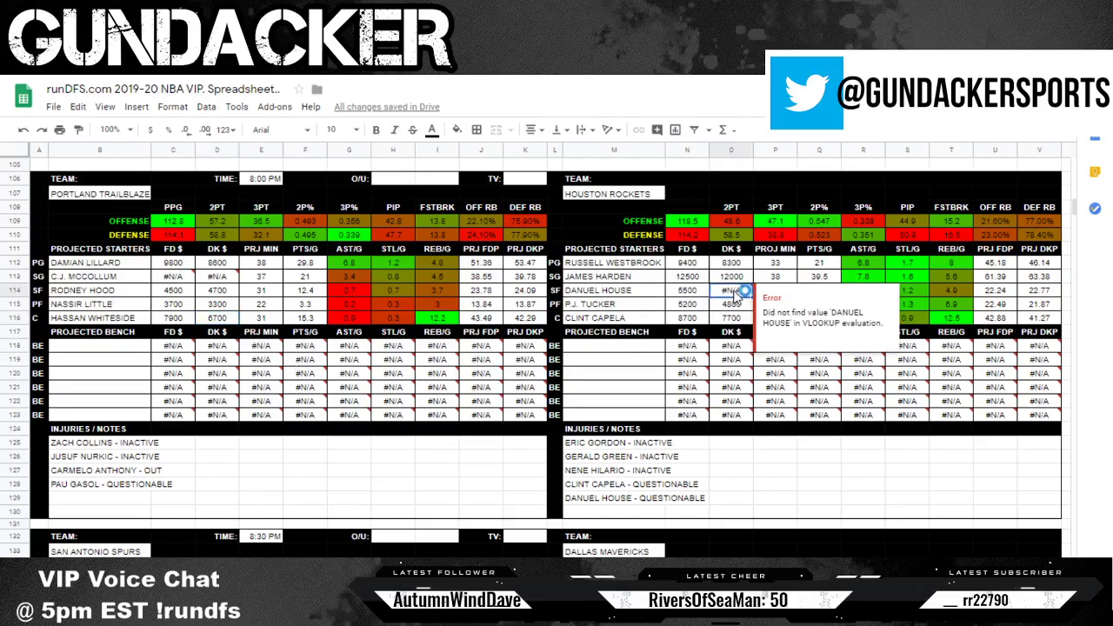
{"action": "left_click", "coordinate": [702, 294]}
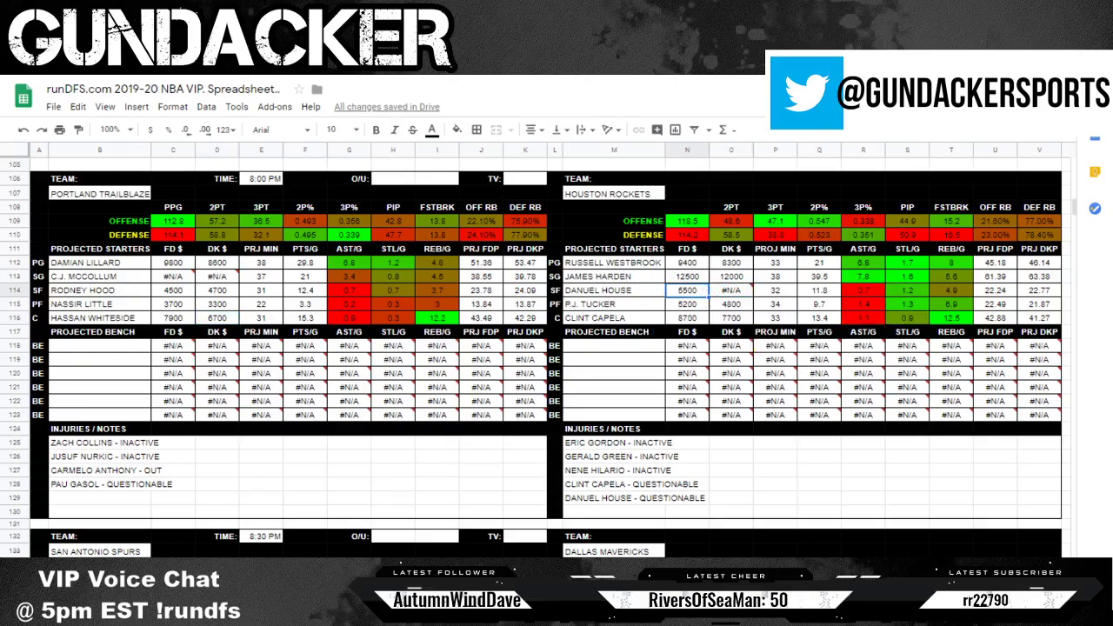
Switch to DraftKings, search the player pool for "house" and open Danuel House Jr.'s 10-game log
{"action": "key", "text": "alt+Tab"}
{"action": "left_click", "coordinate": [259, 285]}
{"action": "type", "text": "house"}
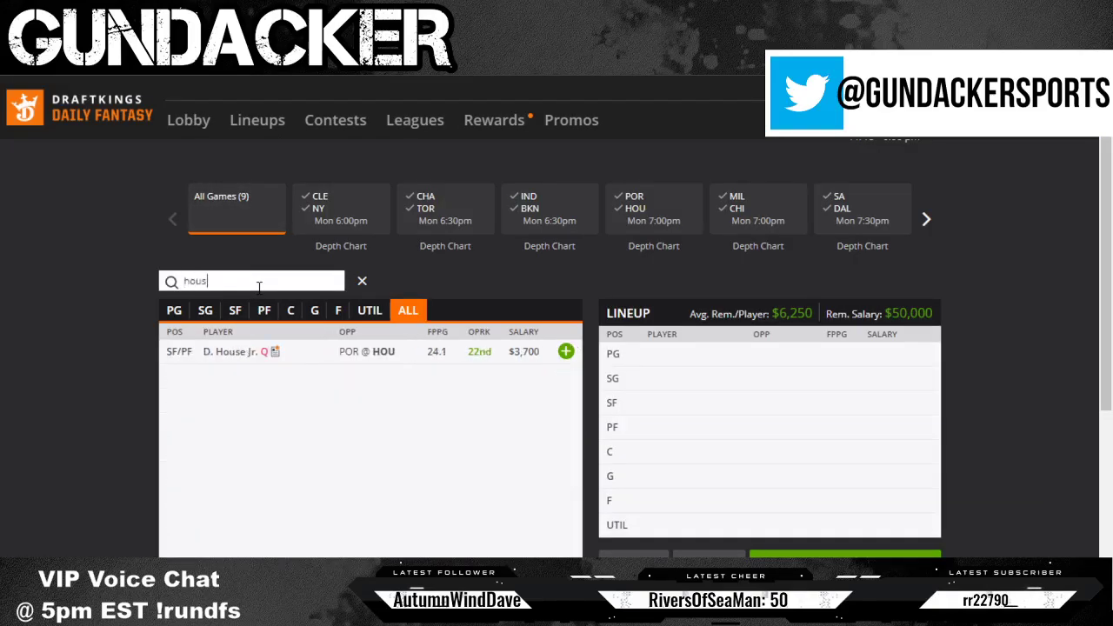
{"action": "left_click", "coordinate": [228, 352]}
{"action": "left_click", "coordinate": [542, 263]}
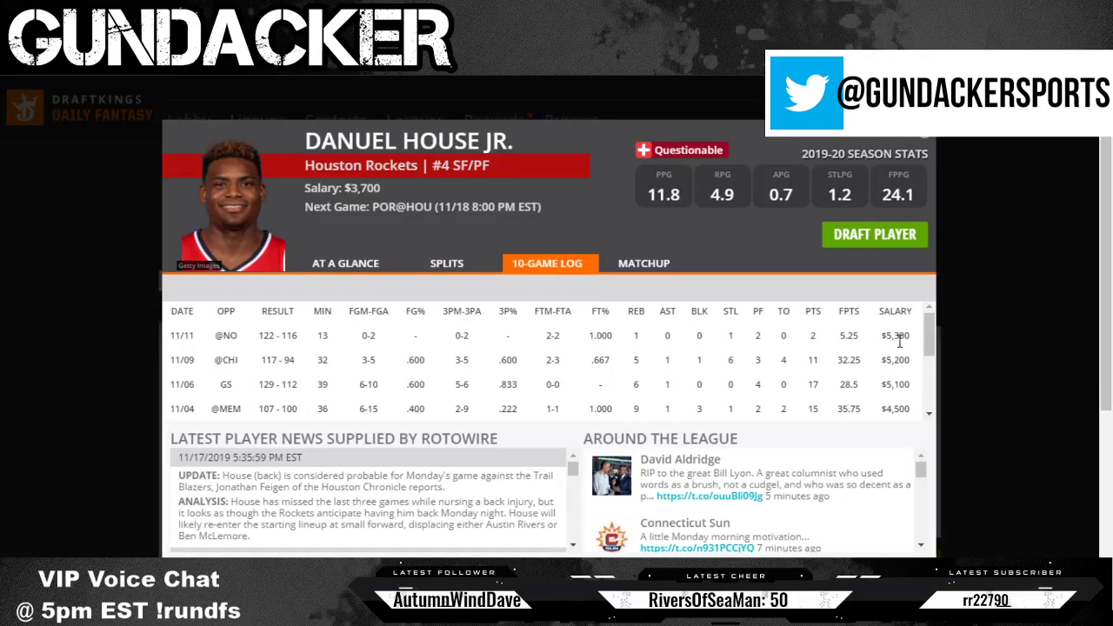
Examine Danuel House Jr.'s fantasy points against GS on 11/06 and at MEM on 11/04, plus his games back to 10/26
{"action": "left_click_drag", "start_coordinate": [929, 328], "coordinate": [922, 323]}
{"action": "scroll", "coordinate": [921, 331], "scroll_direction": "down", "scroll_amount": 2}
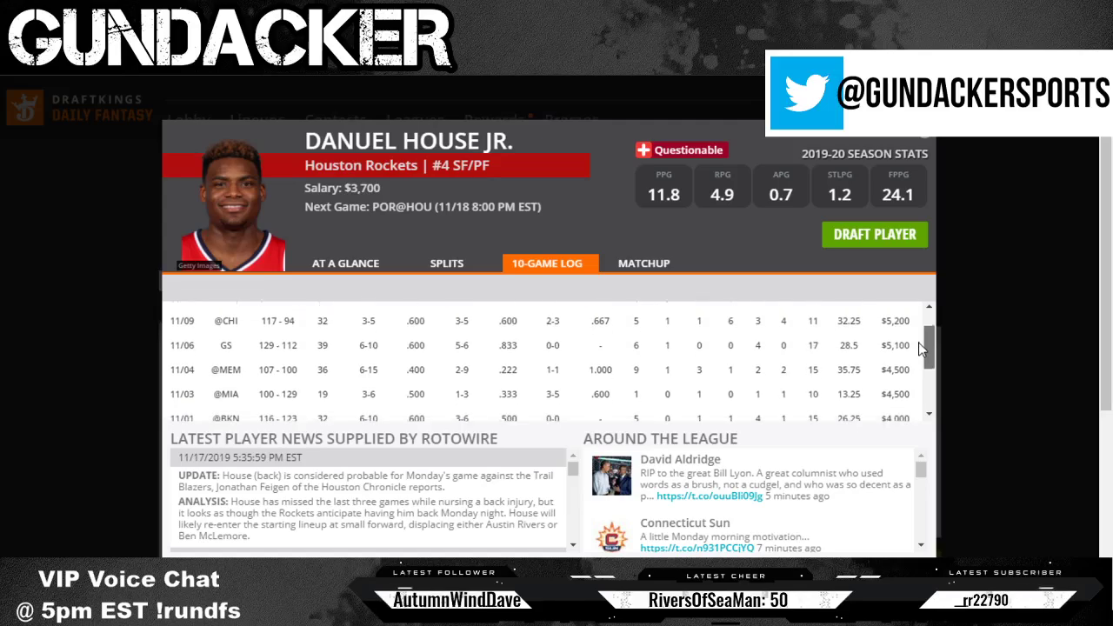
{"action": "double_click", "coordinate": [848, 334]}
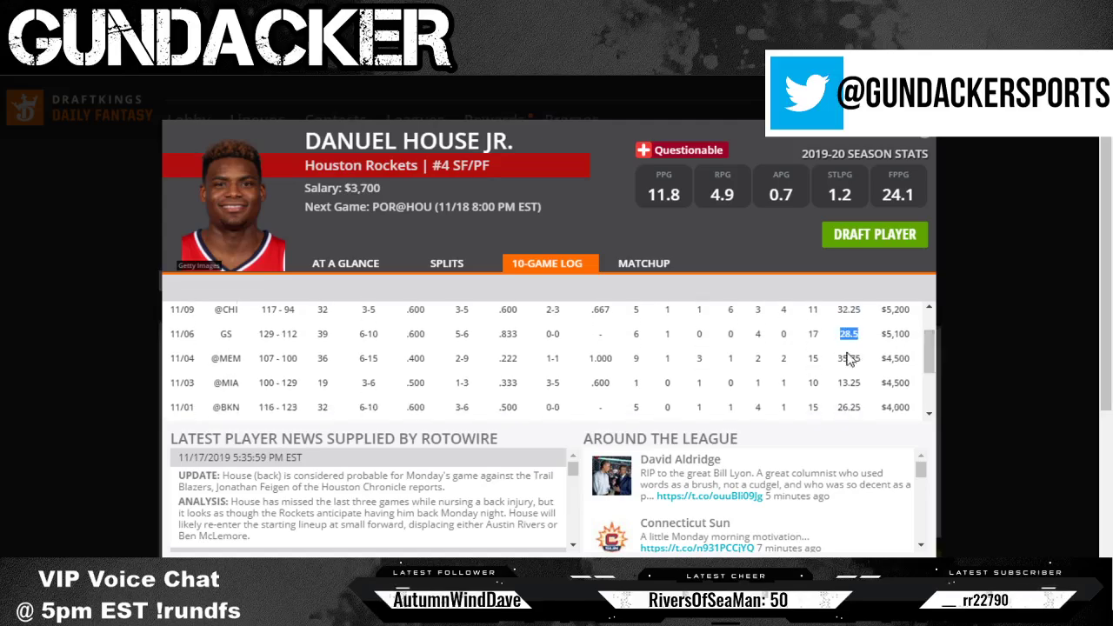
{"action": "double_click", "coordinate": [850, 358]}
{"action": "scroll", "coordinate": [853, 353], "scroll_direction": "down", "scroll_amount": 3}
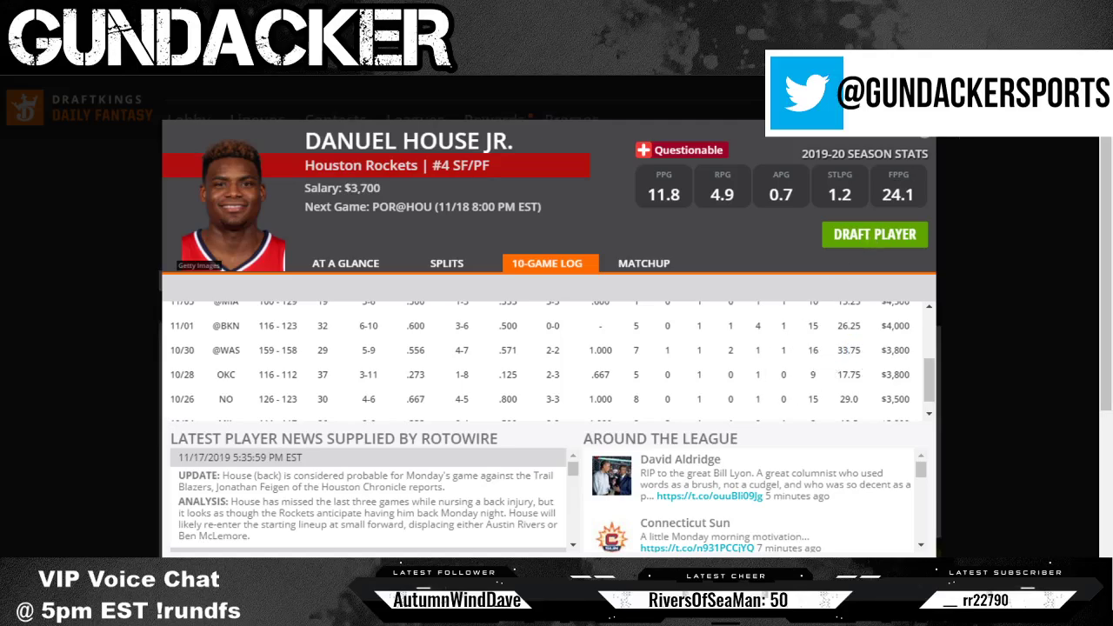
Close Danuel House Jr.'s player card, clear the player search, and return to the Rockets starters in the spreadsheet
{"action": "left_click", "coordinate": [927, 139]}
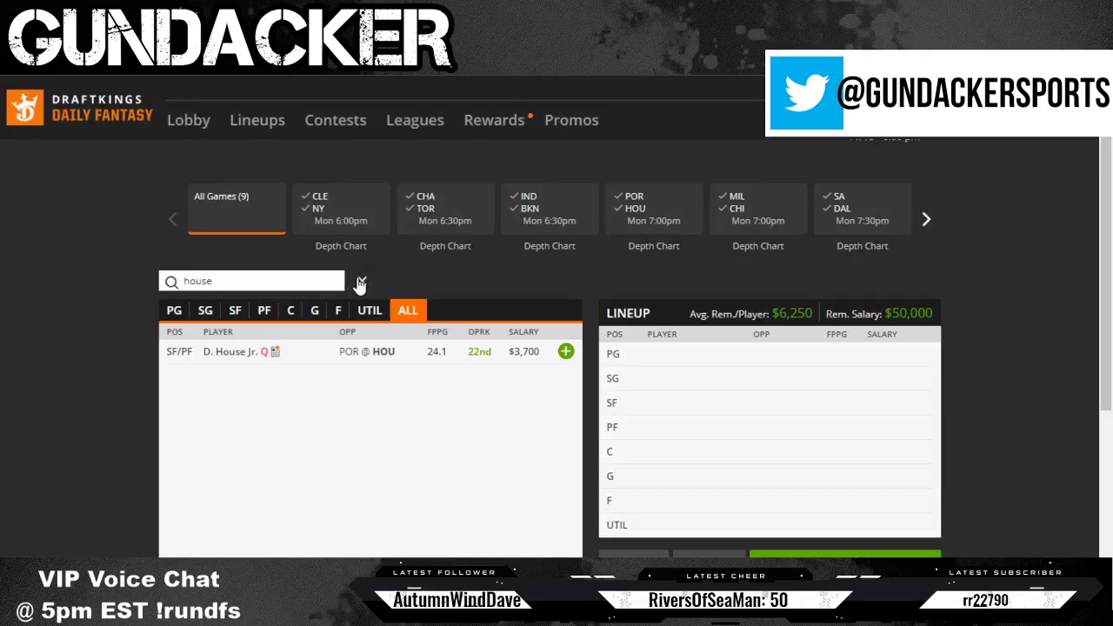
{"action": "left_click", "coordinate": [360, 284]}
{"action": "key", "text": "alt+Tab"}
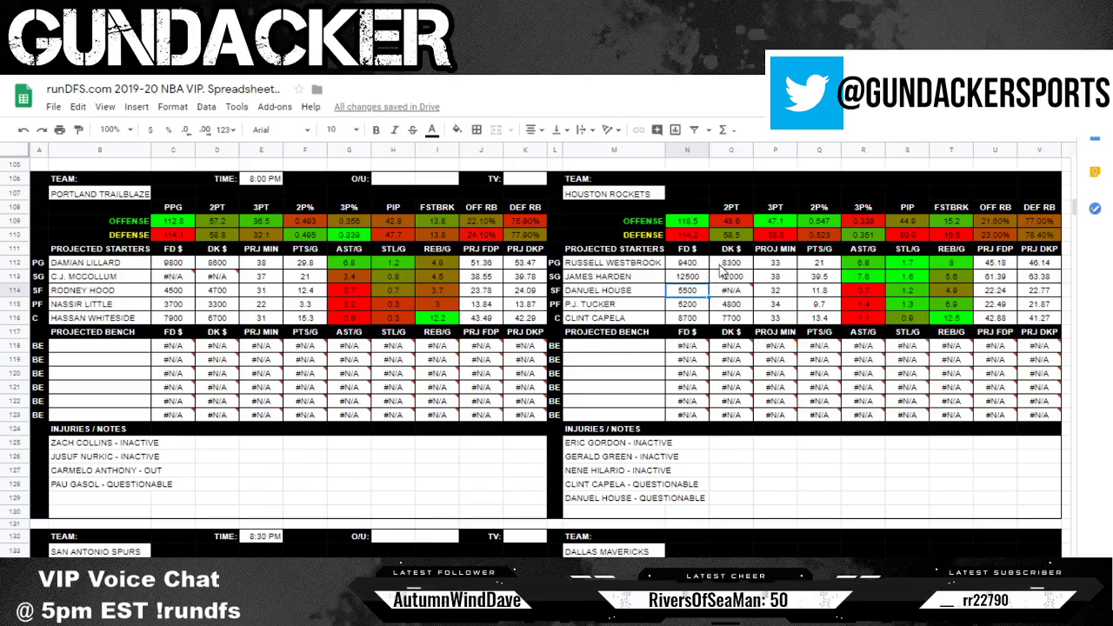
Switch to DraftKings, search the player pool for "west" and open Russell Westbrook's 10-game log
{"action": "key", "text": "alt+Tab"}
{"action": "left_click", "coordinate": [260, 280]}
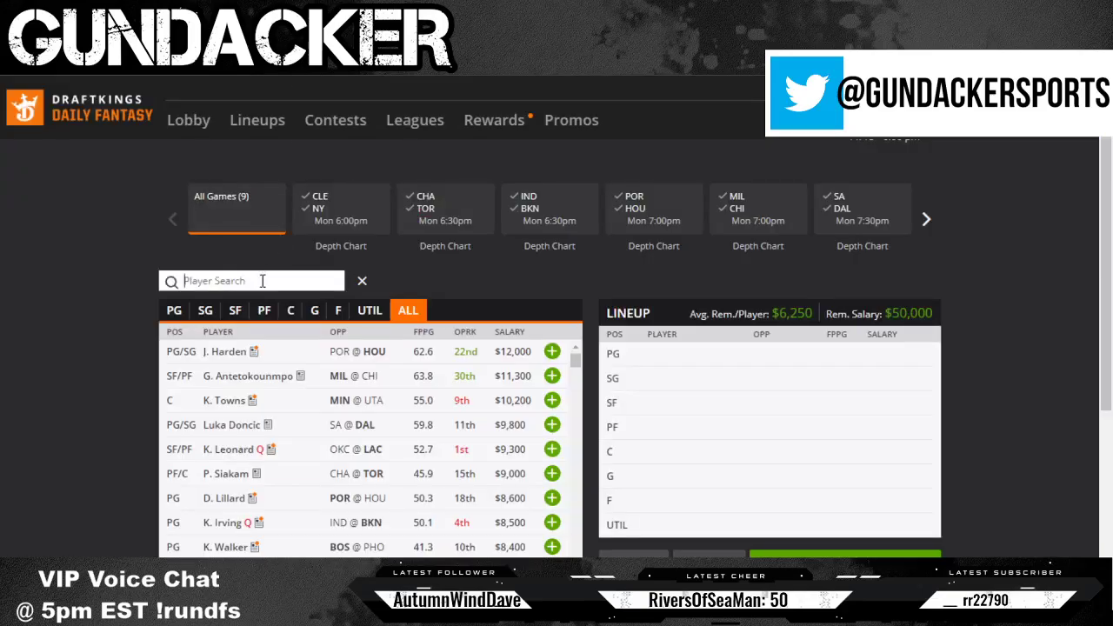
{"action": "type", "text": "west"}
{"action": "left_click", "coordinate": [266, 353]}
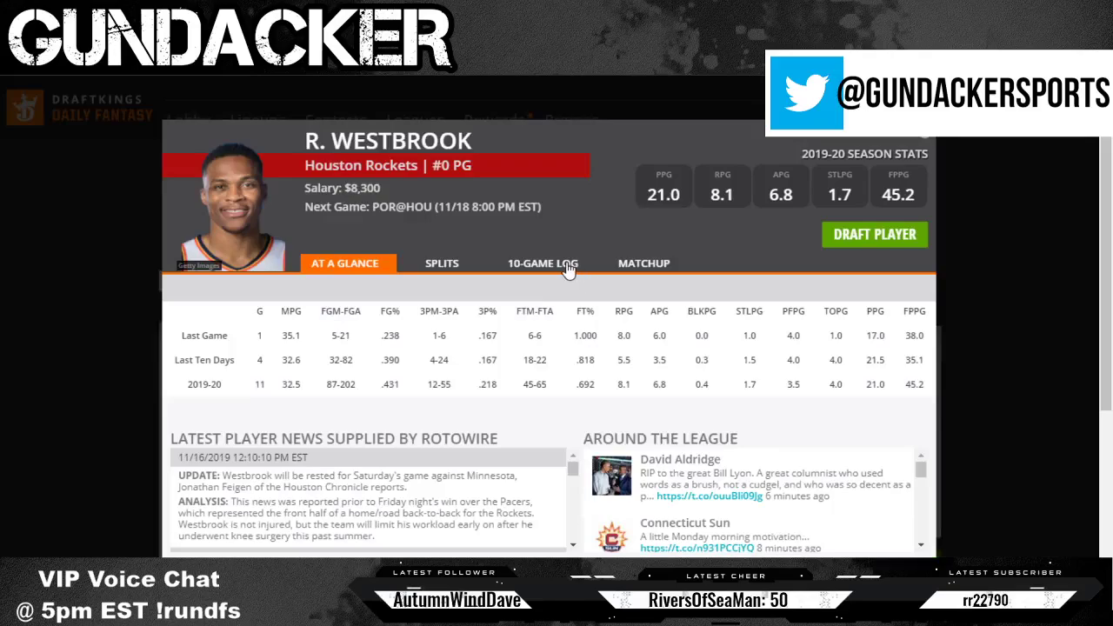
{"action": "left_click", "coordinate": [567, 270]}
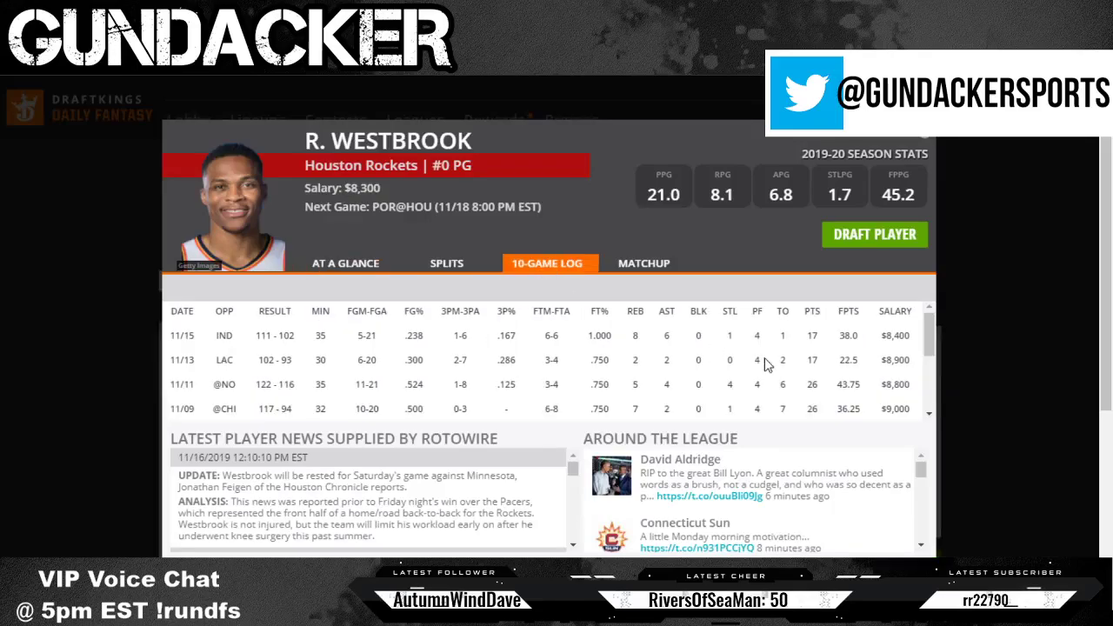
Compare Russell Westbrook's fantasy points in the 11/15 game against IND with his current salary
{"action": "scroll", "coordinate": [677, 358], "scroll_direction": "up", "scroll_amount": 1}
{"action": "scroll", "coordinate": [532, 354], "scroll_direction": "down", "scroll_amount": 1}
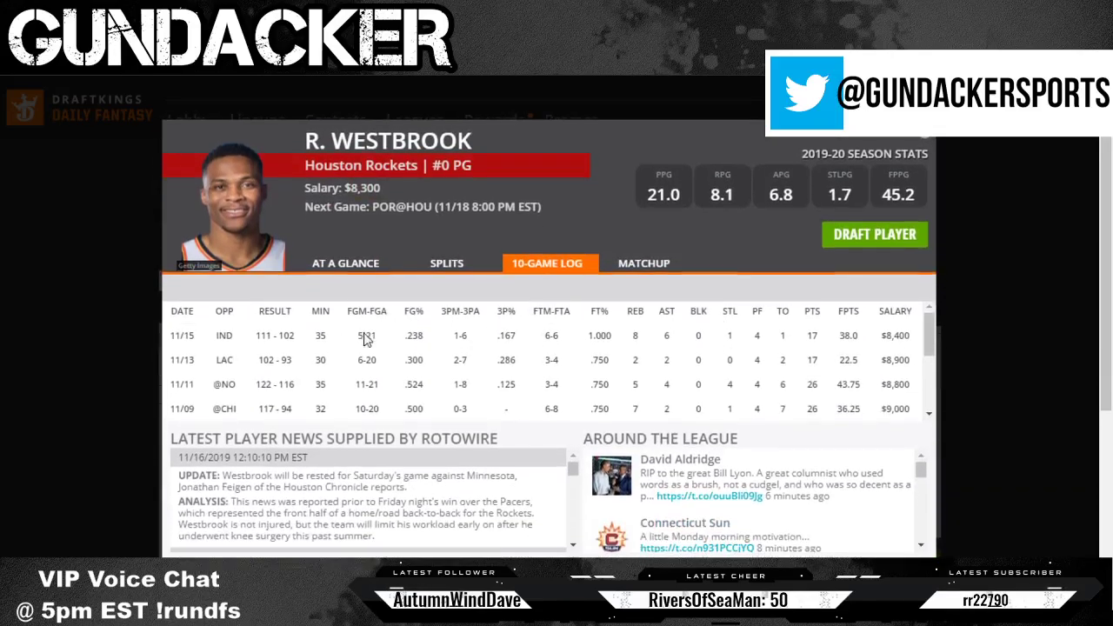
{"action": "scroll", "coordinate": [522, 374], "scroll_direction": "down", "scroll_amount": 1}
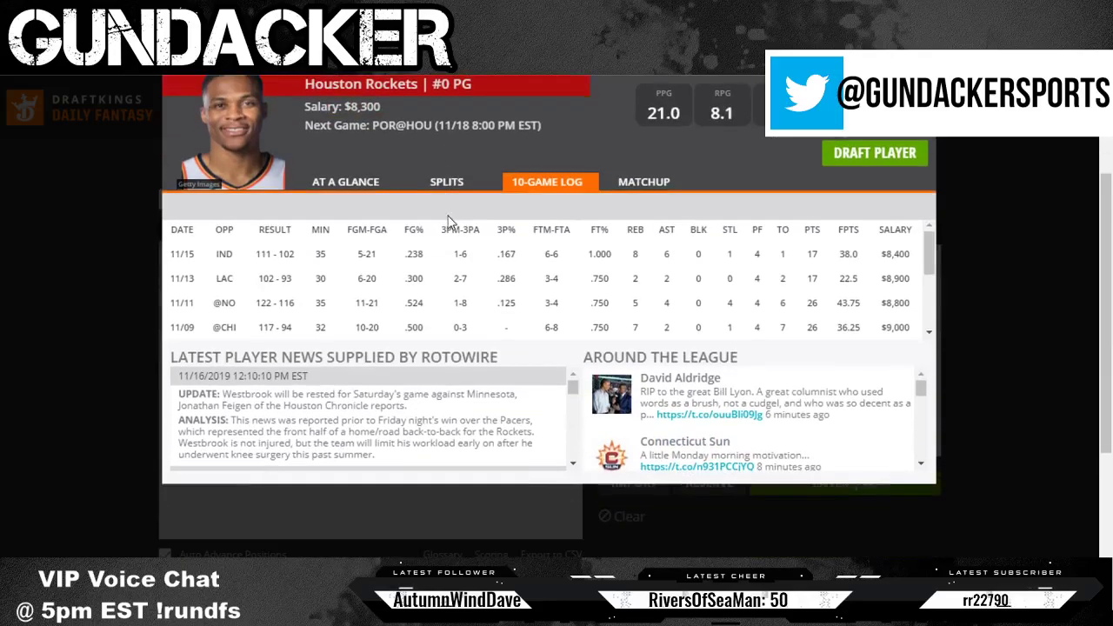
{"action": "scroll", "coordinate": [783, 340], "scroll_direction": "up", "scroll_amount": 1}
{"action": "left_click_drag", "start_coordinate": [838, 336], "coordinate": [849, 336]}
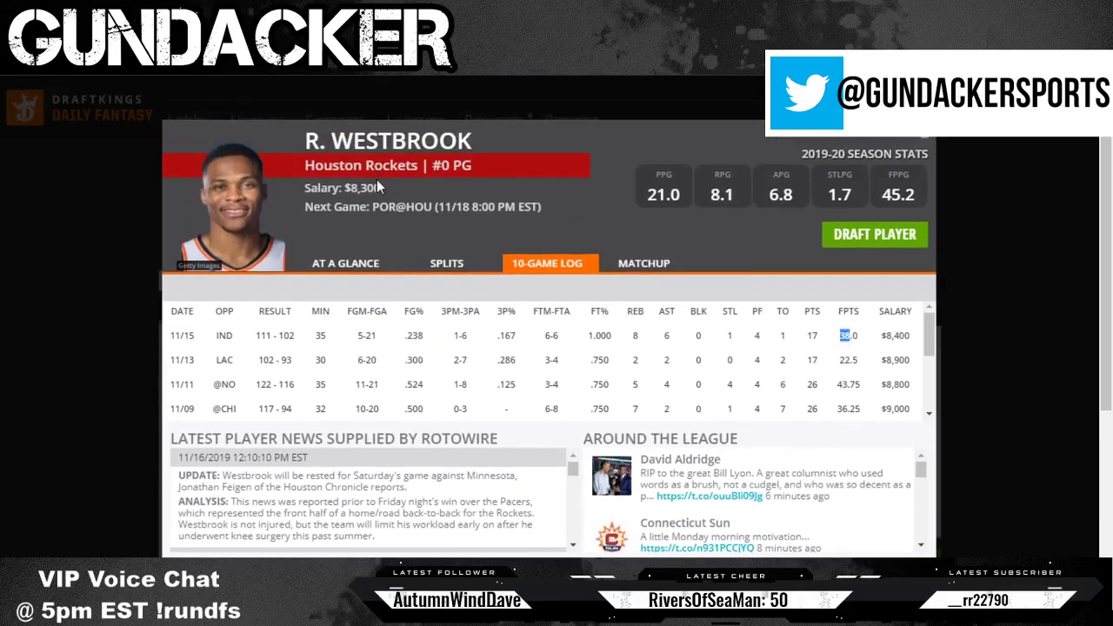
{"action": "left_click_drag", "start_coordinate": [381, 188], "coordinate": [345, 188]}
{"action": "left_click_drag", "start_coordinate": [837, 336], "coordinate": [884, 334]}
Check Russell Westbrook's field goals made and attempted in the 11/15 game against IND
{"action": "left_click", "coordinate": [361, 197]}
{"action": "left_click_drag", "start_coordinate": [357, 335], "coordinate": [377, 339]}
{"action": "left_click", "coordinate": [388, 334]}
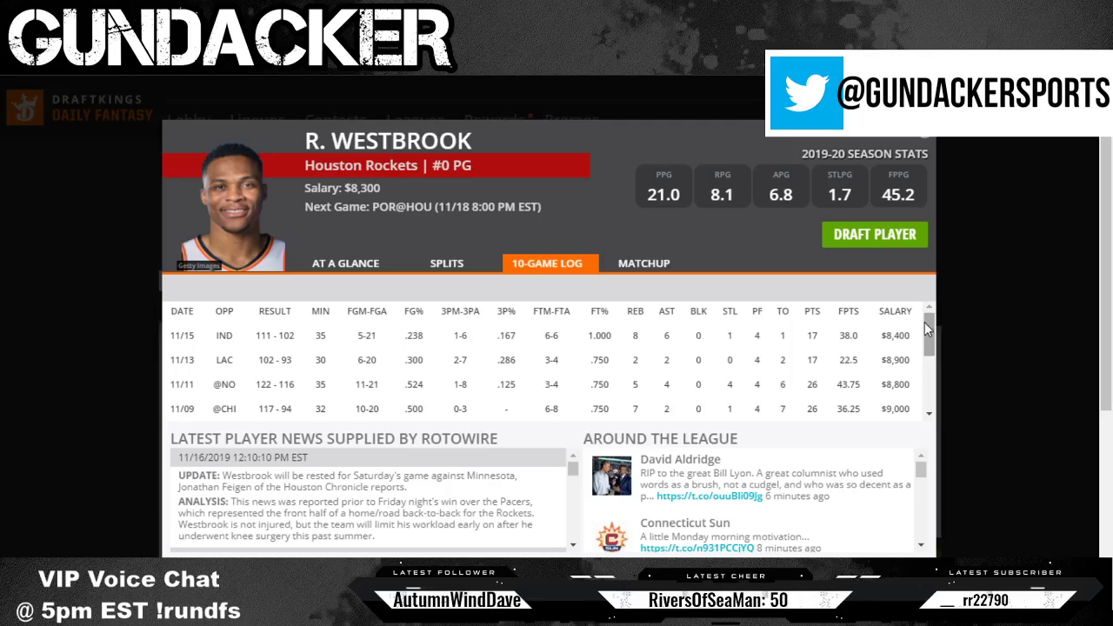
Review the earlier games in Russell Westbrook's 10-game log, then close his player card
{"action": "left_click_drag", "start_coordinate": [925, 322], "coordinate": [931, 330]}
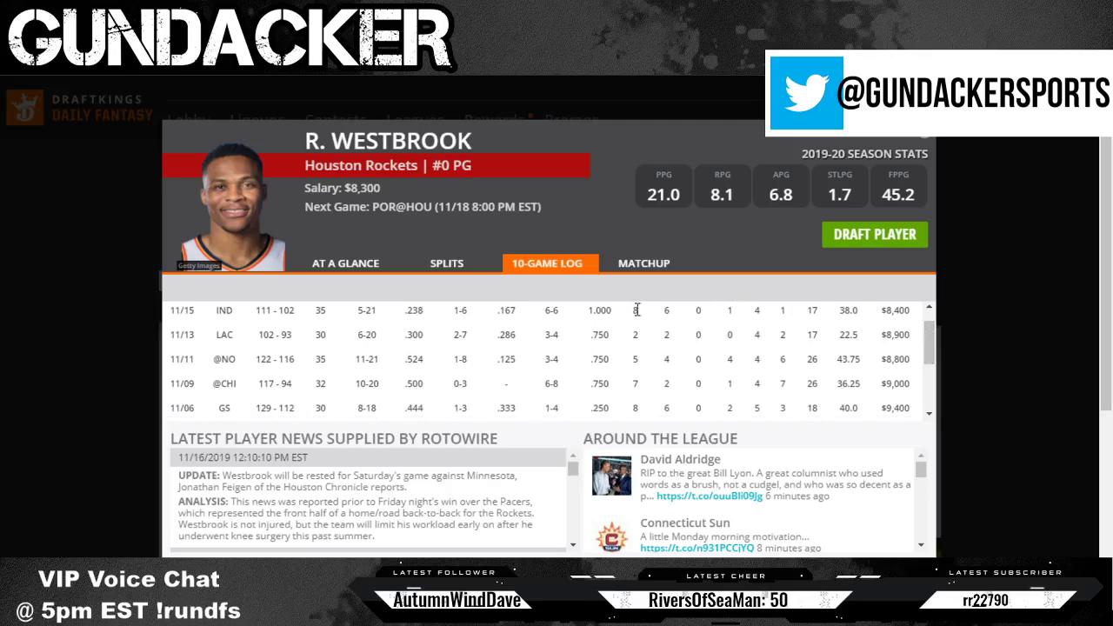
{"action": "scroll", "coordinate": [636, 310], "scroll_direction": "up", "scroll_amount": 1}
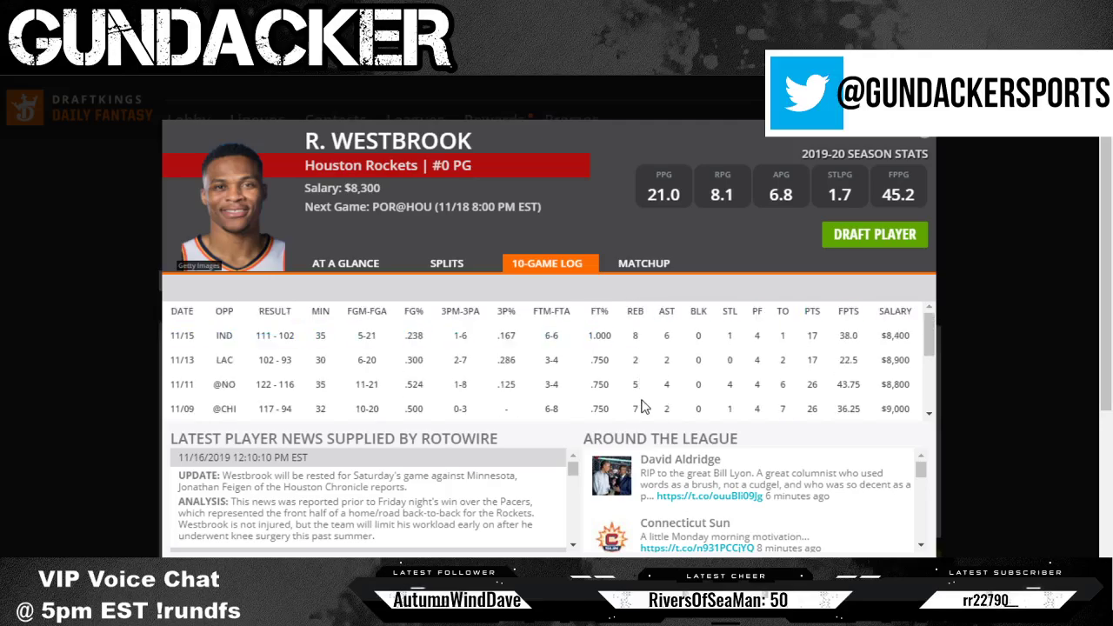
{"action": "left_click", "coordinate": [926, 138]}
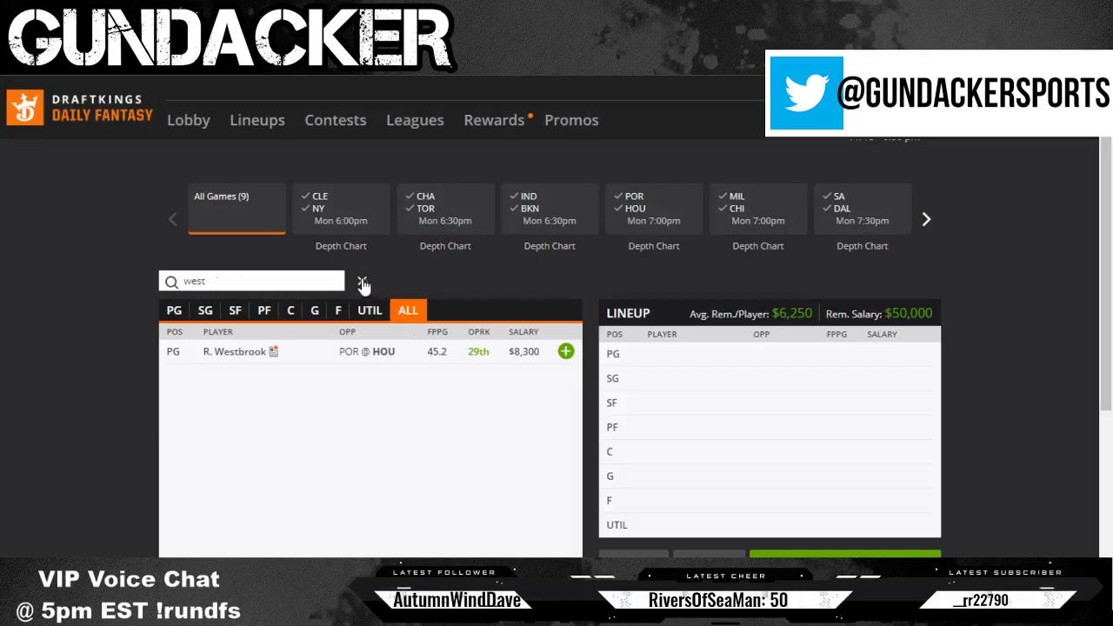
Switch back to the spreadsheet and compare Russell Westbrook's DraftKings and FanDuel salaries in the Rockets starters
{"action": "key", "text": "alt+Tab"}
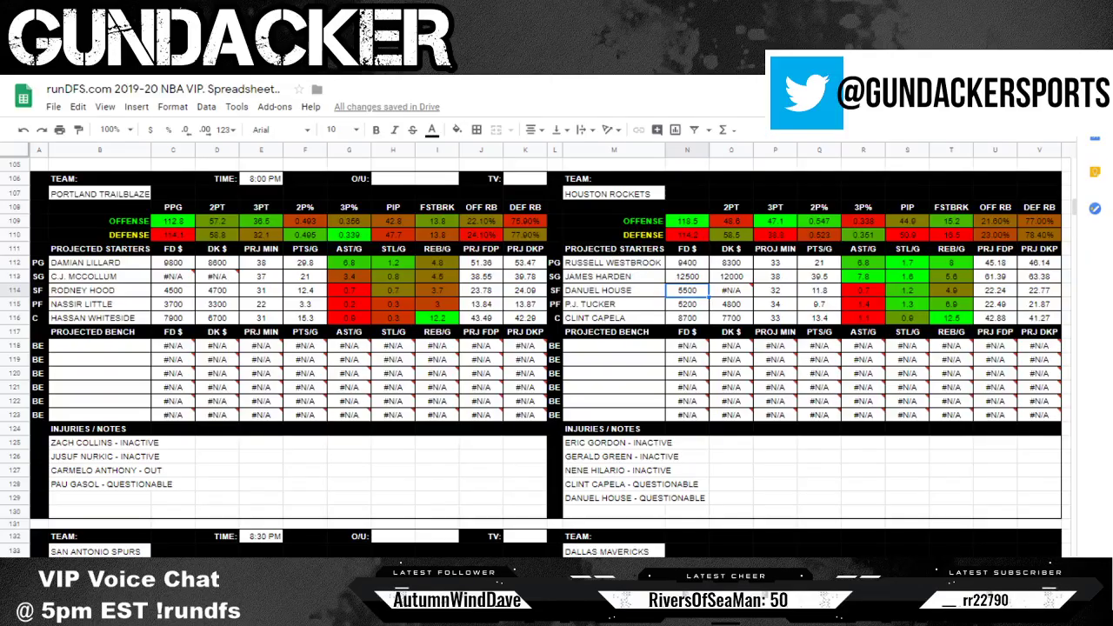
{"action": "left_click", "coordinate": [727, 263]}
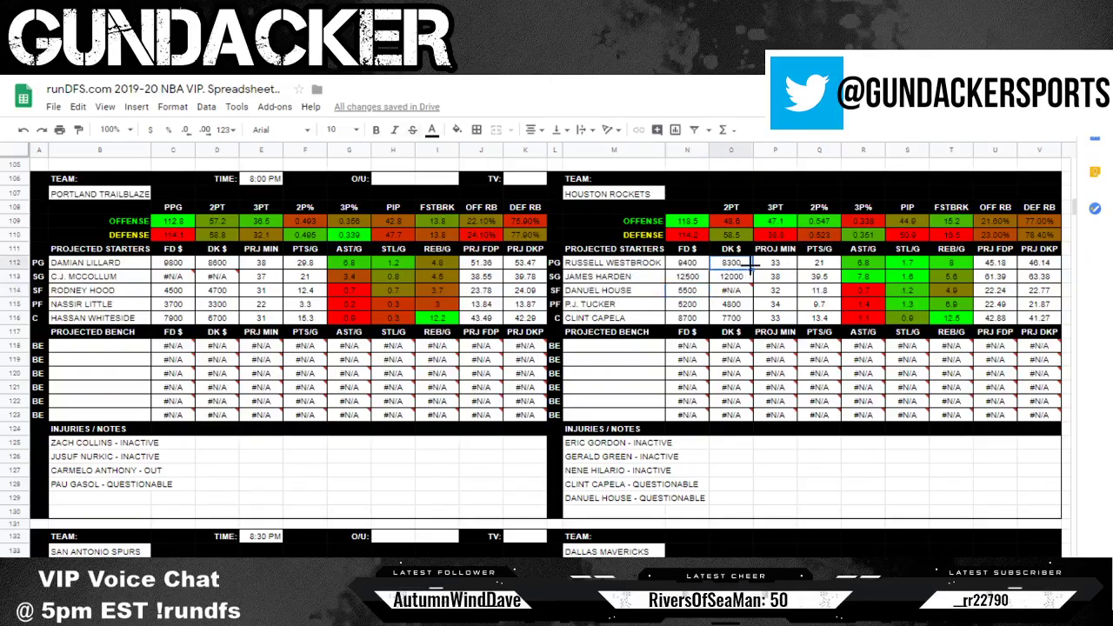
{"action": "left_click", "coordinate": [700, 261]}
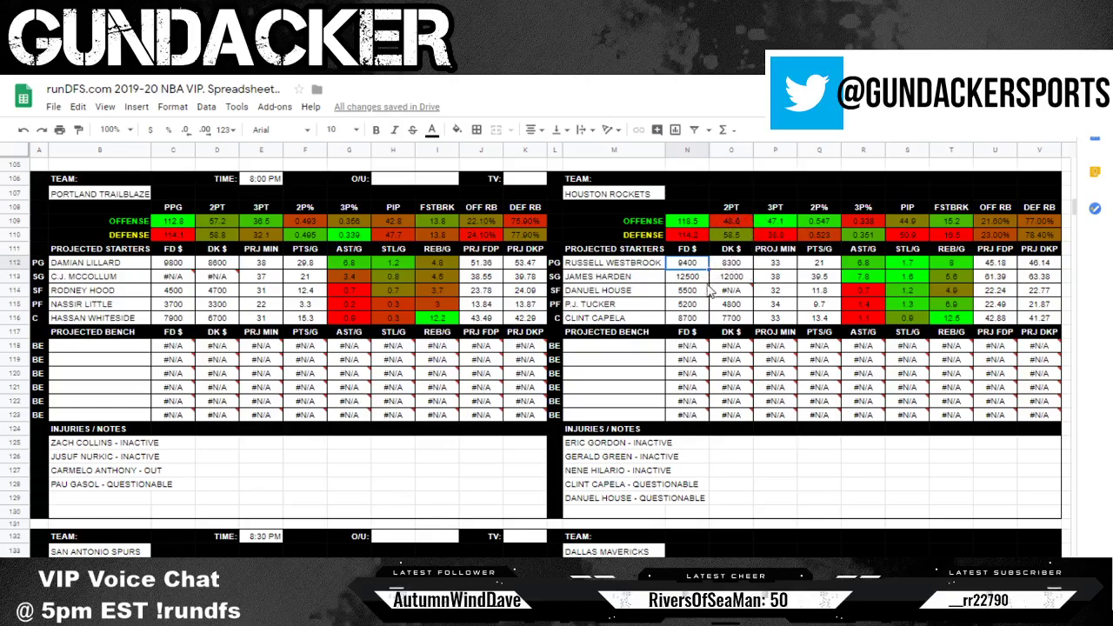
Go to the Spurs at Mavericks matchup and check that game's Station total and spread in the betting odds sheet
{"action": "scroll", "coordinate": [722, 274], "scroll_direction": "down", "scroll_amount": 5}
{"action": "scroll", "coordinate": [684, 265], "scroll_direction": "down", "scroll_amount": 2}
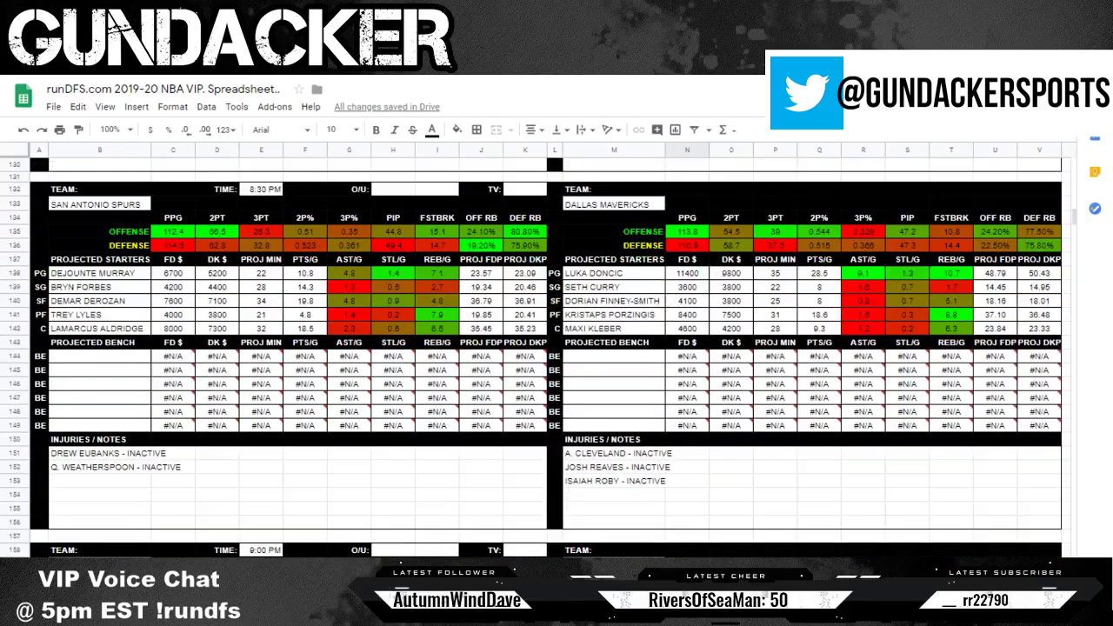
{"action": "key", "text": "ctrl+shift+Page_Up"}
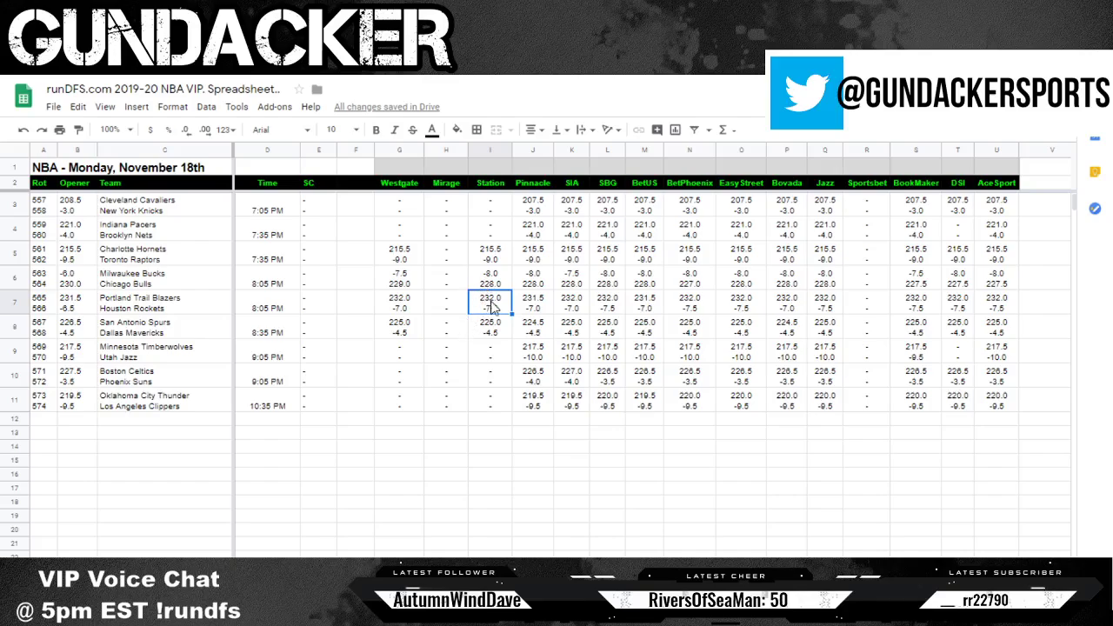
{"action": "left_click", "coordinate": [494, 328]}
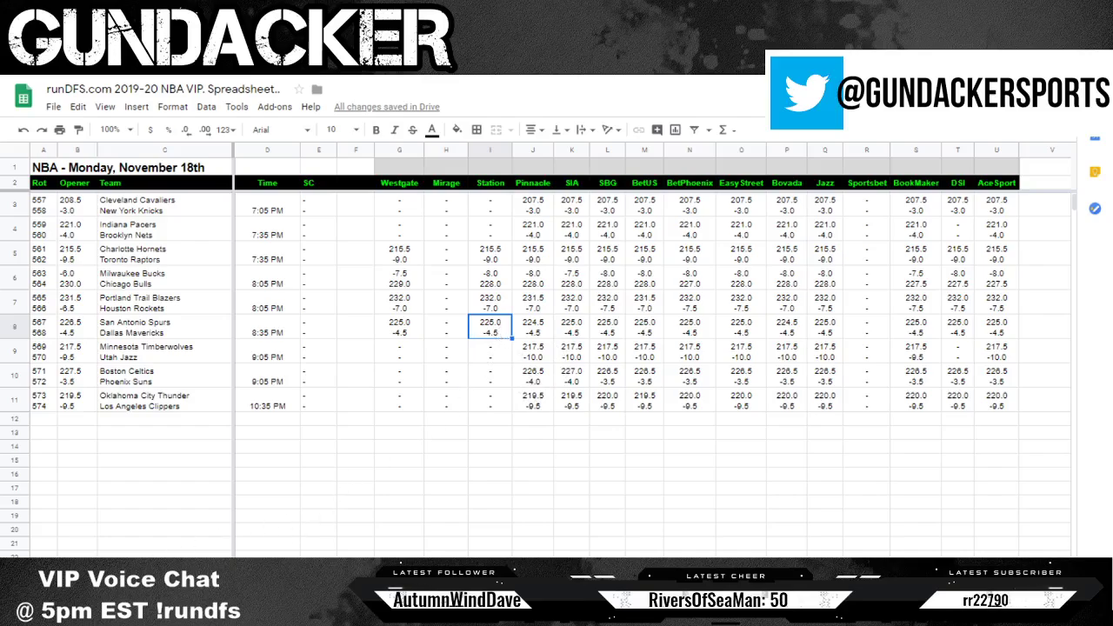
Return to the Spurs at Mavericks section of the matchup sheet and check Luka Doncic's DraftKings salary
{"action": "key", "text": "ctrl+shift+Page_Down"}
{"action": "scroll", "coordinate": [548, 314], "scroll_direction": "down", "scroll_amount": 15}
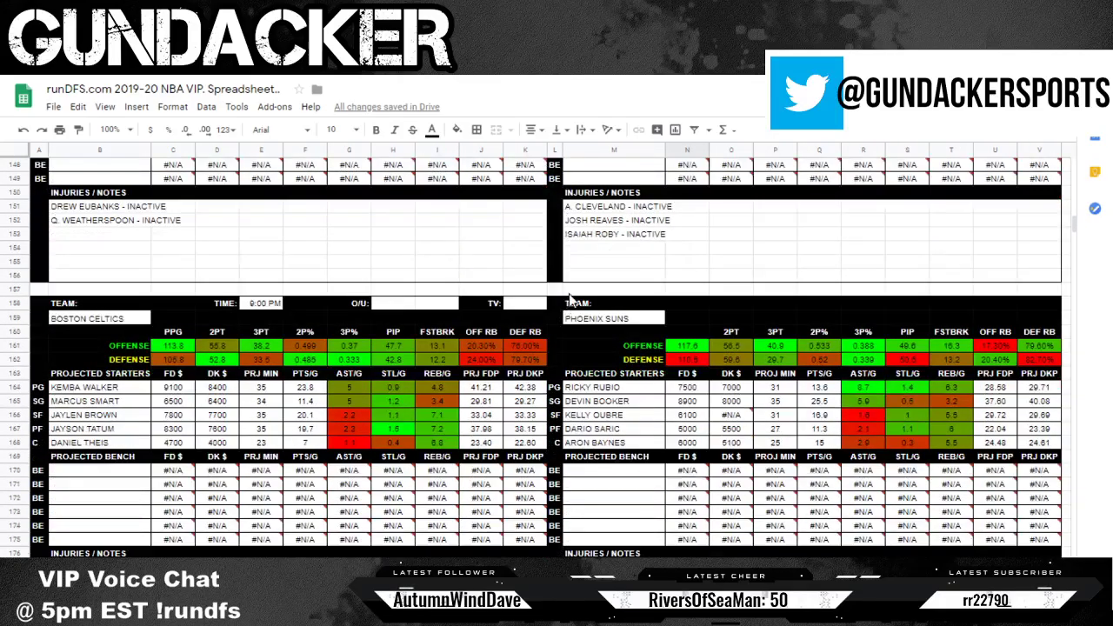
{"action": "scroll", "coordinate": [574, 284], "scroll_direction": "down", "scroll_amount": 12}
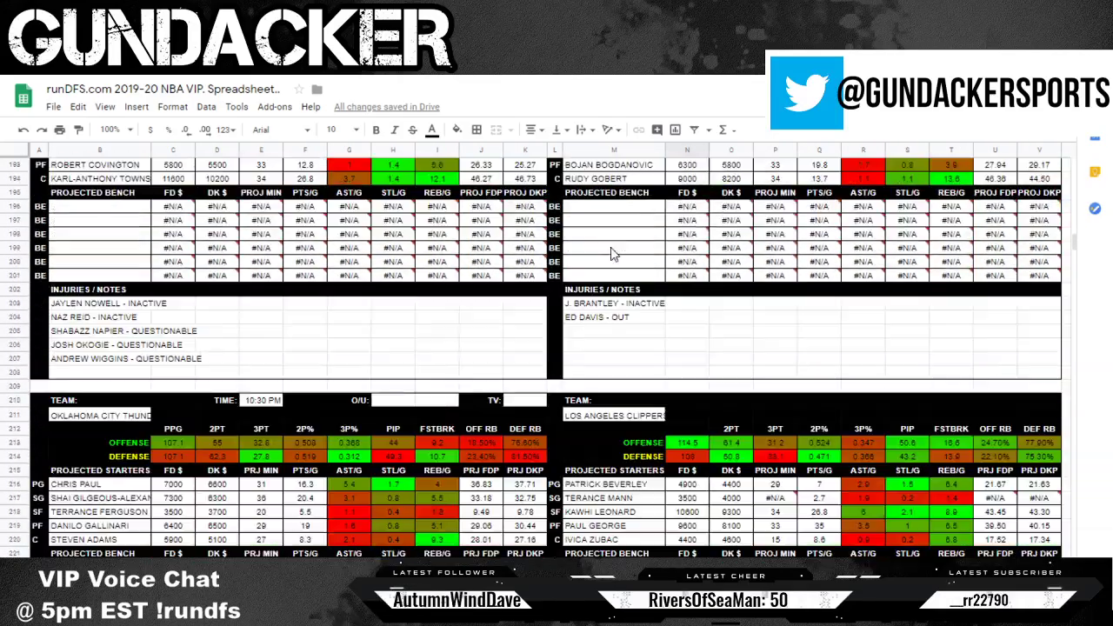
{"action": "scroll", "coordinate": [612, 253], "scroll_direction": "down", "scroll_amount": 8}
{"action": "scroll", "coordinate": [612, 252], "scroll_direction": "up", "scroll_amount": 20}
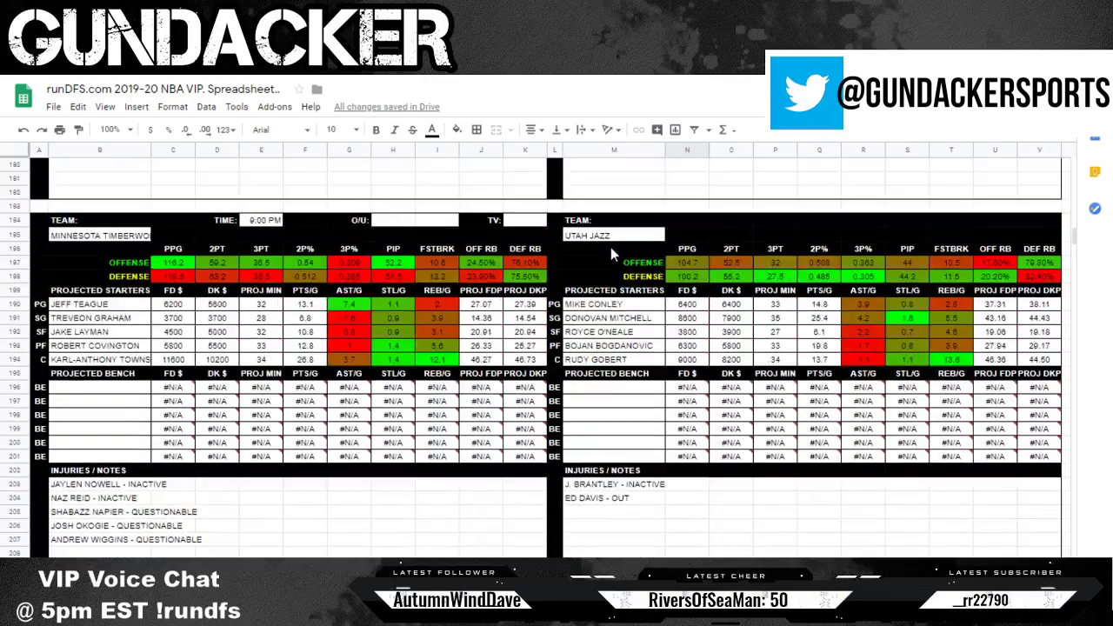
{"action": "scroll", "coordinate": [612, 251], "scroll_direction": "up", "scroll_amount": 10}
{"action": "scroll", "coordinate": [612, 251], "scroll_direction": "down", "scroll_amount": 3}
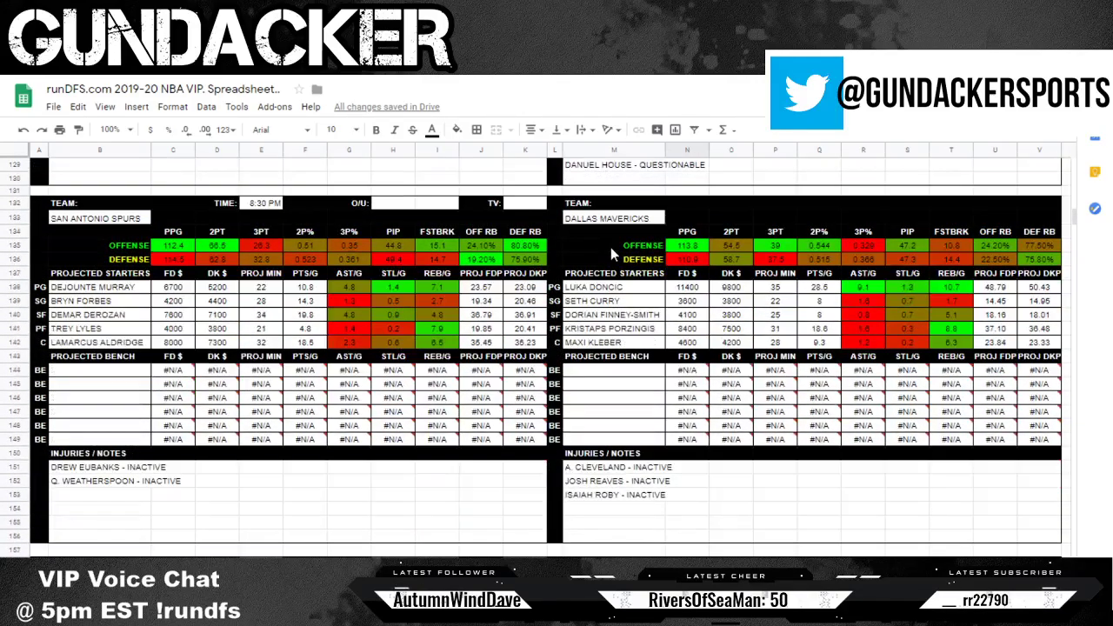
{"action": "scroll", "coordinate": [612, 252], "scroll_direction": "up", "scroll_amount": 1}
{"action": "left_click", "coordinate": [733, 288]}
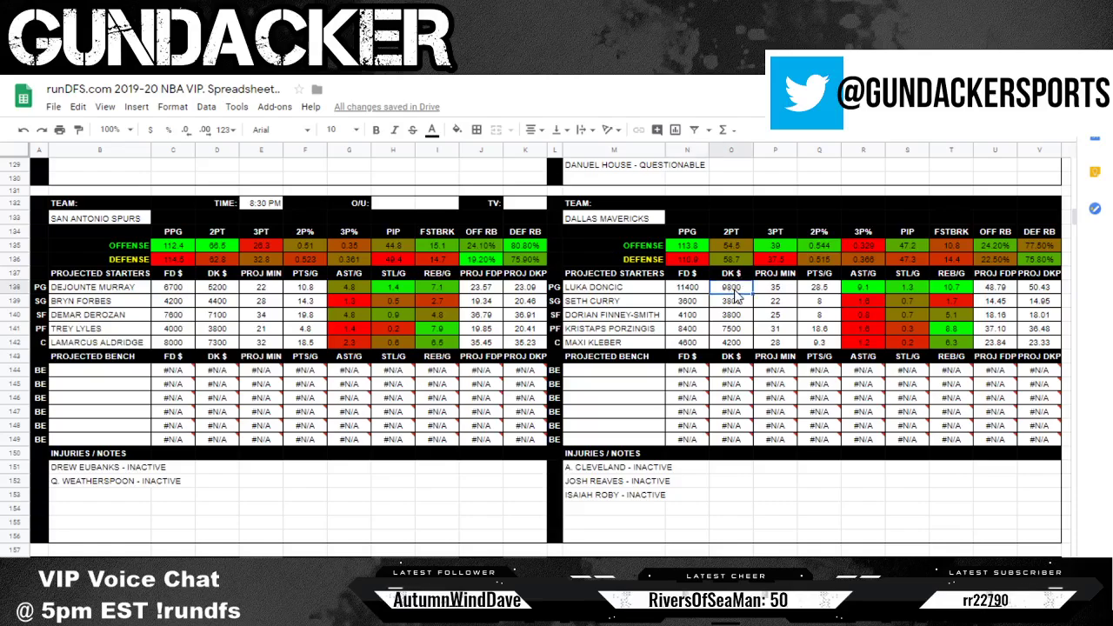
Switch to DraftKings and open Luka Doncic's 10-game log from the player pool
{"action": "key", "text": "alt+Tab"}
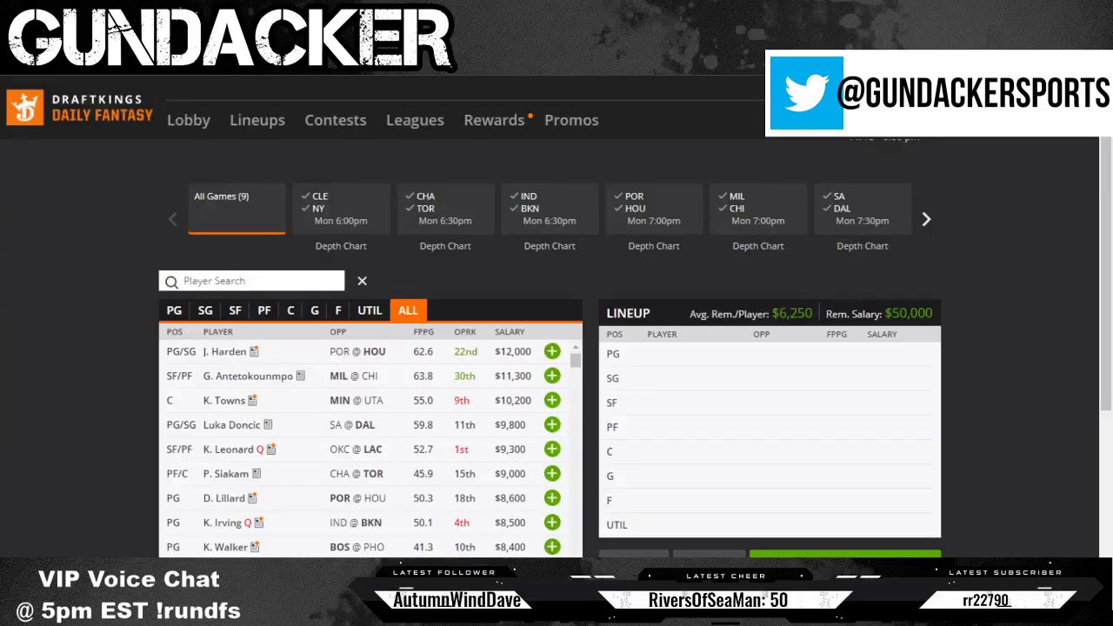
{"action": "scroll", "coordinate": [426, 200], "scroll_direction": "down", "scroll_amount": 1}
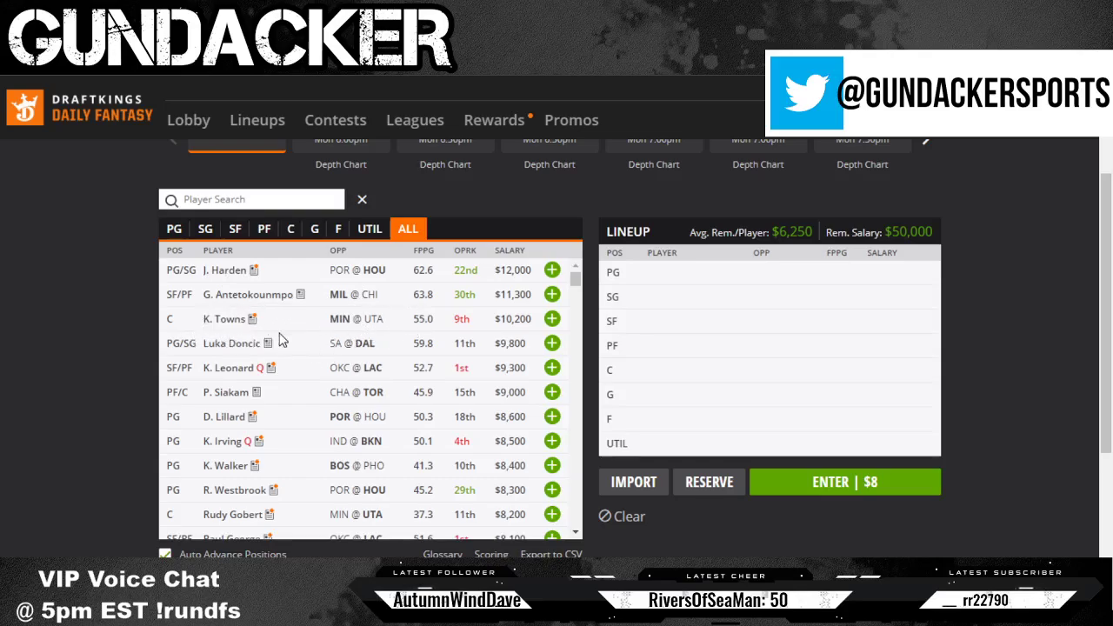
{"action": "left_click", "coordinate": [219, 348]}
{"action": "left_click", "coordinate": [542, 265]}
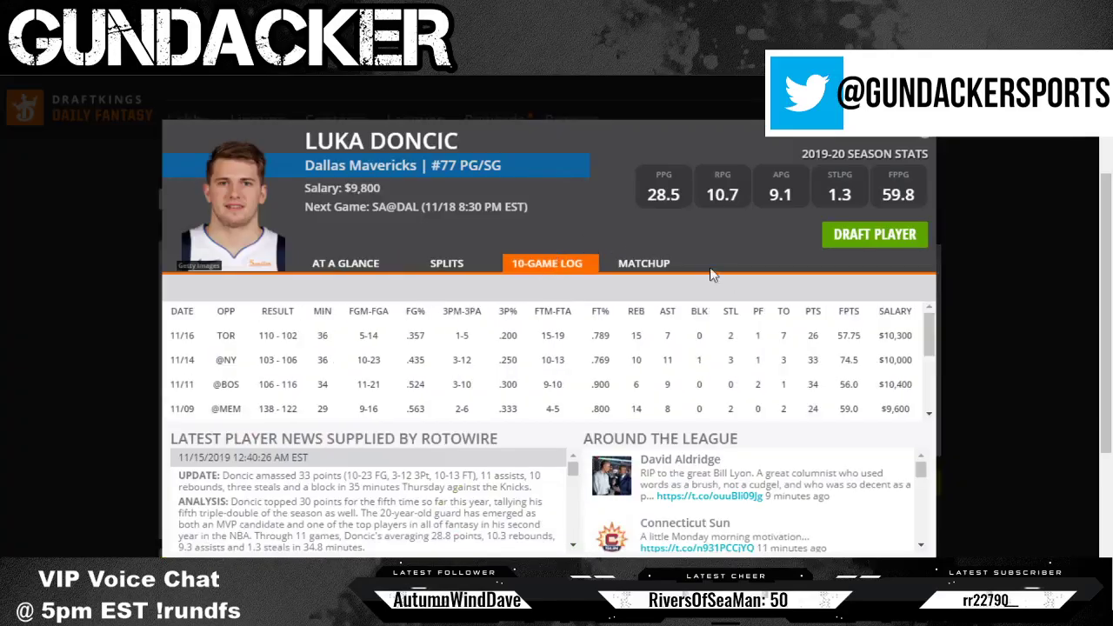
Check Luka Doncic's fantasy points in the 11/14 game at NY and his earlier games, then close his player card
{"action": "double_click", "coordinate": [848, 362]}
{"action": "scroll", "coordinate": [919, 368], "scroll_direction": "down", "scroll_amount": 2}
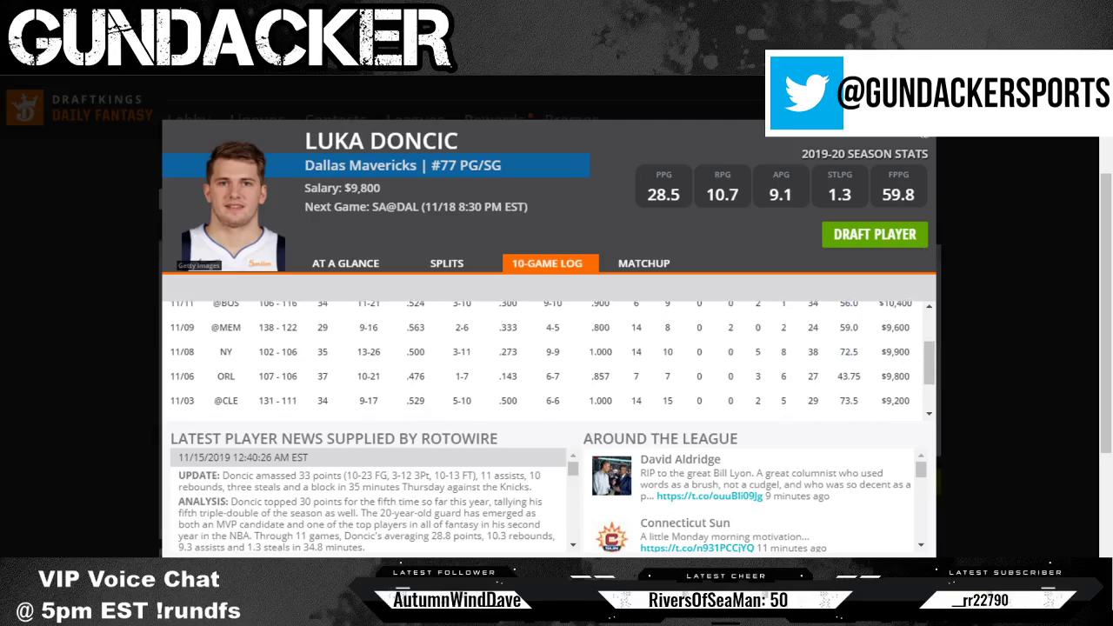
{"action": "left_click", "coordinate": [925, 142]}
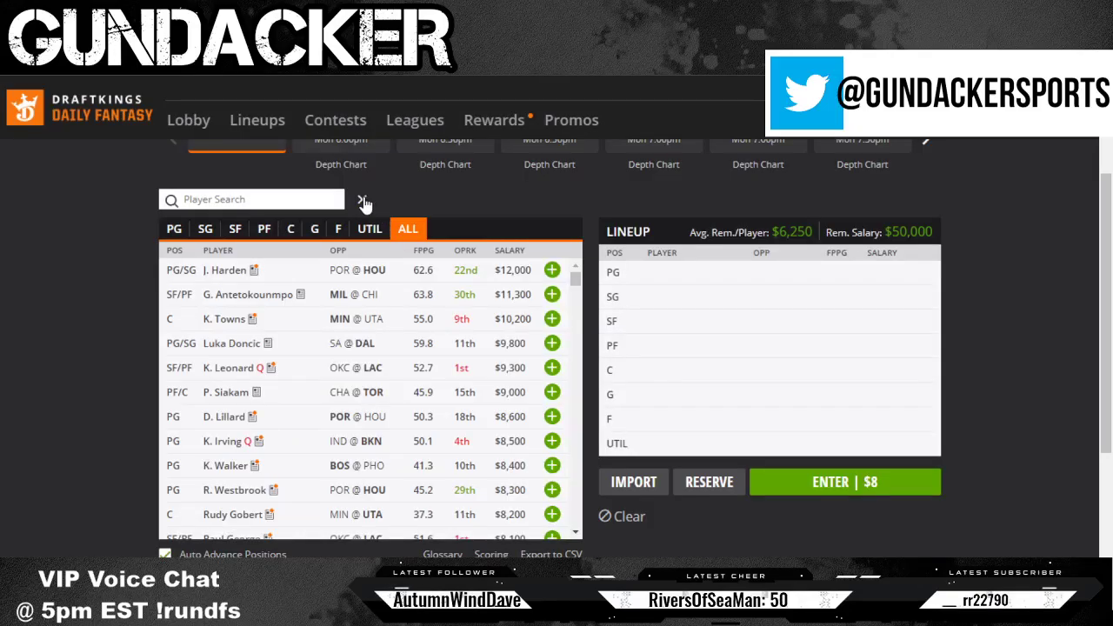
Return to the spreadsheet and examine San Antonio's row in the positional defense table, focusing on small forward
{"action": "key", "text": "ctrl+Tab"}
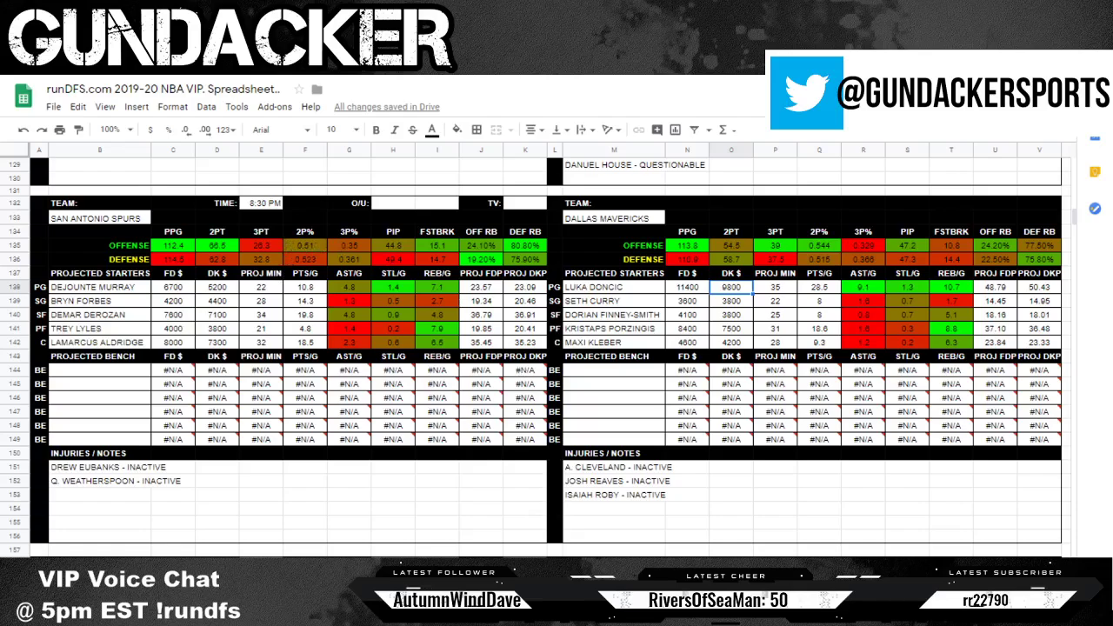
{"action": "left_click", "coordinate": [502, 554]}
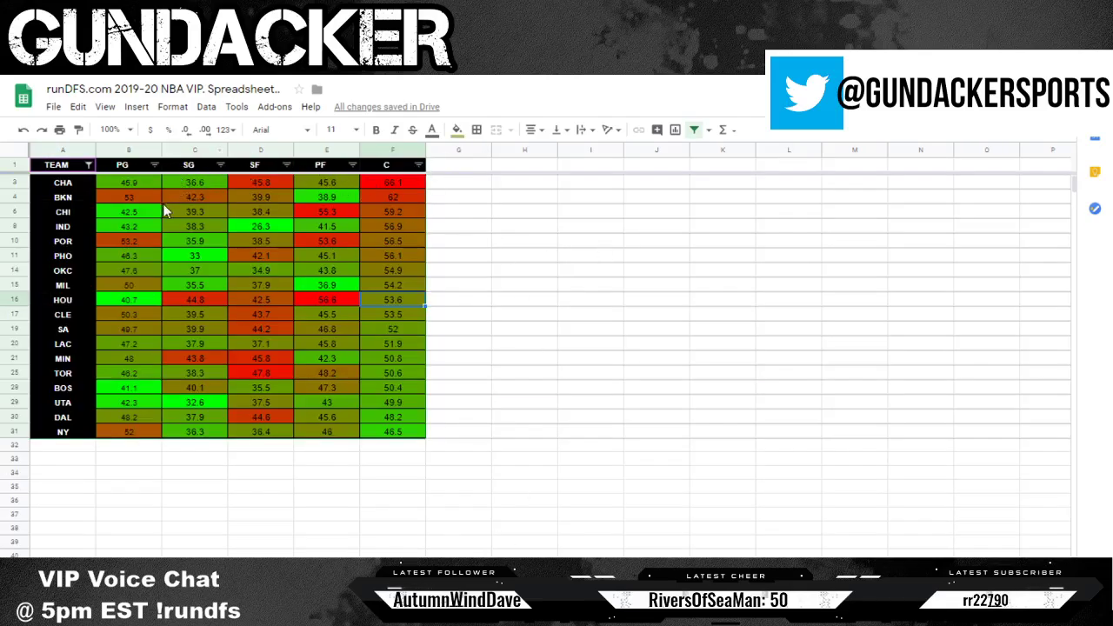
{"action": "left_click_drag", "start_coordinate": [139, 332], "coordinate": [383, 330]}
{"action": "left_click", "coordinate": [251, 330]}
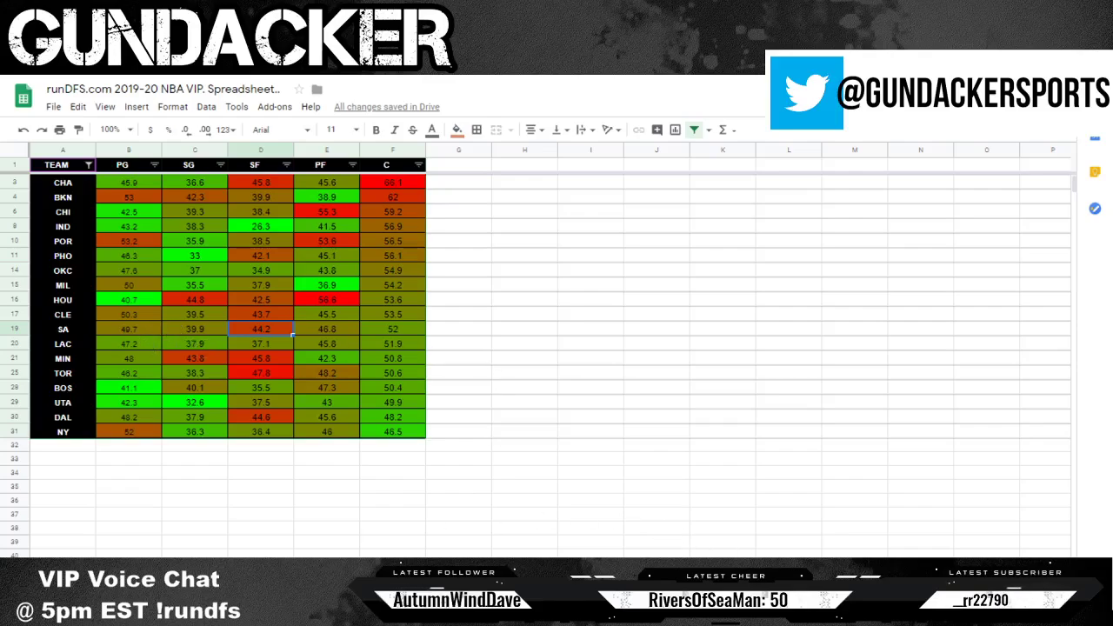
Open the team stats sheet and examine the points allowed via two-pointers in the team defensive stats
{"action": "key", "text": "ctrl+shift+Page_Down"}
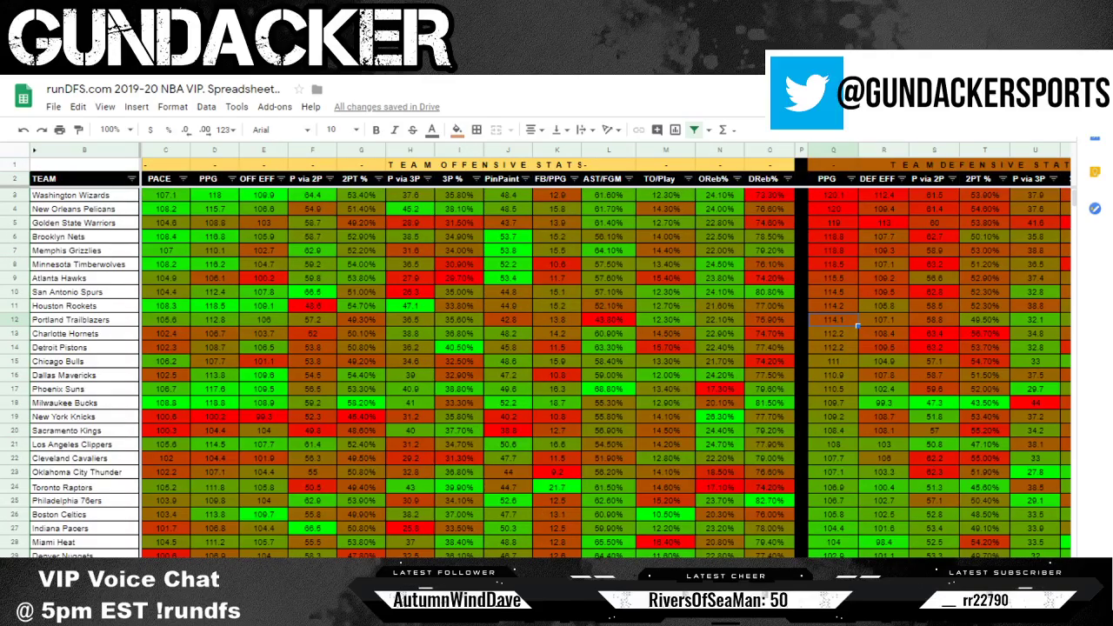
{"action": "scroll", "coordinate": [608, 365], "scroll_direction": "right", "scroll_amount": 5}
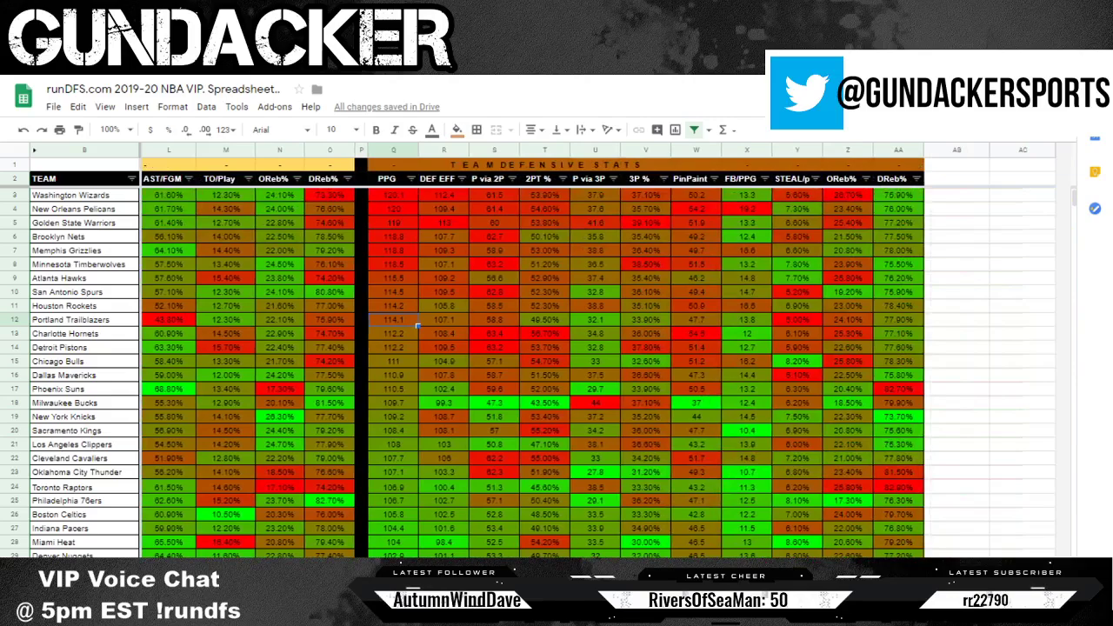
{"action": "left_click", "coordinate": [508, 254]}
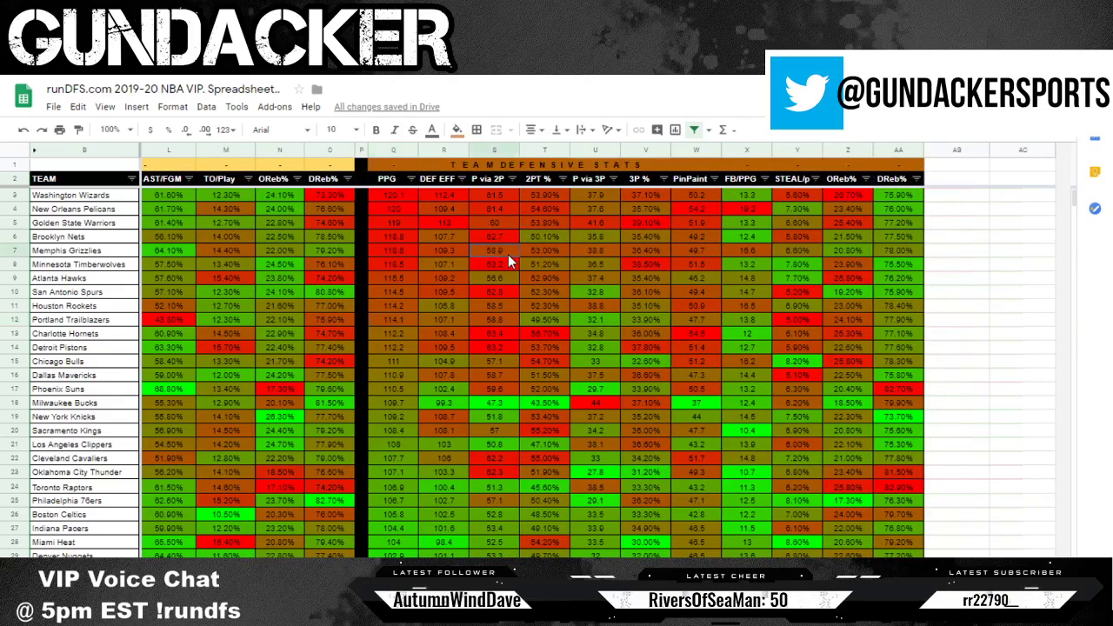